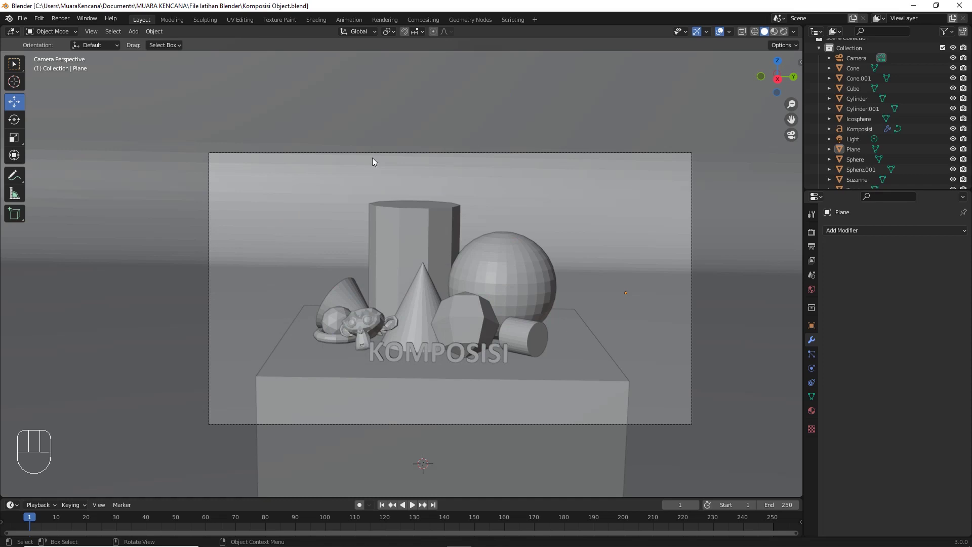
Start a new file from the General template.
{"action": "left_click", "coordinate": [23, 18]}
{"action": "mouse_move", "coordinate": [104, 30]}
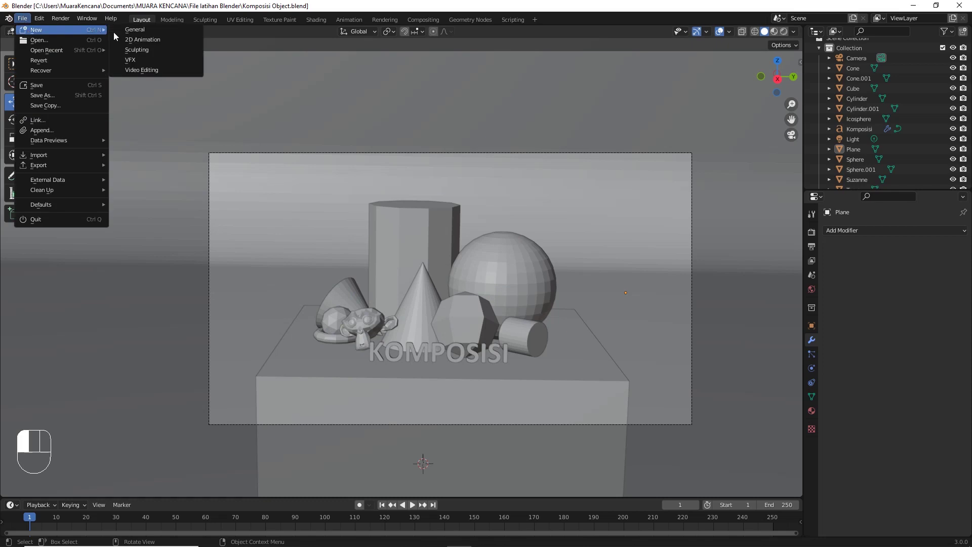
{"action": "left_click", "coordinate": [135, 30]}
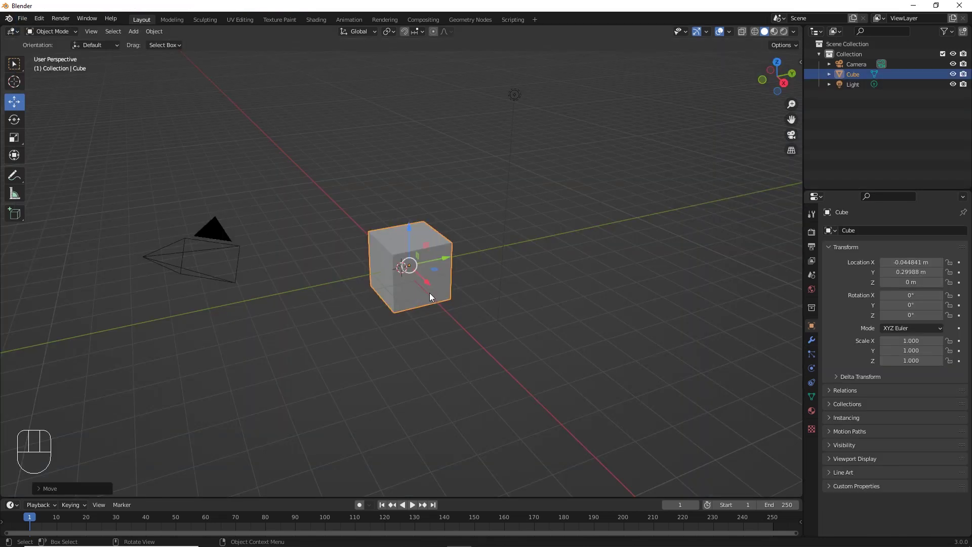
Try the Select Box, Move, Rotate and Scale tools one after another on the default cube.
{"action": "left_click", "coordinate": [14, 63]}
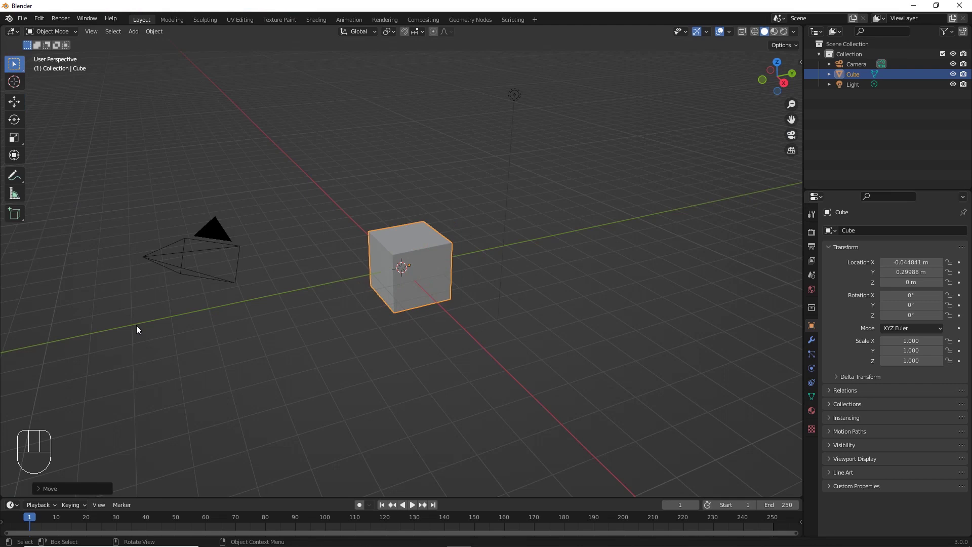
{"action": "left_click", "coordinate": [15, 103]}
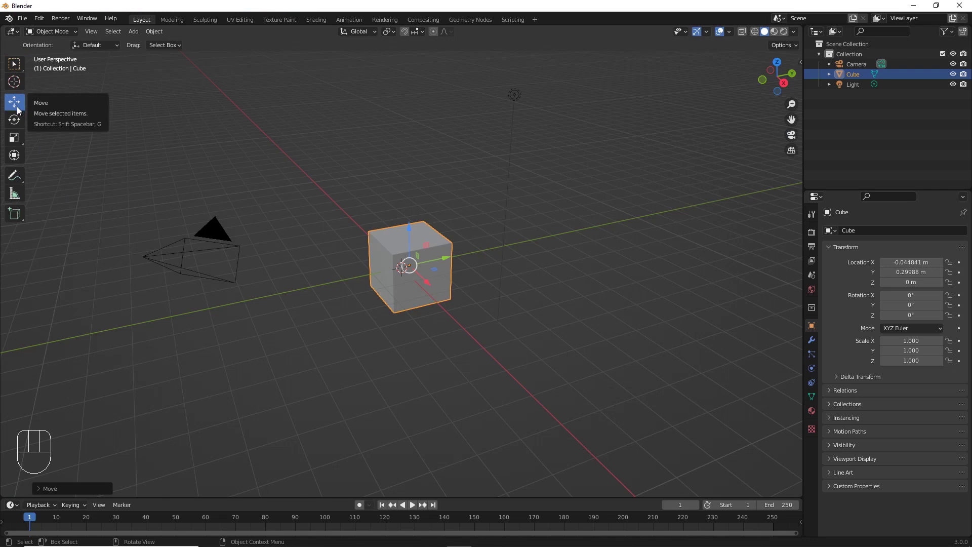
{"action": "left_click", "coordinate": [14, 124]}
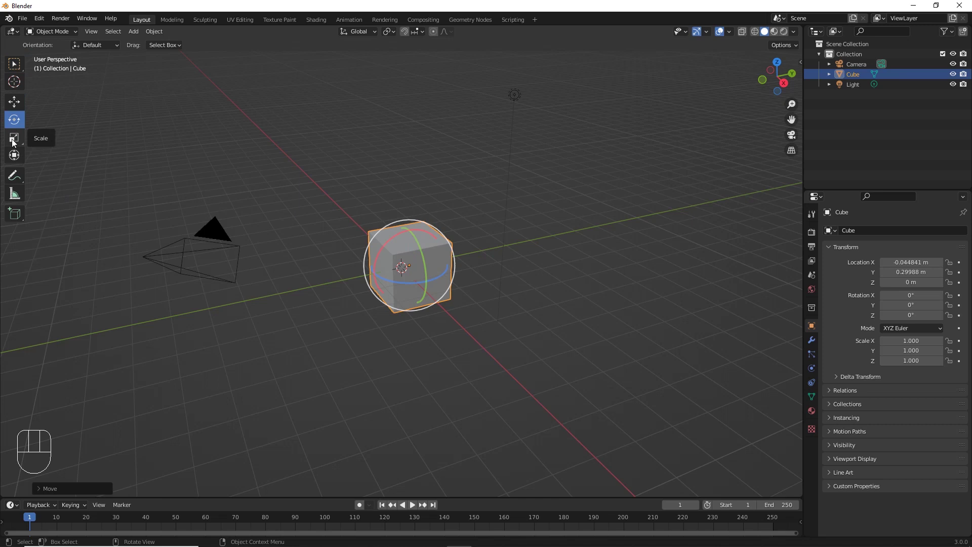
{"action": "left_click", "coordinate": [14, 139]}
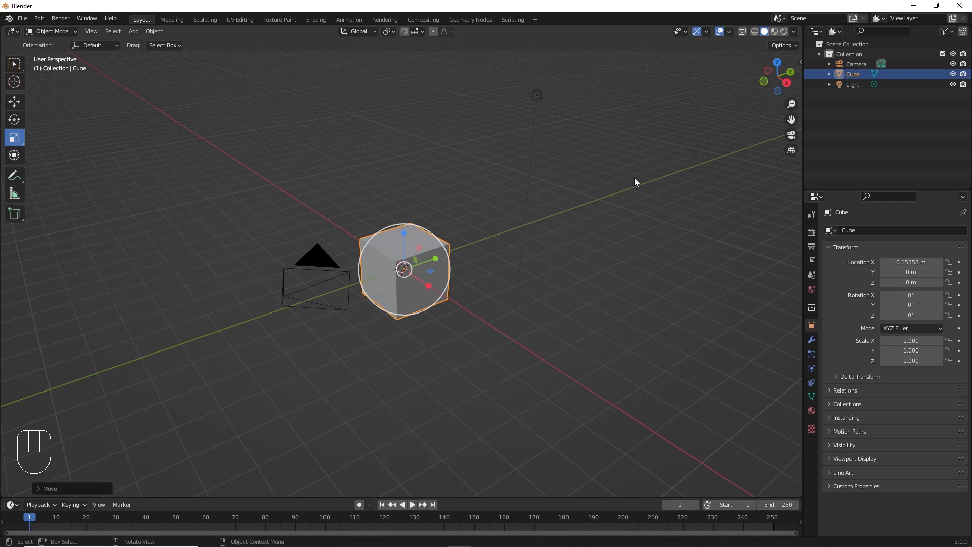
Show the viewport sidebar with the cube's transform values.
{"action": "key", "text": "n"}
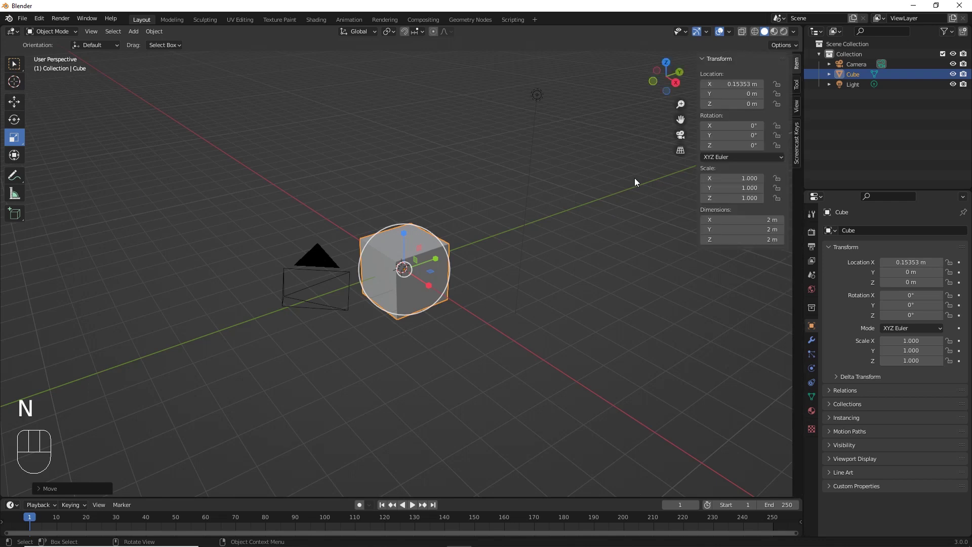
{"action": "key", "text": "n"}
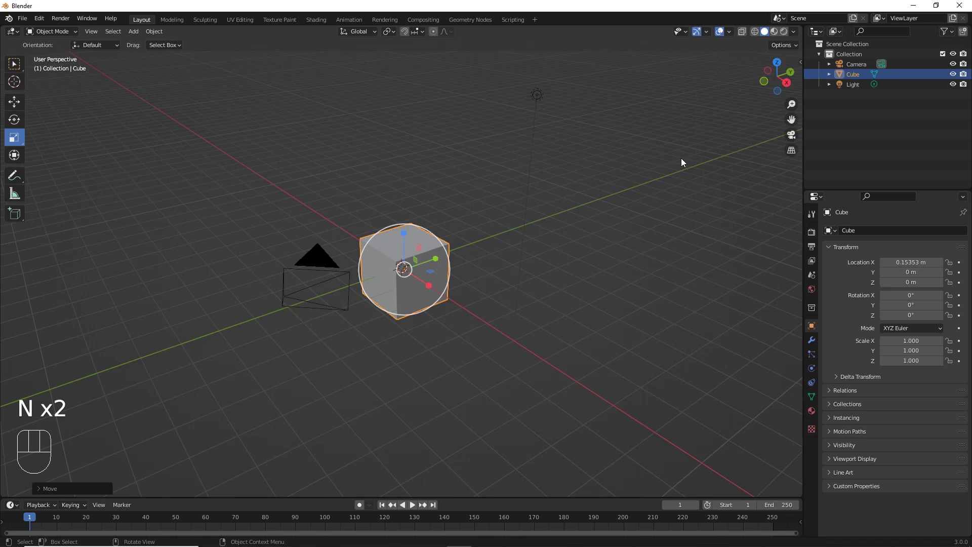
{"action": "left_click", "coordinate": [798, 63]}
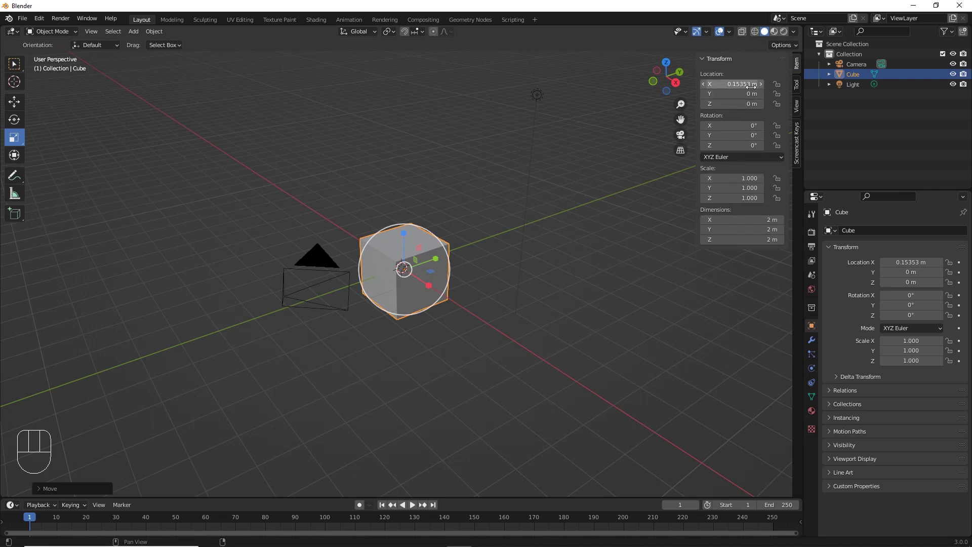
Shift the cube to about X -1.14 m and Y -1.19 m, then try changing its X scale and undo that.
{"action": "mouse_move", "coordinate": [761, 89]}
{"action": "left_mouse_down"}
{"action": "mouse_move", "coordinate": [650, 94]}
{"action": "mouse_move", "coordinate": [772, 94]}
{"action": "mouse_move", "coordinate": [745, 93]}
{"action": "left_mouse_up"}
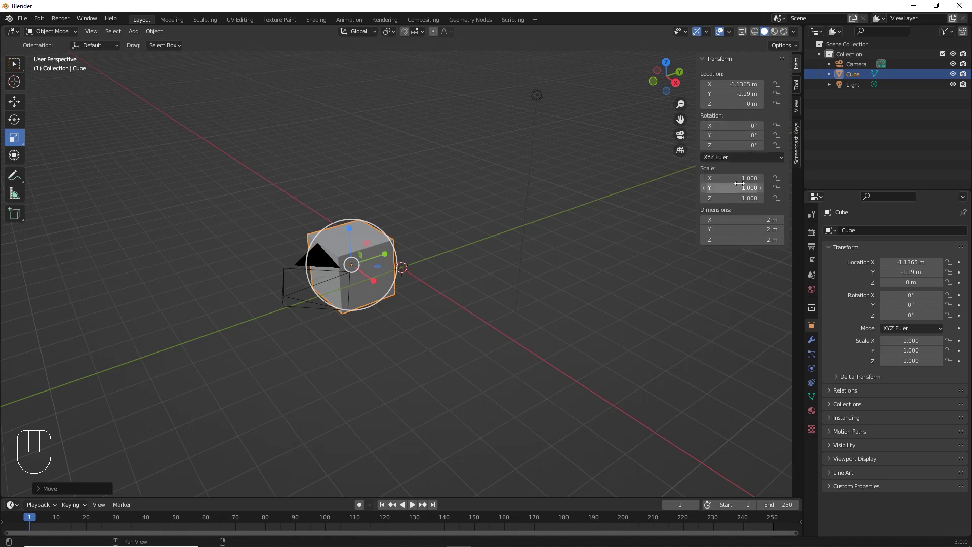
{"action": "left_click_drag", "start_coordinate": [737, 179], "coordinate": [762, 181]}
{"action": "key", "text": "ctrl+z"}
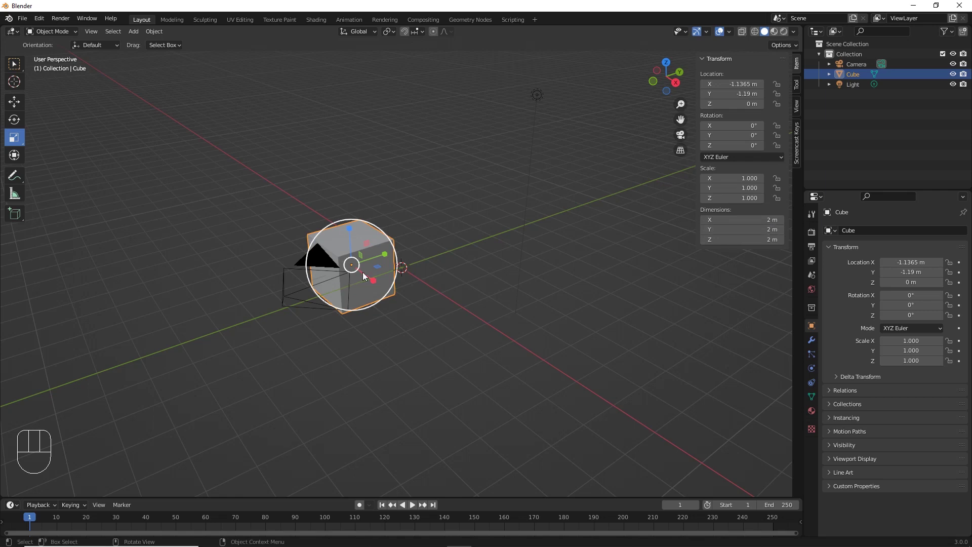
With the Move tool in top view, place the cube at about X -0.99 m and Y -0.01 m.
{"action": "left_click", "coordinate": [15, 101]}
{"action": "middle_click_drag", "start_coordinate": [411, 282], "coordinate": [421, 319]}
{"action": "left_click", "coordinate": [667, 76]}
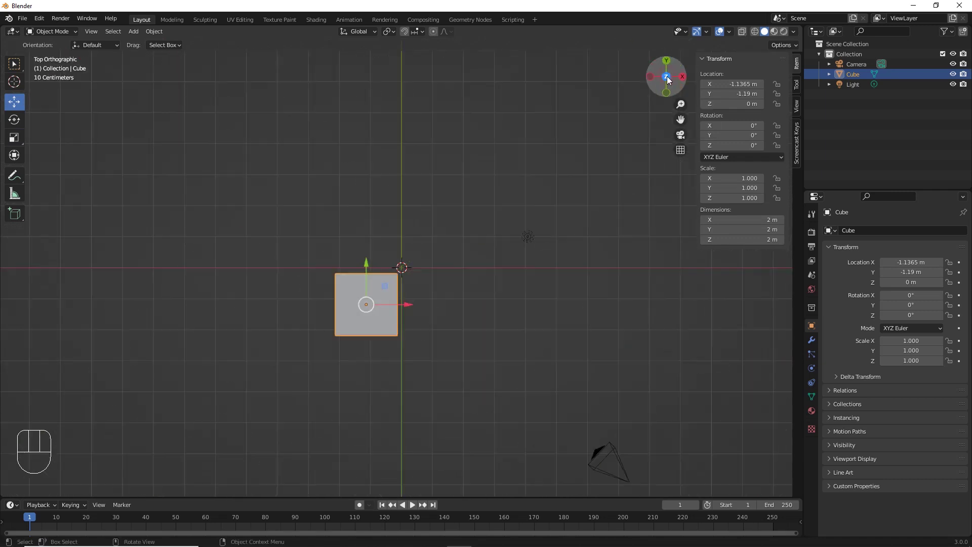
{"action": "left_click_drag", "start_coordinate": [373, 277], "coordinate": [358, 236]}
{"action": "scroll", "coordinate": [359, 254], "scroll_direction": "up", "scroll_amount": 2}
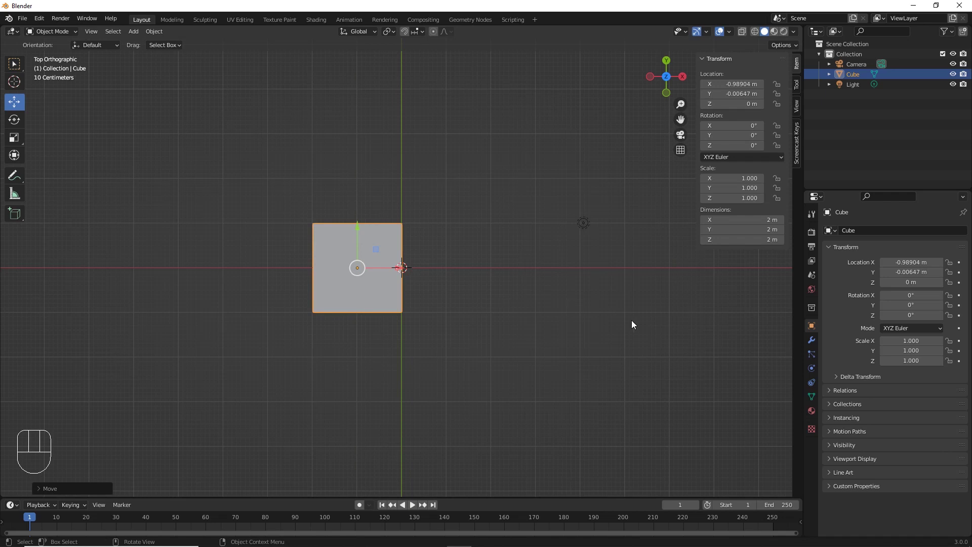
In back view, raise the cube along Z to about 1 m so it rests on the ground line.
{"action": "middle_click_drag", "start_coordinate": [631, 323], "coordinate": [508, 229]}
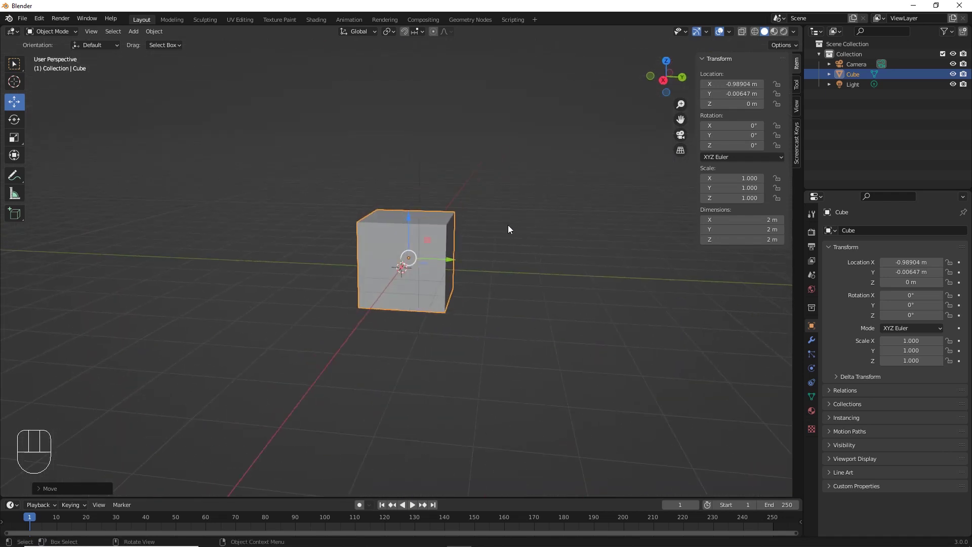
{"action": "left_click", "coordinate": [682, 78]}
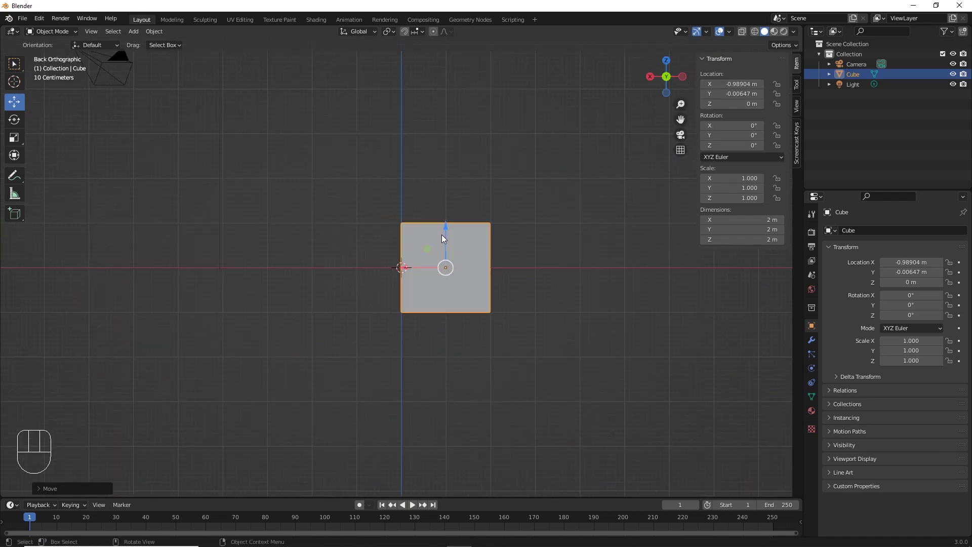
{"action": "left_click_drag", "start_coordinate": [443, 238], "coordinate": [454, 191]}
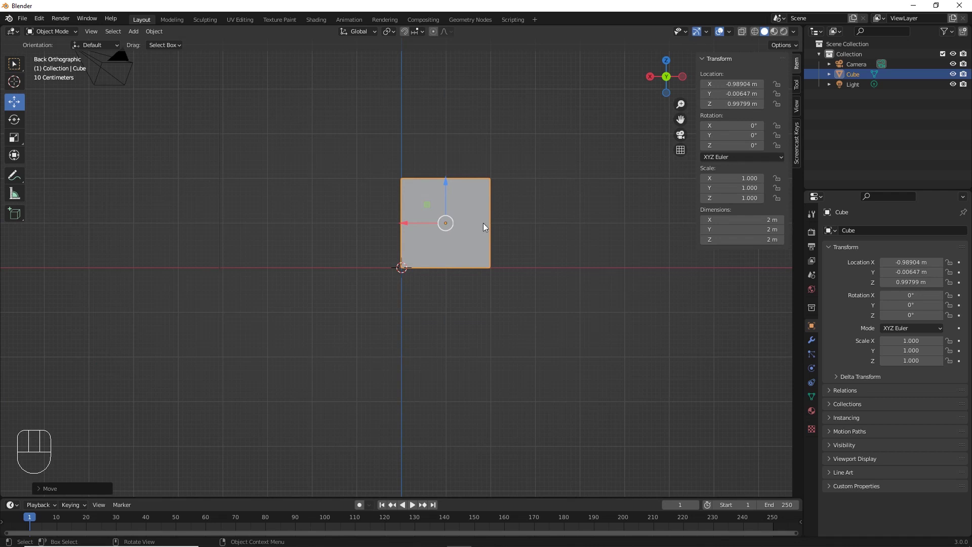
Flatten the cube by setting its Z dimension to 0.1 m.
{"action": "middle_click_drag", "start_coordinate": [492, 226], "coordinate": [643, 275]}
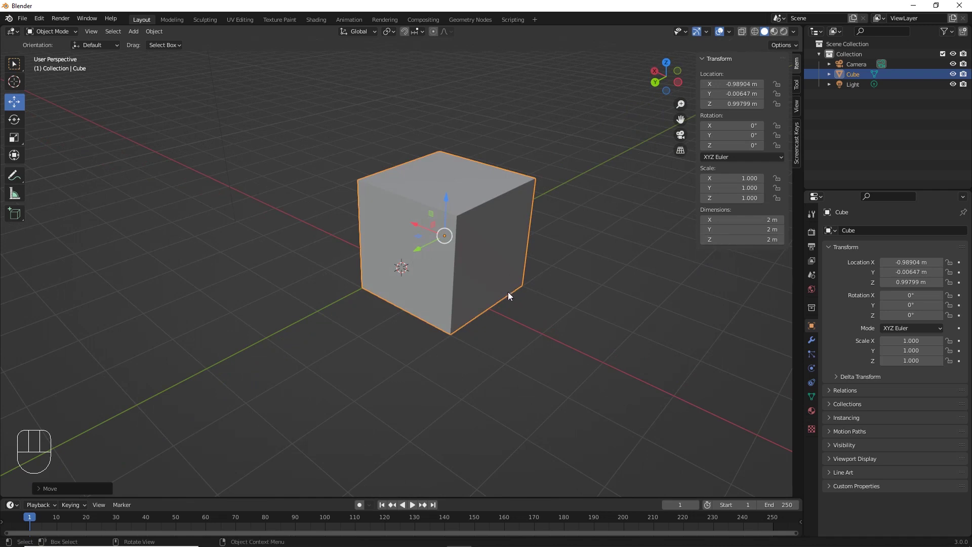
{"action": "middle_click_drag", "start_coordinate": [508, 291], "coordinate": [498, 287]}
{"action": "left_click", "coordinate": [770, 237]}
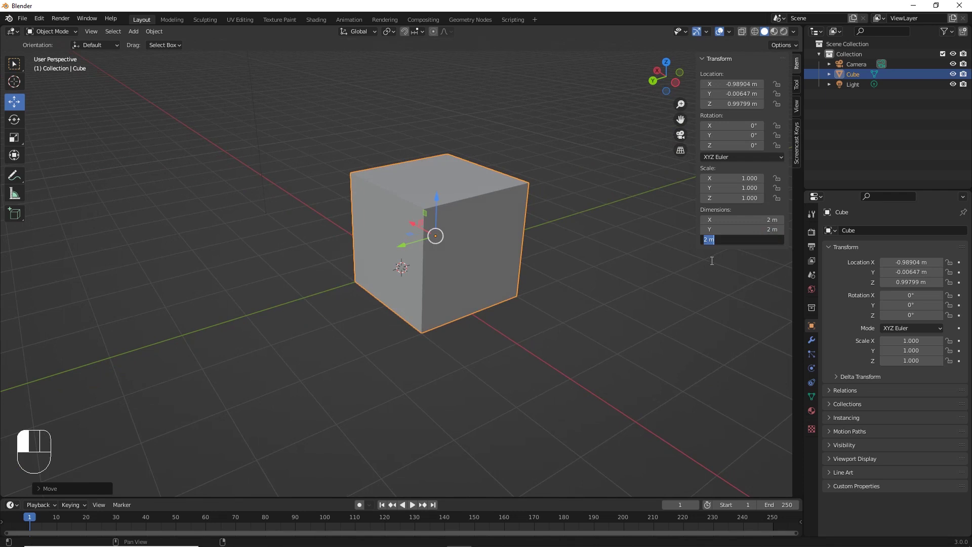
{"action": "type", "text": "0.1"}
{"action": "key", "text": "Return"}
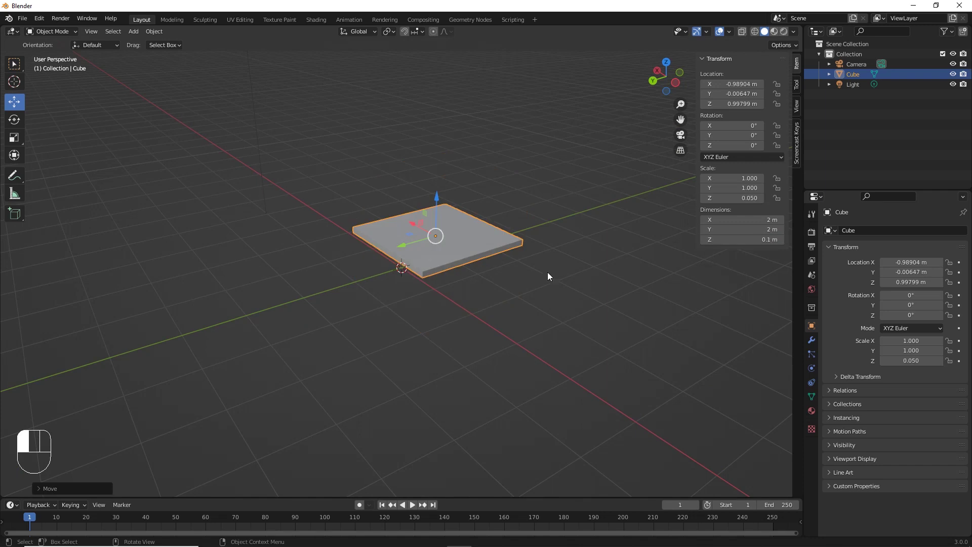
Set the slab's Y and X dimensions to 0.5 m each.
{"action": "middle_click_drag", "start_coordinate": [548, 272], "coordinate": [482, 222]}
{"action": "scroll", "coordinate": [461, 253], "scroll_direction": "up", "scroll_amount": 2}
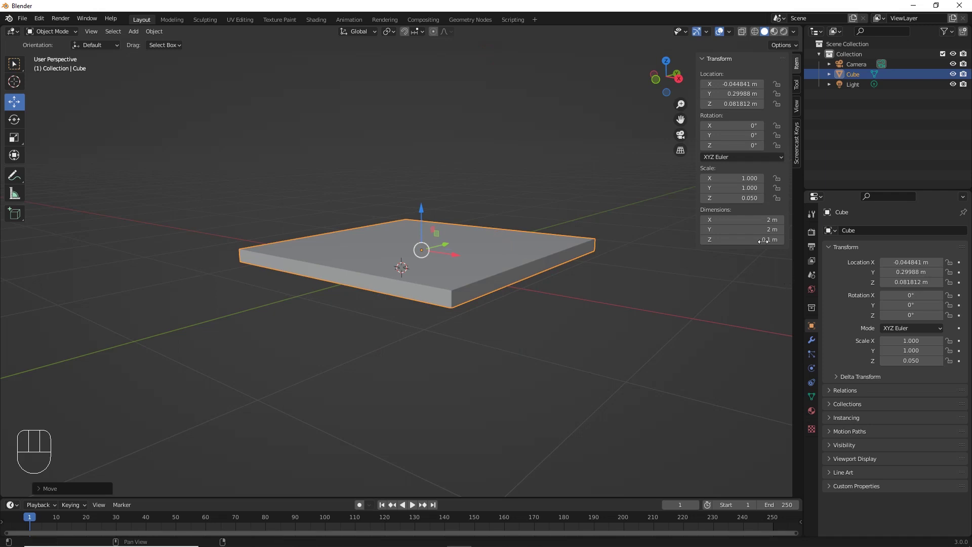
{"action": "left_click", "coordinate": [744, 230]}
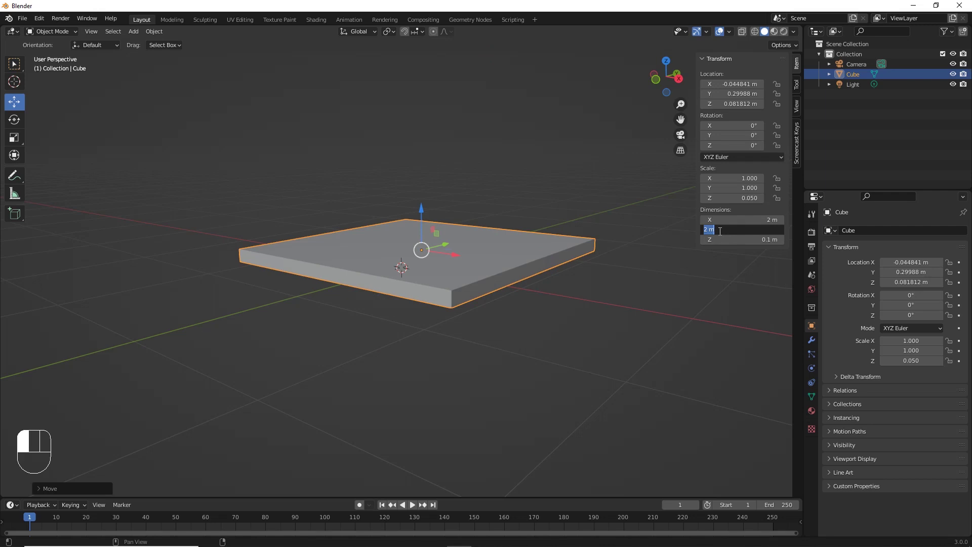
{"action": "type", "text": "0.5"}
{"action": "key", "text": "Return"}
{"action": "middle_click_drag", "start_coordinate": [547, 263], "coordinate": [600, 287]}
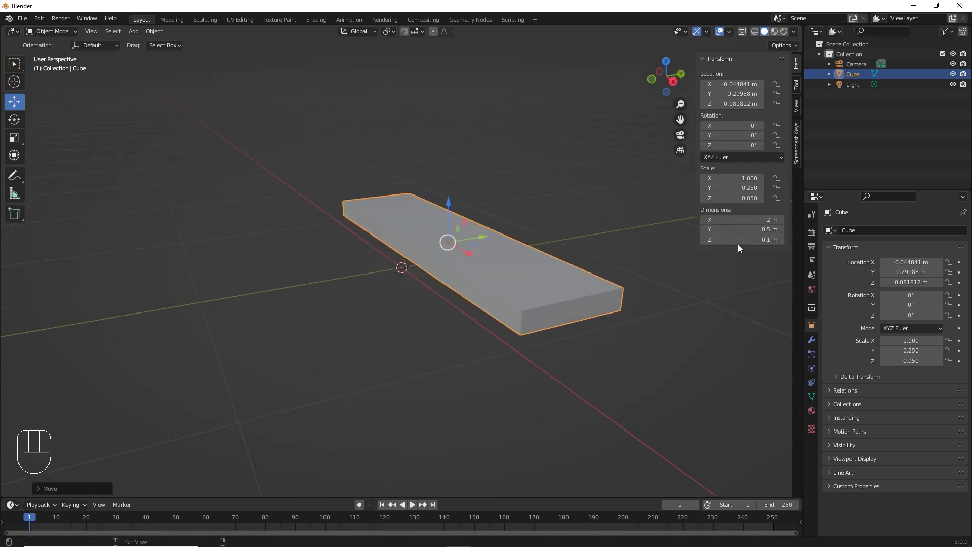
{"action": "left_click", "coordinate": [760, 220]}
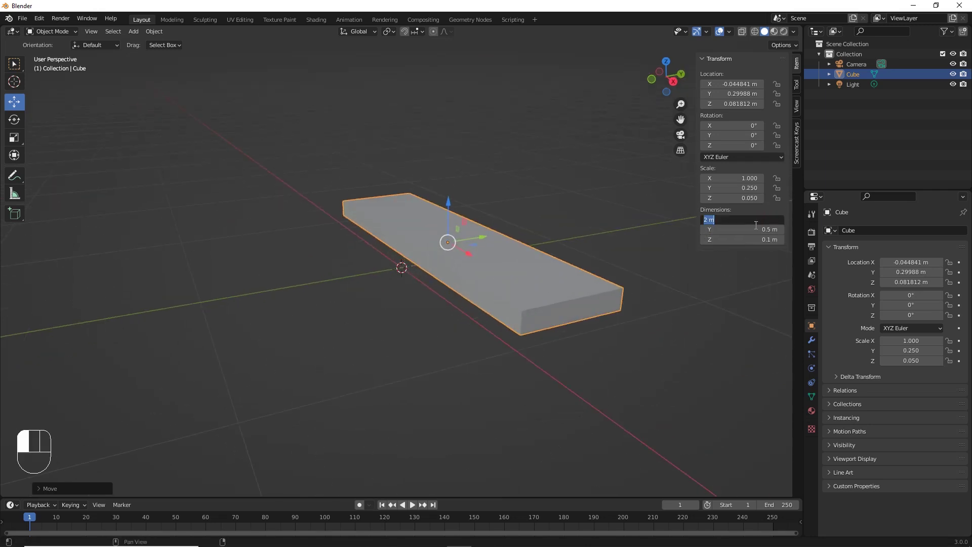
{"action": "key", "text": "BackSpace"}
{"action": "type", "text": "0.5"}
{"action": "key", "text": "Return"}
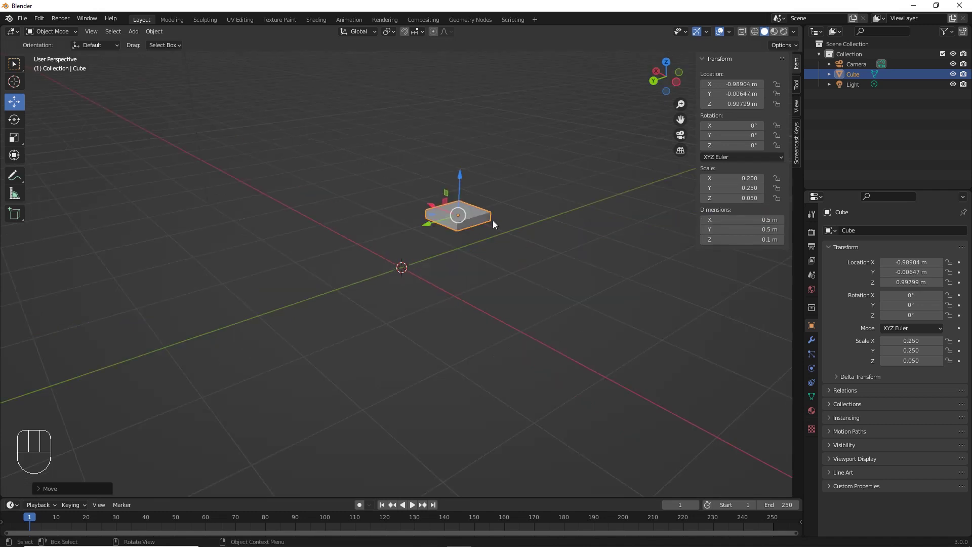
Thin the square slab by setting its Z dimension to 0.05 m.
{"action": "middle_click_drag", "start_coordinate": [493, 224], "coordinate": [428, 237]}
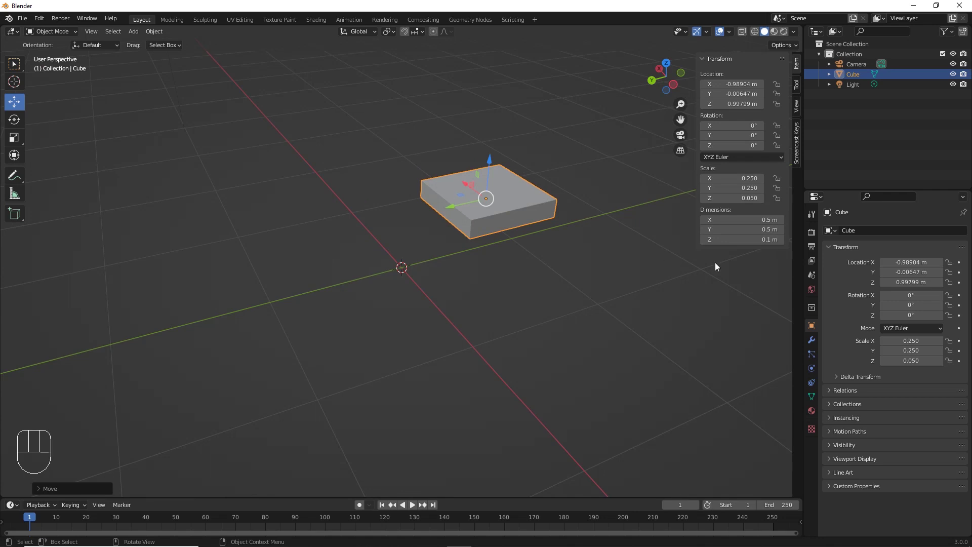
{"action": "left_click", "coordinate": [743, 241]}
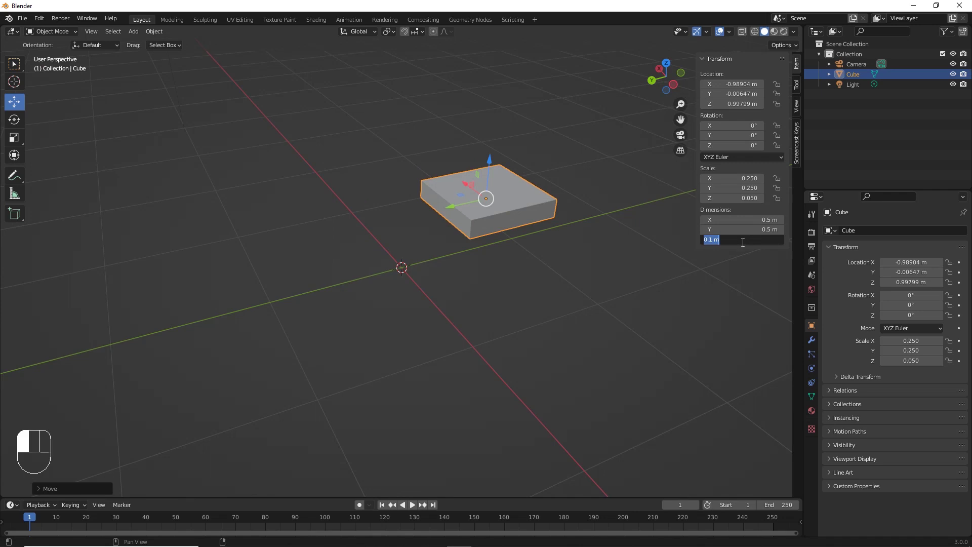
{"action": "left_click_drag", "start_coordinate": [742, 241], "coordinate": [710, 248]}
{"action": "type", "text": "05"}
{"action": "left_click", "coordinate": [709, 247]}
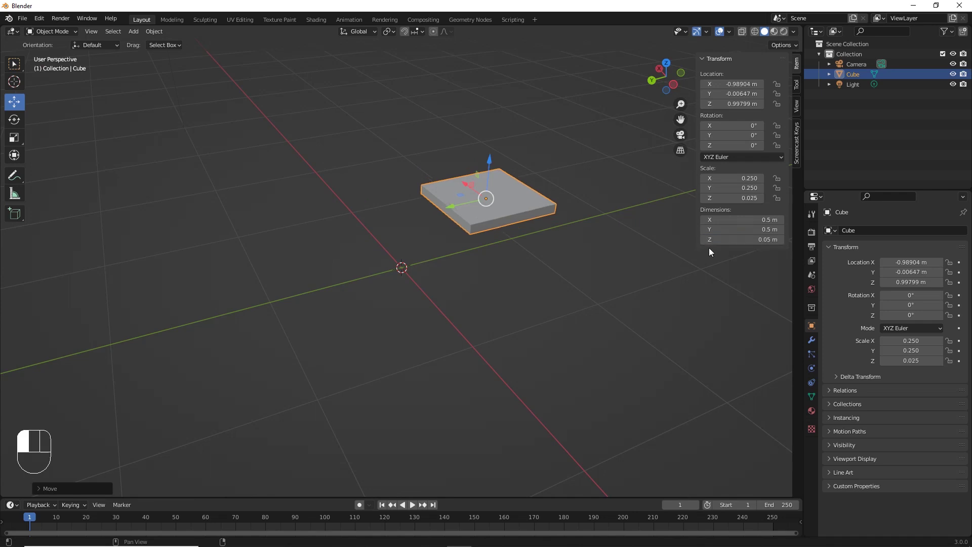
Undo the dimension changes and raise the restored cube along Z to about 1.02 m.
{"action": "mouse_move", "coordinate": [505, 225]}
{"action": "middle_mouse_down"}
{"action": "mouse_move", "coordinate": [489, 179]}
{"action": "mouse_move", "coordinate": [511, 222]}
{"action": "middle_mouse_up"}
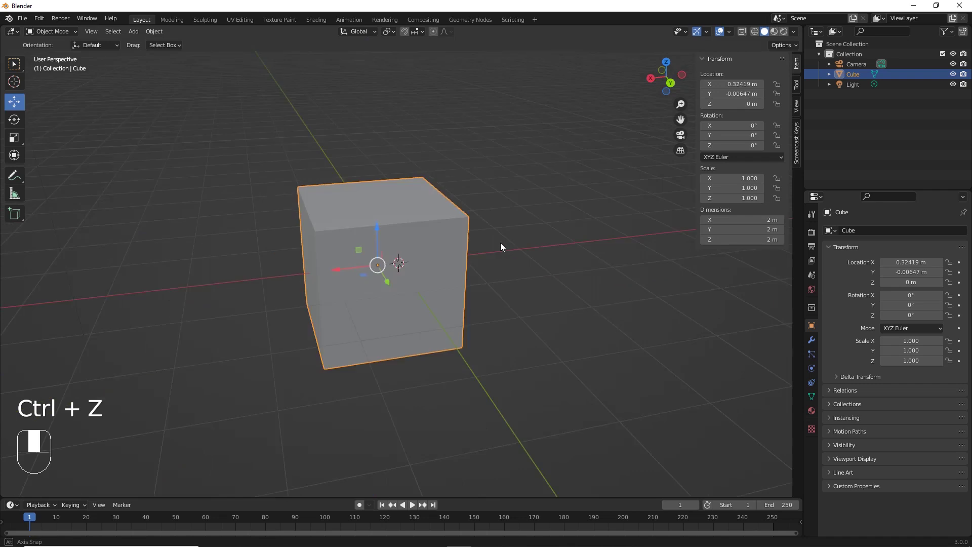
{"action": "middle_click_drag", "start_coordinate": [501, 242], "coordinate": [442, 265]}
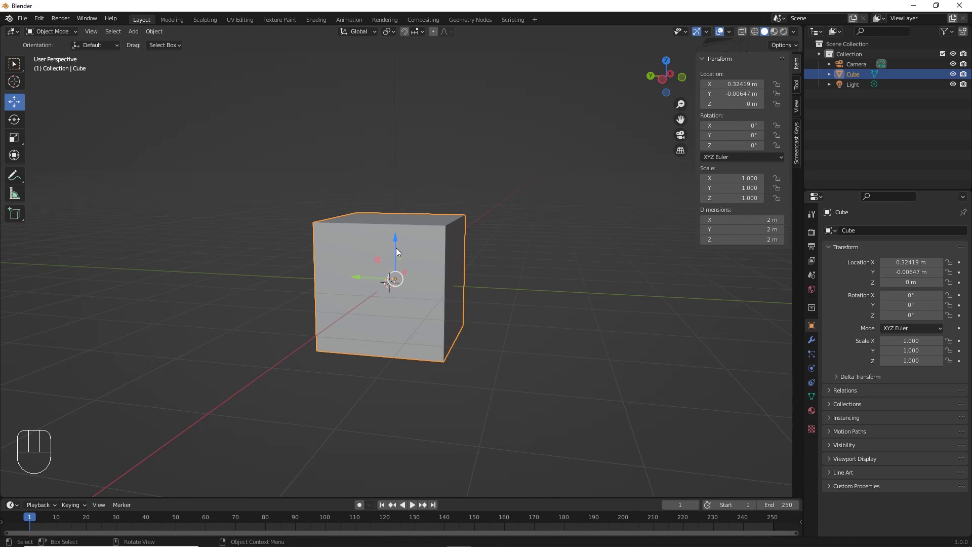
{"action": "mouse_move", "coordinate": [396, 249]}
{"action": "left_mouse_down"}
{"action": "mouse_move", "coordinate": [401, 183]}
{"action": "mouse_move", "coordinate": [403, 266]}
{"action": "left_mouse_up"}
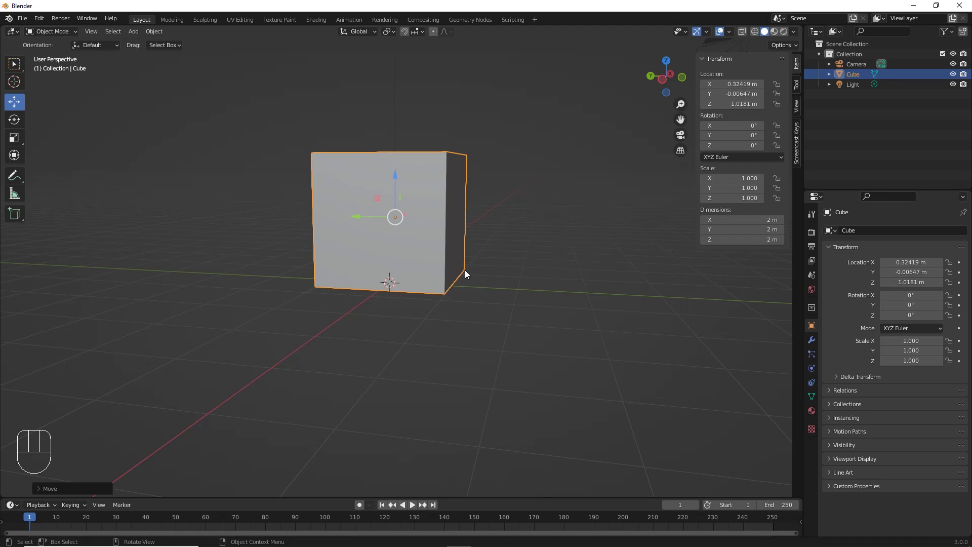
Using orthographic views, move the cube along X to about -0.04 m and lower it along Z to about 1 m, onto the ground line.
{"action": "middle_click_drag", "start_coordinate": [461, 275], "coordinate": [484, 215]}
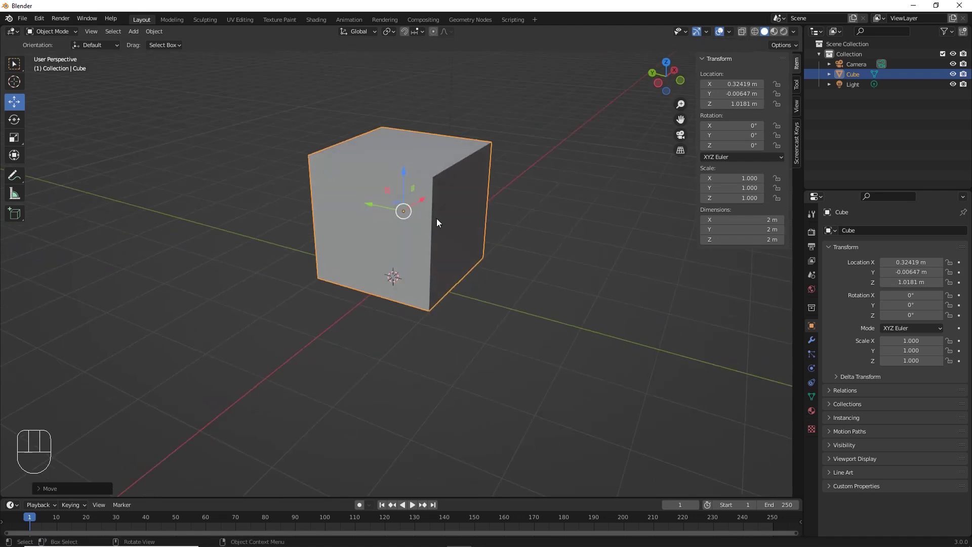
{"action": "middle_click_drag", "start_coordinate": [430, 243], "coordinate": [510, 258]}
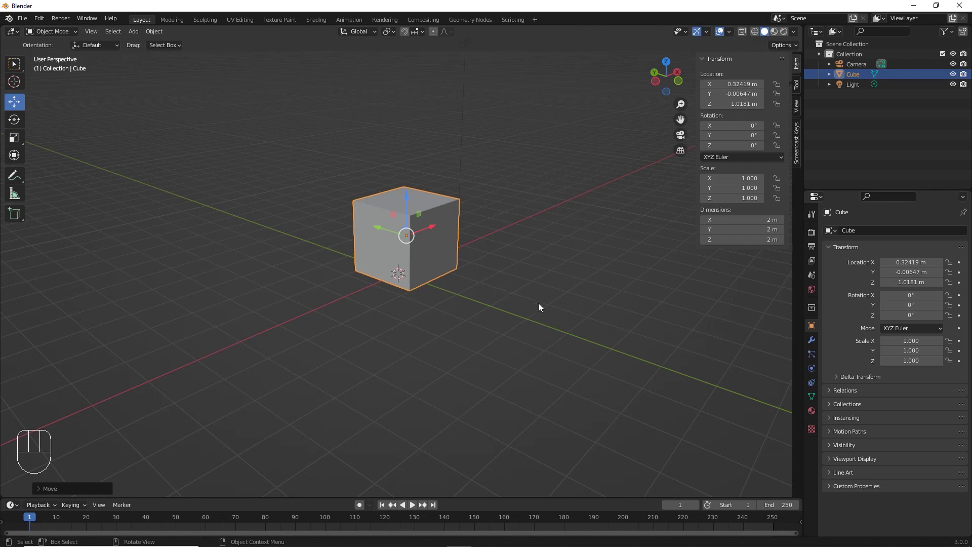
{"action": "left_click", "coordinate": [676, 74]}
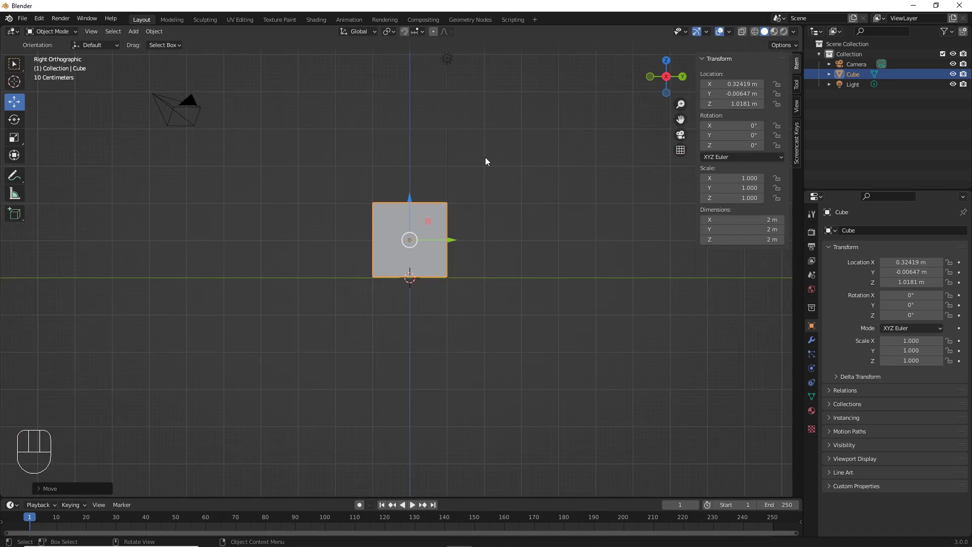
{"action": "left_click", "coordinate": [683, 80]}
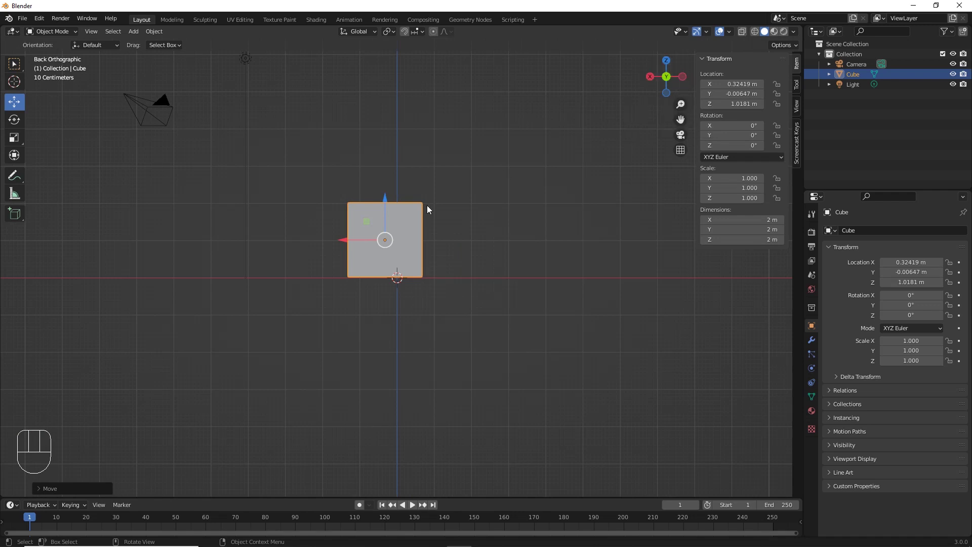
{"action": "scroll", "coordinate": [399, 208], "scroll_direction": "up", "scroll_amount": 7}
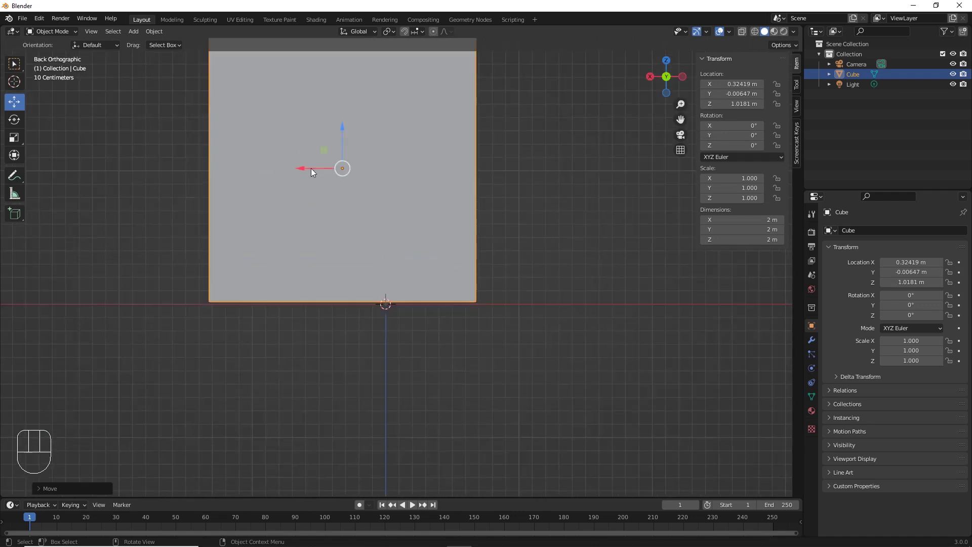
{"action": "left_click_drag", "start_coordinate": [311, 169], "coordinate": [354, 172]}
{"action": "scroll", "coordinate": [353, 172], "scroll_direction": "up", "scroll_amount": 2}
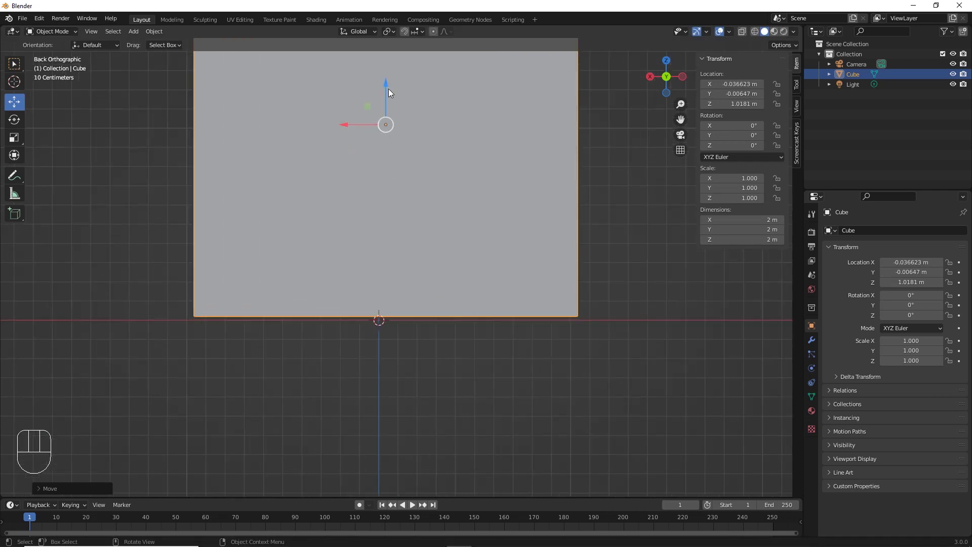
{"action": "left_click_drag", "start_coordinate": [387, 90], "coordinate": [393, 93]}
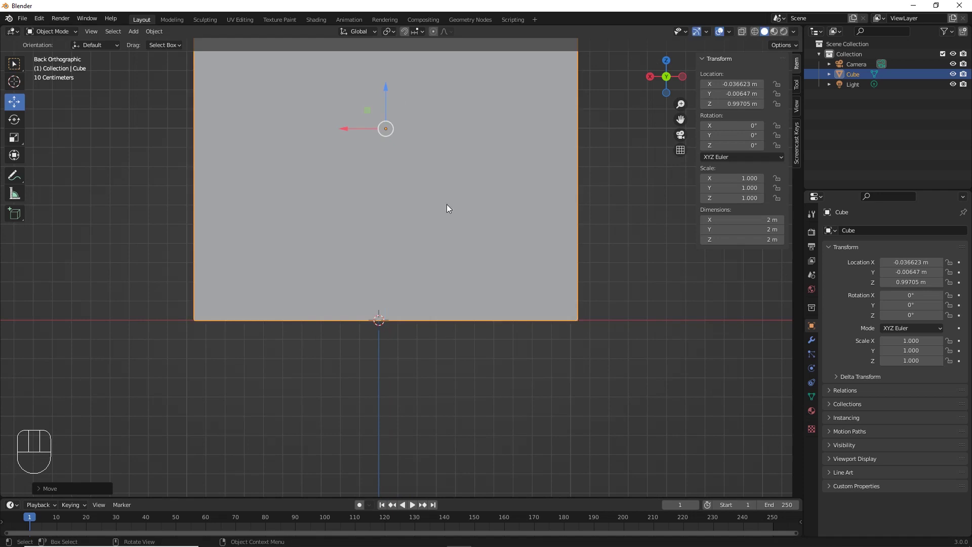
Undo the addition of the plane at the cube's base.
{"action": "middle_click_drag", "start_coordinate": [447, 205], "coordinate": [397, 202]}
{"action": "scroll", "coordinate": [439, 226], "scroll_direction": "down", "scroll_amount": 2}
{"action": "middle_click_drag", "start_coordinate": [439, 226], "coordinate": [387, 217], "text": "shift"}
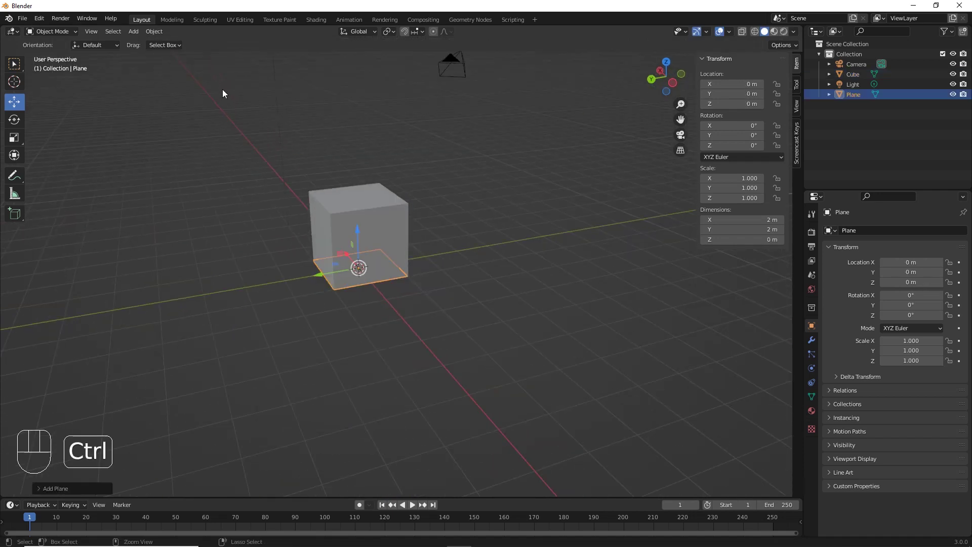
{"action": "key", "text": "ctrl+z"}
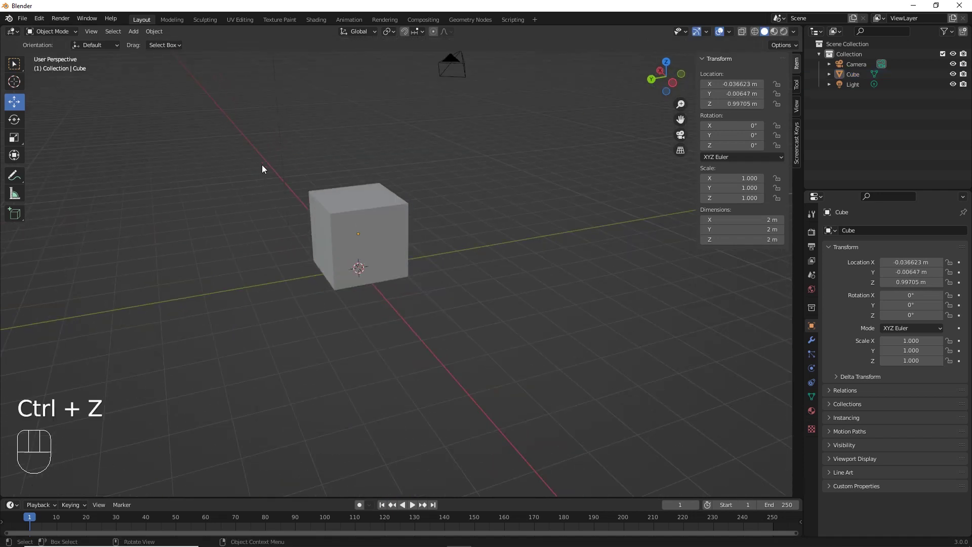
{"action": "left_click", "coordinate": [134, 32]}
{"action": "mouse_move", "coordinate": [147, 46]}
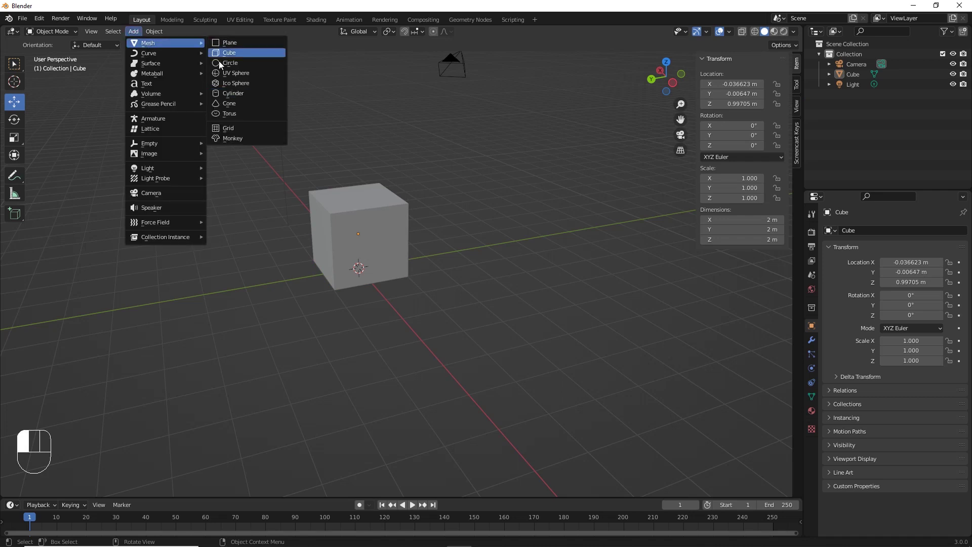
{"action": "left_click", "coordinate": [98, 116]}
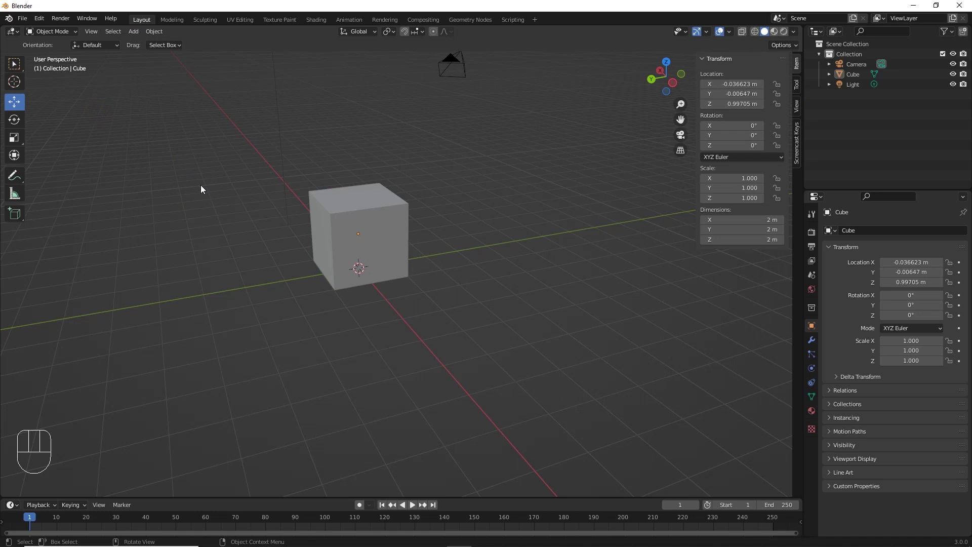
{"action": "key", "text": "shift"}
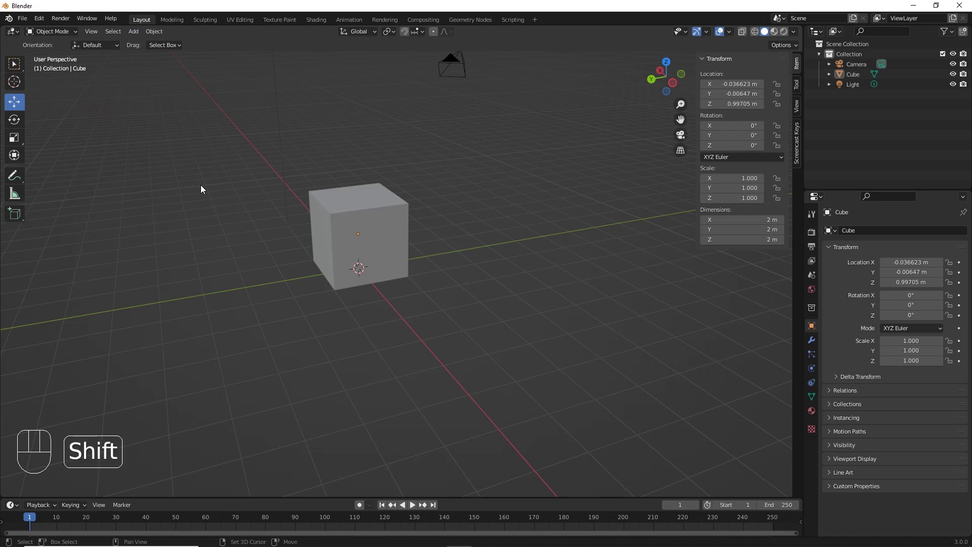
{"action": "key", "text": "shift+a"}
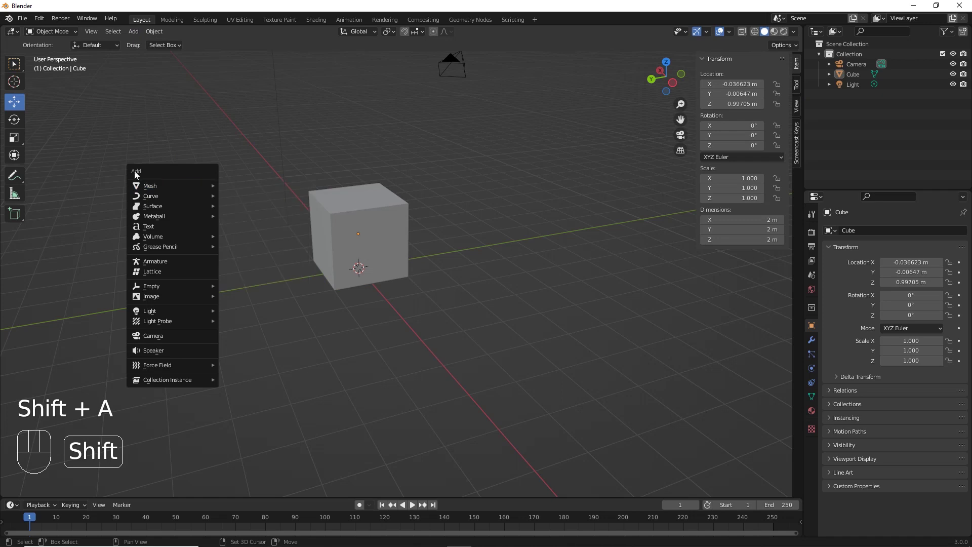
{"action": "key", "text": "shift+a"}
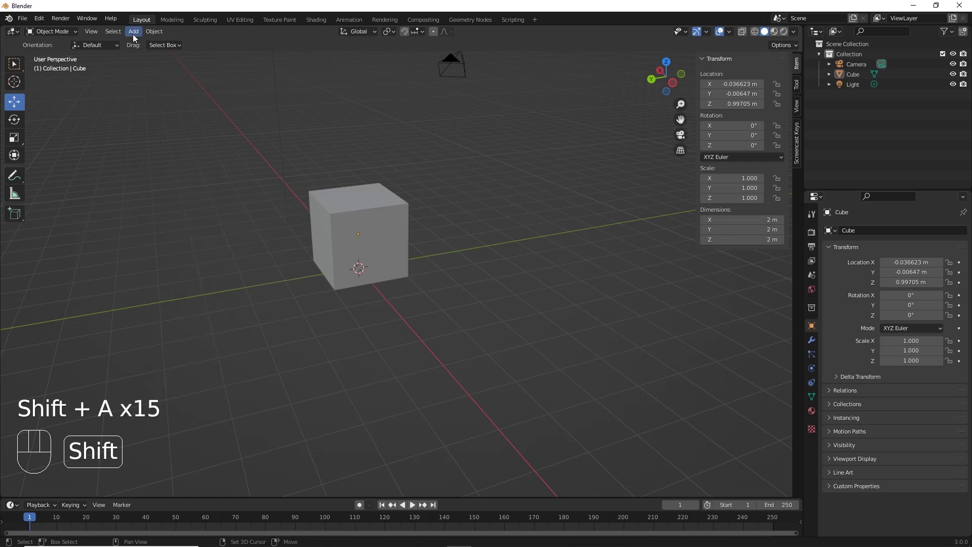
{"action": "left_click", "coordinate": [199, 305]}
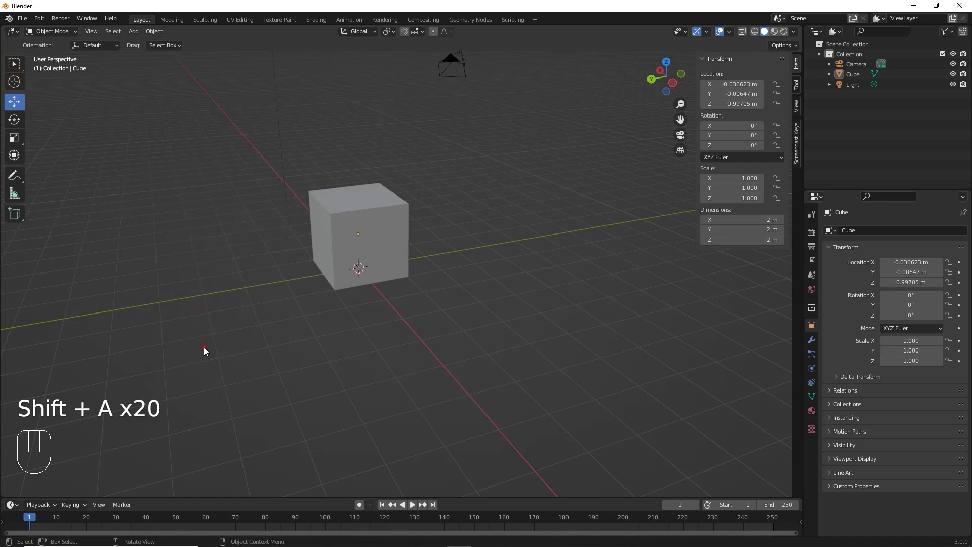
Add a UV sphere mesh at the world origin.
{"action": "key", "text": "shift+a"}
{"action": "mouse_move", "coordinate": [183, 338]}
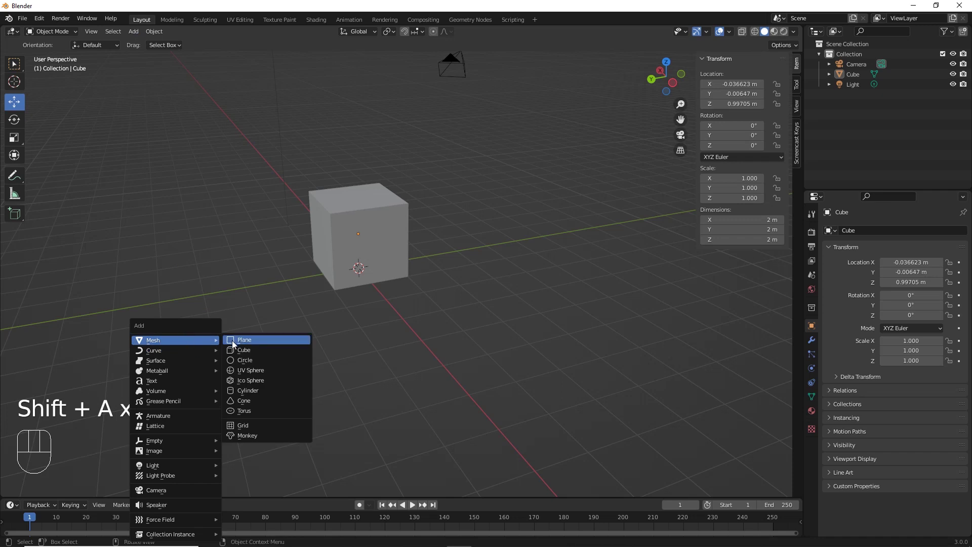
{"action": "left_click", "coordinate": [254, 371]}
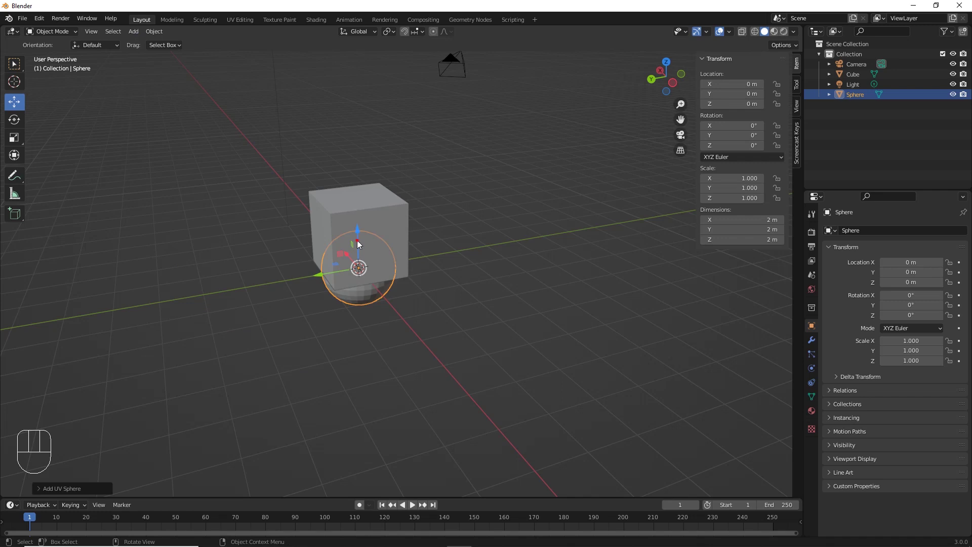
Raise the sphere along Z to about 2.96 m, above the cube, and undo its sideways shift along Y.
{"action": "left_click_drag", "start_coordinate": [357, 240], "coordinate": [357, 127]}
{"action": "middle_click_drag", "start_coordinate": [357, 128], "coordinate": [446, 352]}
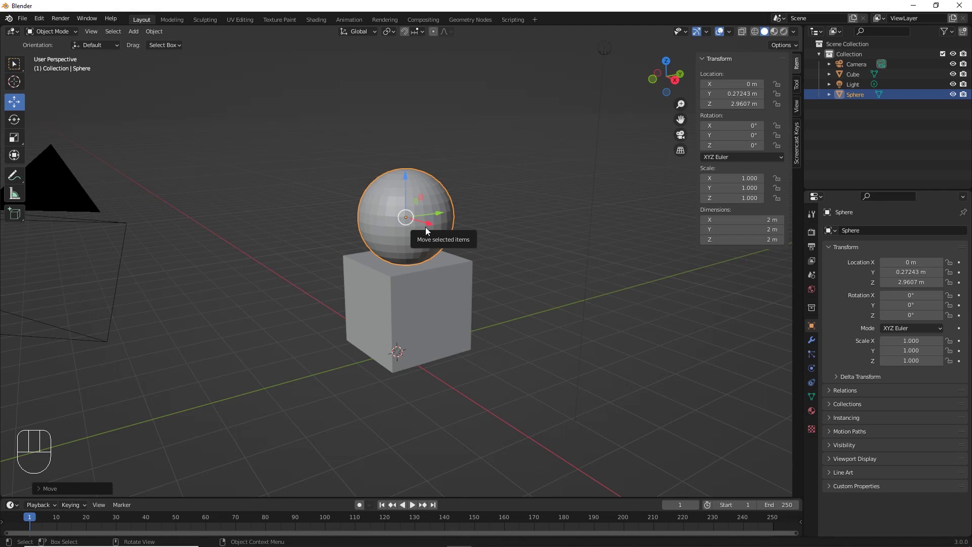
{"action": "key", "text": "ctrl+z"}
{"action": "middle_click_drag", "start_coordinate": [425, 226], "coordinate": [372, 208]}
Scale the sphere down uniformly to about 0.26.
{"action": "key", "text": "shift+space"}
{"action": "key", "text": "s"}
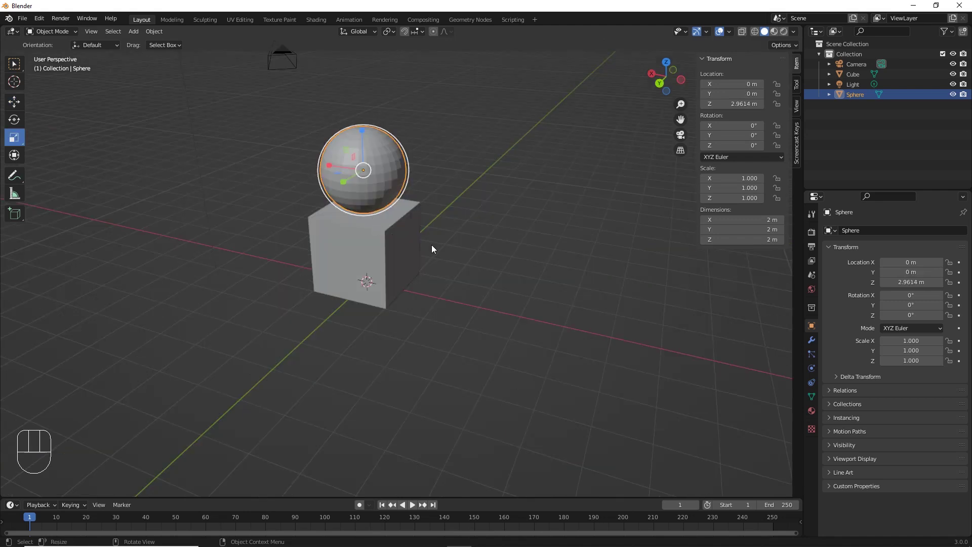
{"action": "key", "text": "s"}
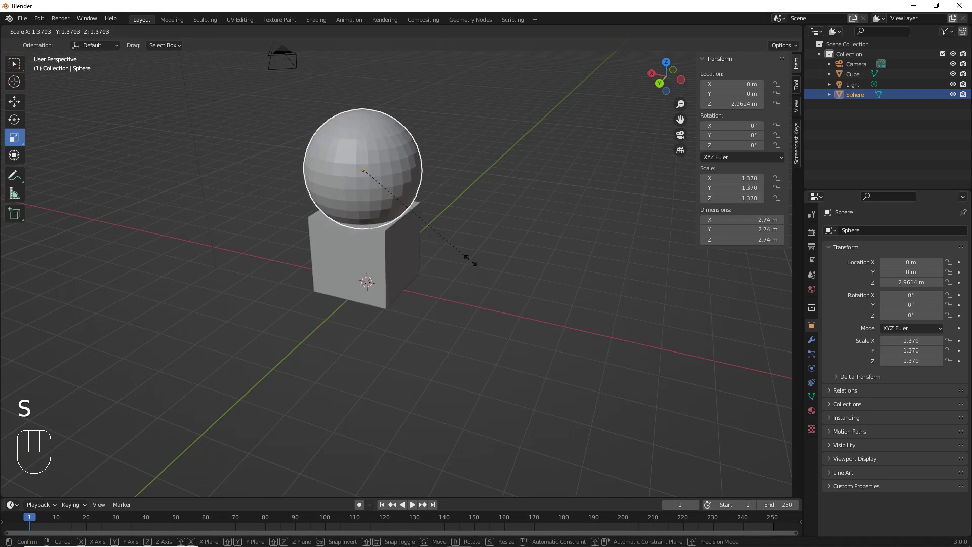
{"action": "left_click", "coordinate": [382, 189]}
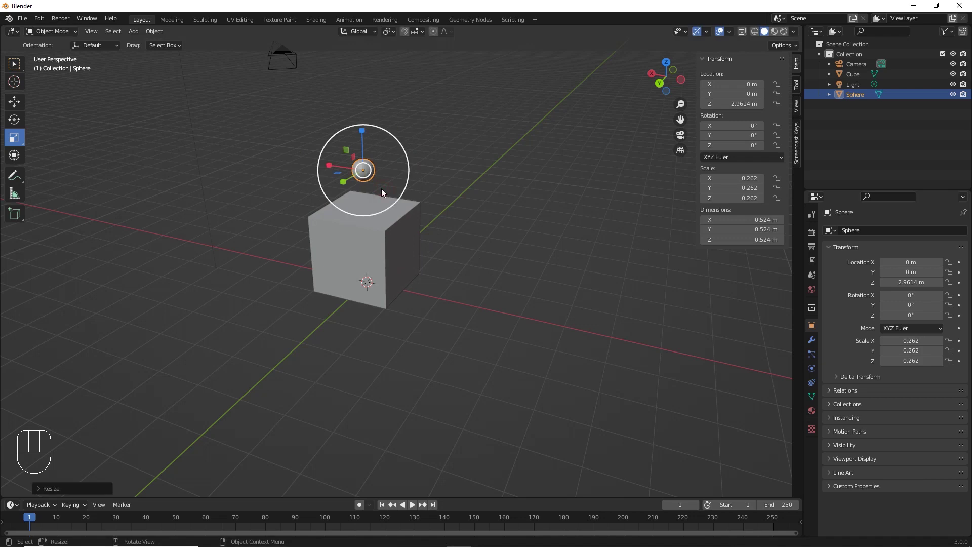
Move the sphere down along Z to about 2.24 m, onto the cube's top face.
{"action": "left_click", "coordinate": [14, 102]}
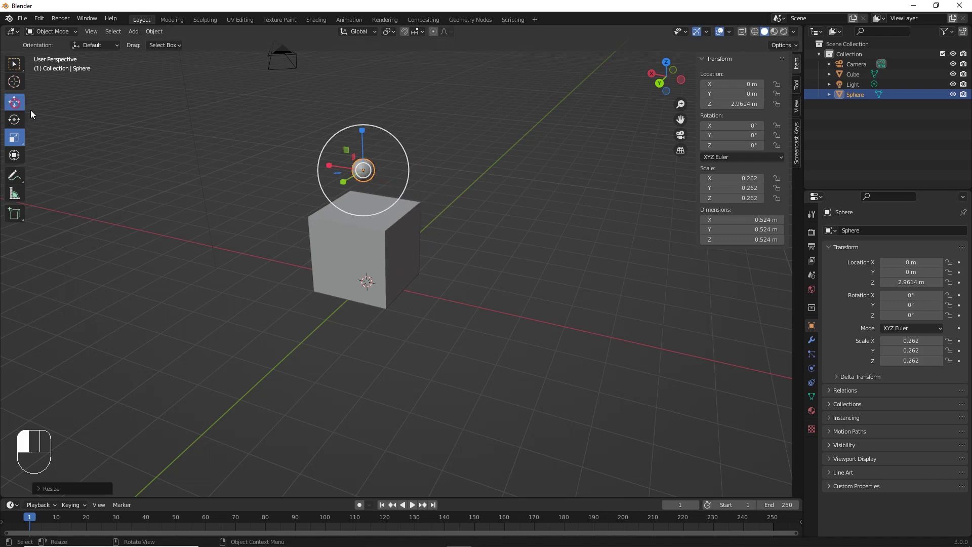
{"action": "middle_click_drag", "start_coordinate": [354, 213], "coordinate": [403, 210]}
{"action": "scroll", "coordinate": [417, 202], "scroll_direction": "up", "scroll_amount": 2}
{"action": "scroll", "coordinate": [405, 202], "scroll_direction": "up", "scroll_amount": 2}
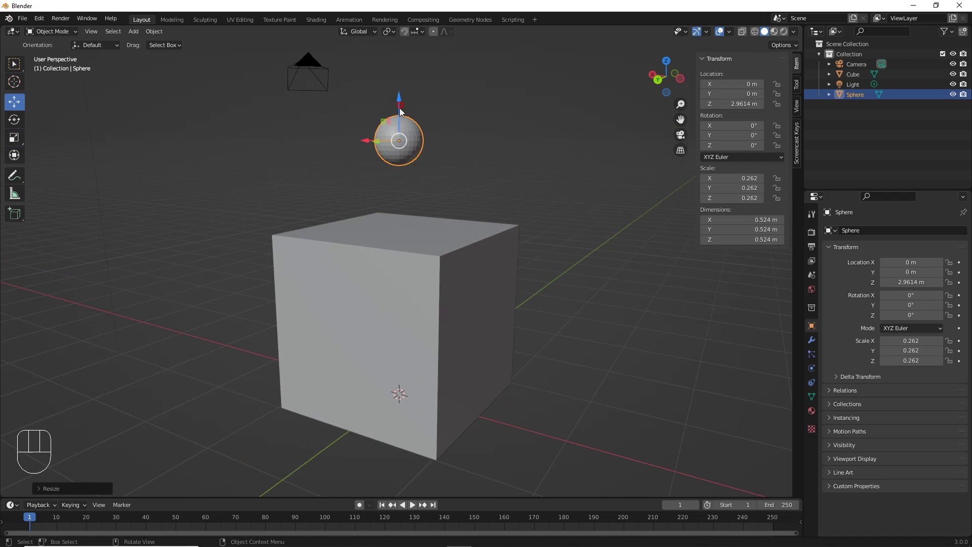
{"action": "left_click_drag", "start_coordinate": [408, 110], "coordinate": [407, 183]}
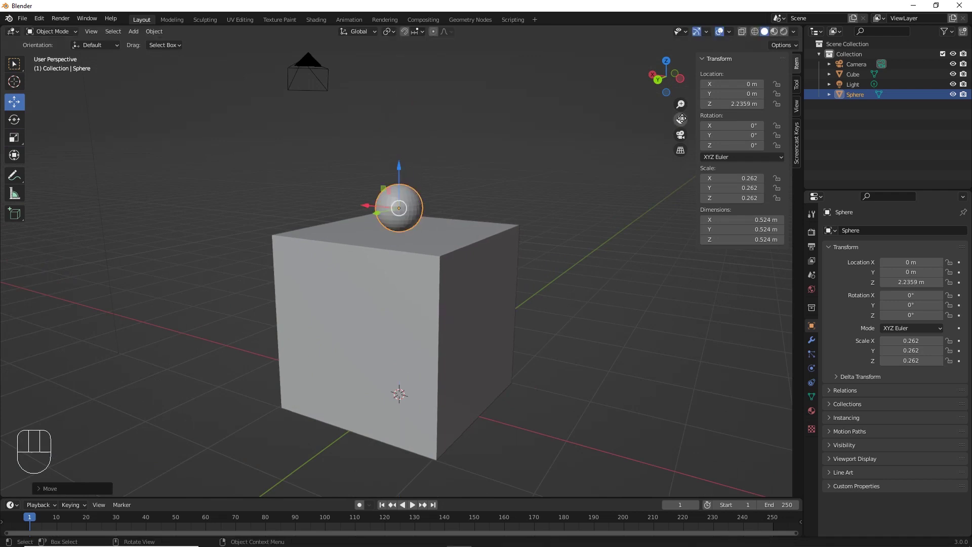
In the right orthographic view, raise the sphere along Z to about 2.37 m and enlarge it uniformly to a scale of about 0.38.
{"action": "left_click", "coordinate": [653, 77]}
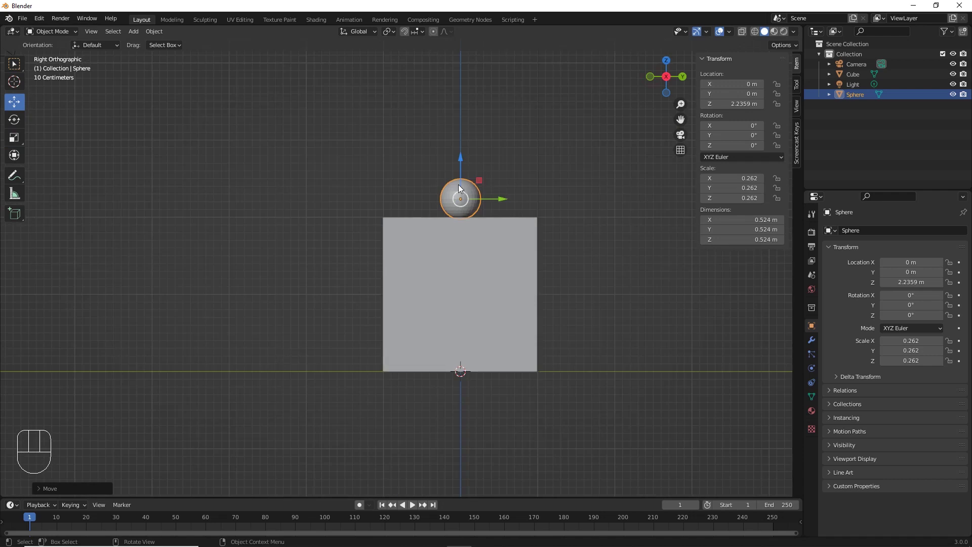
{"action": "scroll", "coordinate": [478, 179], "scroll_direction": "up", "scroll_amount": 3}
{"action": "middle_click_drag", "start_coordinate": [500, 170], "coordinate": [394, 220], "text": "shift"}
{"action": "scroll", "coordinate": [395, 220], "scroll_direction": "up", "scroll_amount": 3}
{"action": "left_click_drag", "start_coordinate": [398, 172], "coordinate": [406, 119]}
{"action": "key", "text": "s"}
{"action": "left_click", "coordinate": [411, 188]}
Try lowering the sphere along Z to about 2.25 m, into the cube, and undo the move.
{"action": "middle_click_drag", "start_coordinate": [405, 119], "coordinate": [447, 132]}
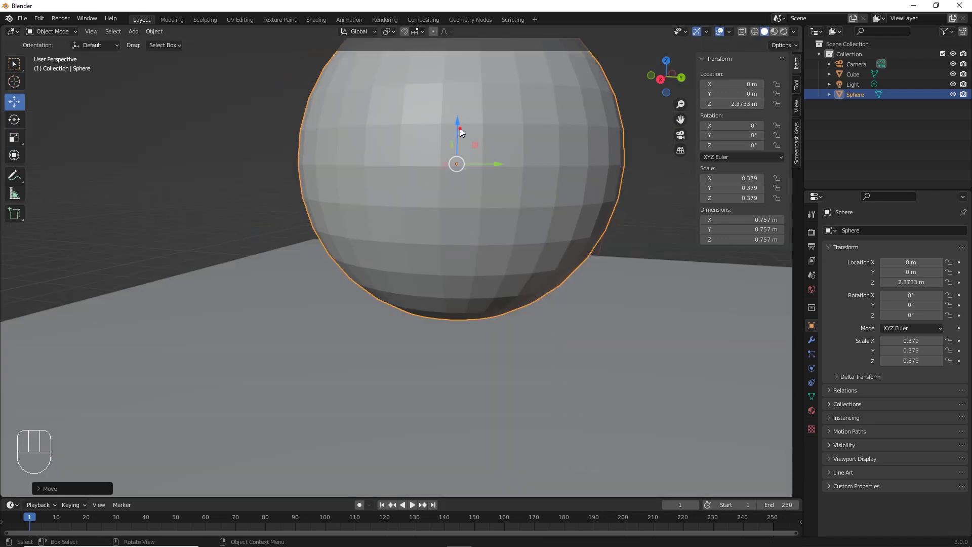
{"action": "left_click_drag", "start_coordinate": [460, 129], "coordinate": [467, 181]}
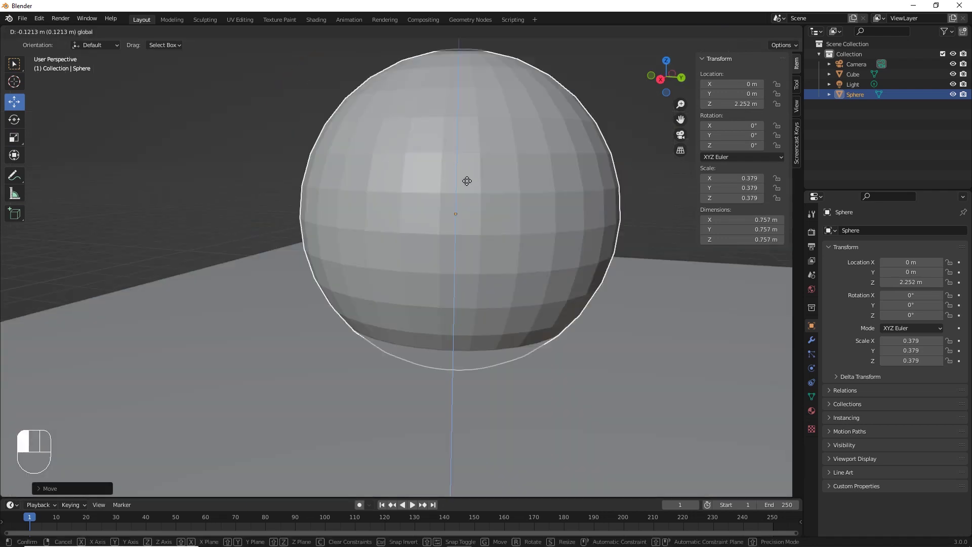
{"action": "left_click_drag", "start_coordinate": [467, 181], "coordinate": [467, 181]}
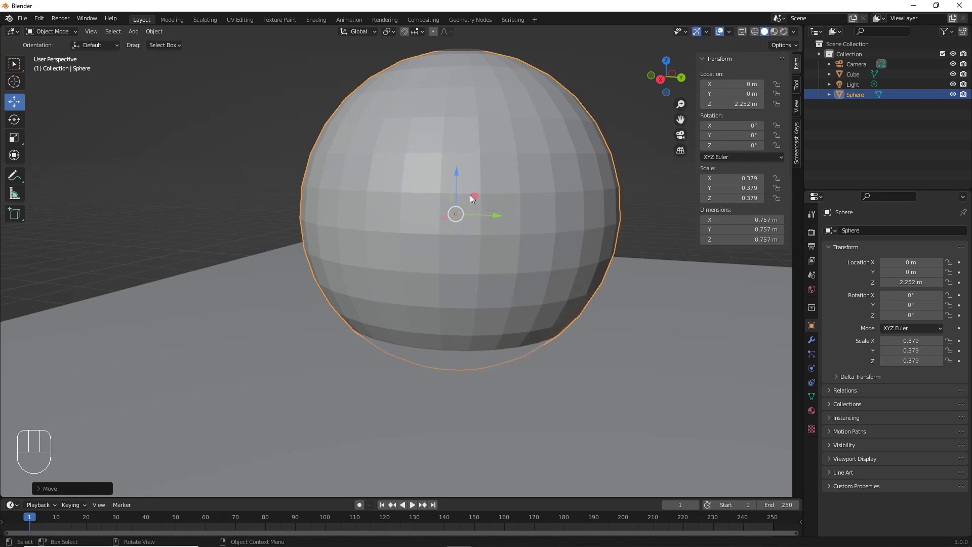
{"action": "key", "text": "ctrl+z"}
Examine the contact between the sphere and the cube's top face in perspective and front orthographic views.
{"action": "middle_click_drag", "start_coordinate": [460, 239], "coordinate": [485, 214]}
{"action": "left_click", "coordinate": [572, 271]}
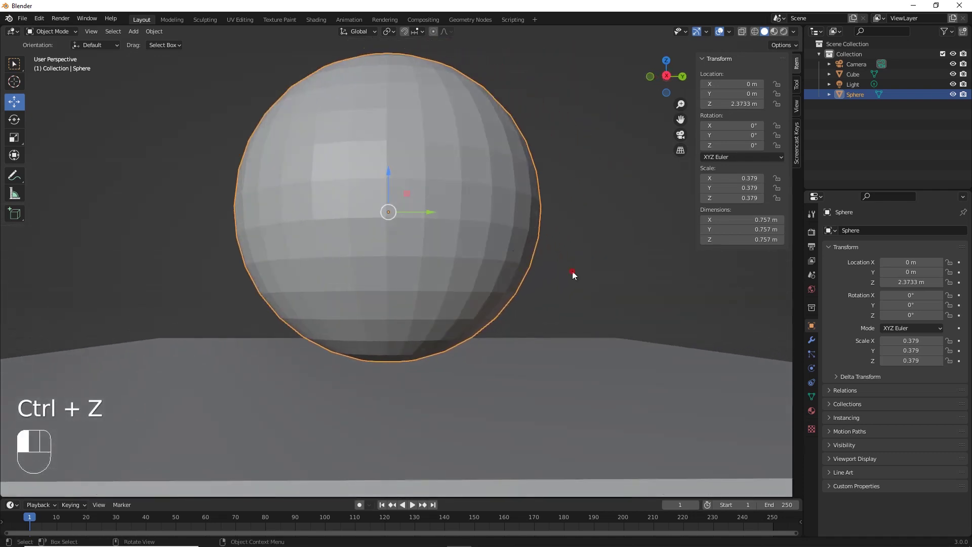
{"action": "middle_click_drag", "start_coordinate": [490, 272], "coordinate": [476, 248], "text": "shift"}
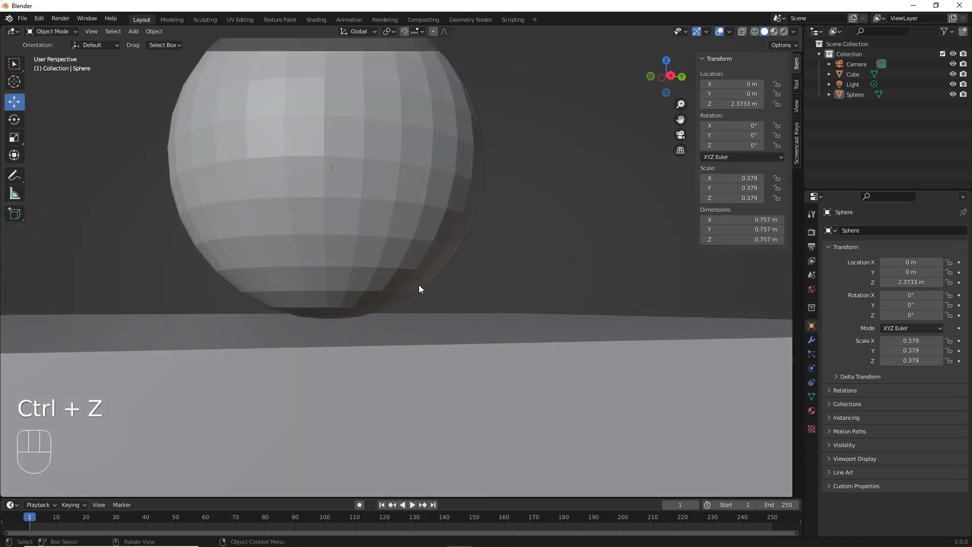
{"action": "middle_click_drag", "start_coordinate": [418, 284], "coordinate": [448, 276]}
{"action": "key", "text": "KP_1"}
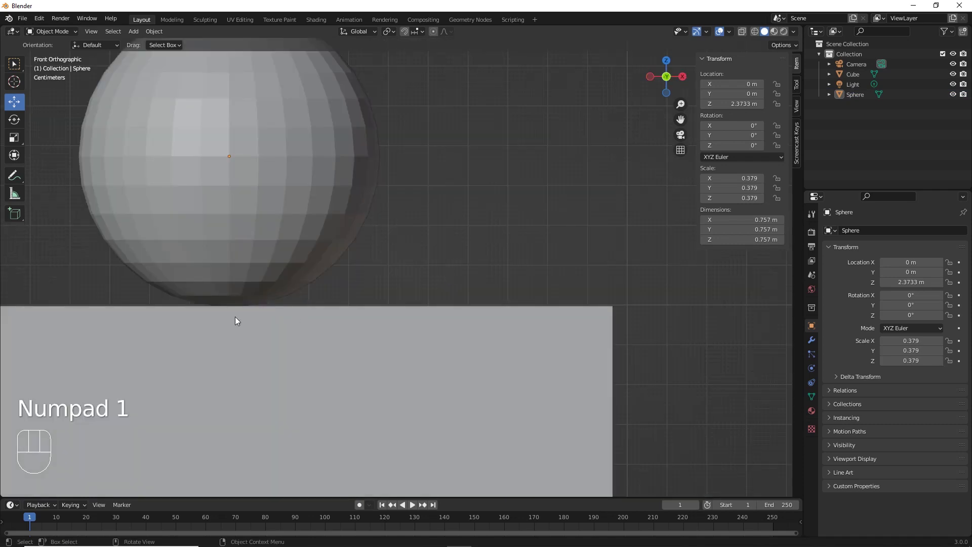
{"action": "scroll", "coordinate": [233, 315], "scroll_direction": "down", "scroll_amount": 4}
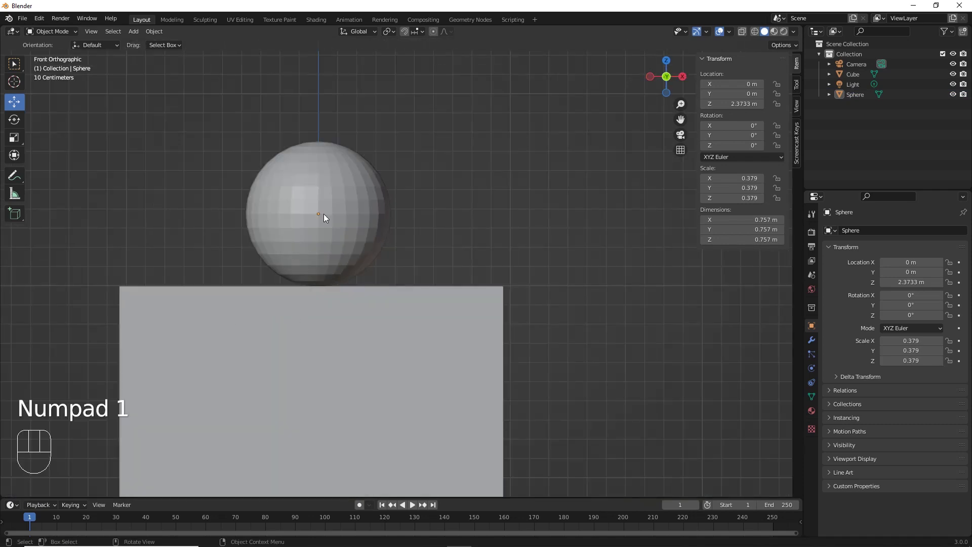
{"action": "middle_click_drag", "start_coordinate": [323, 213], "coordinate": [438, 247], "text": "shift"}
{"action": "left_click", "coordinate": [399, 236]}
{"action": "left_click", "coordinate": [247, 193]}
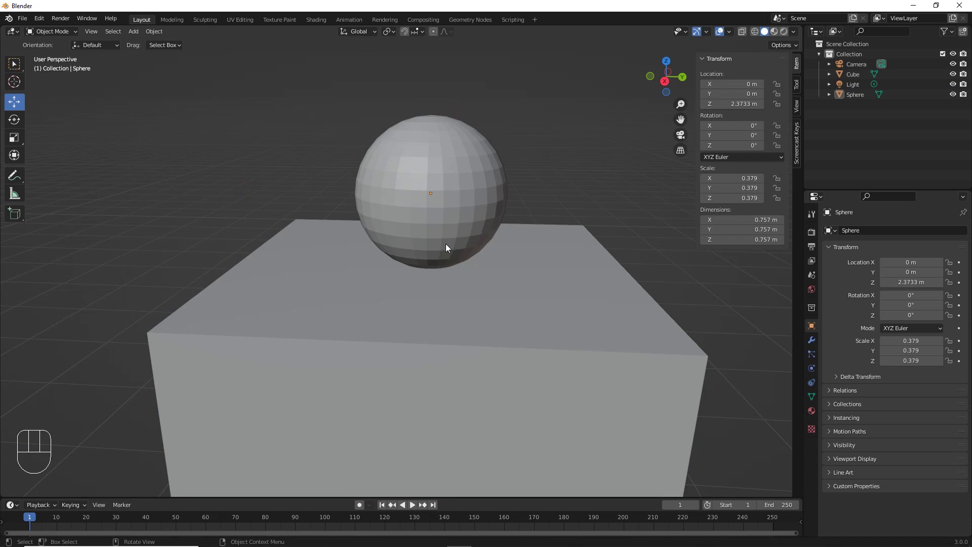
Slide the sphere across the cube's top face to about X 0.22 m and Y -0.26 m, and deselect it.
{"action": "middle_click_drag", "start_coordinate": [446, 244], "coordinate": [425, 228]}
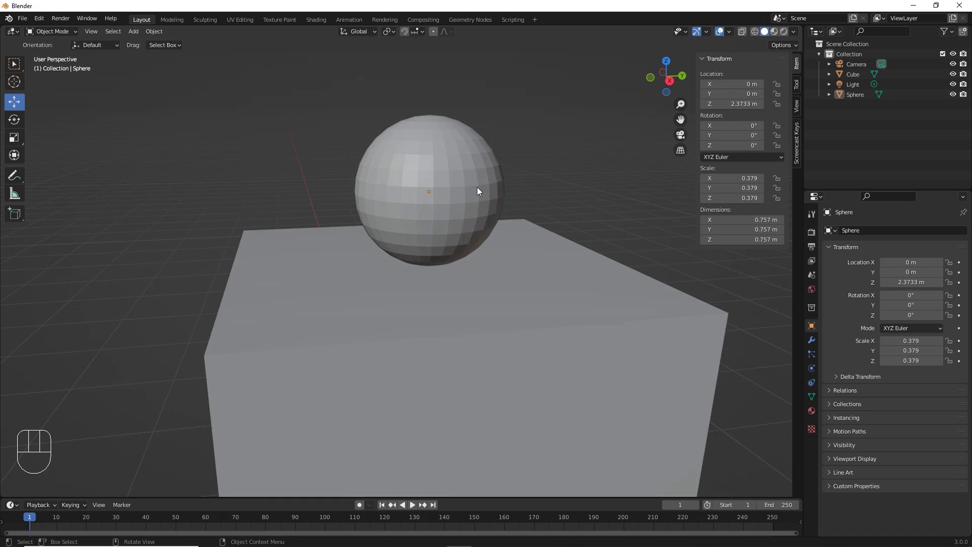
{"action": "left_click", "coordinate": [432, 187]}
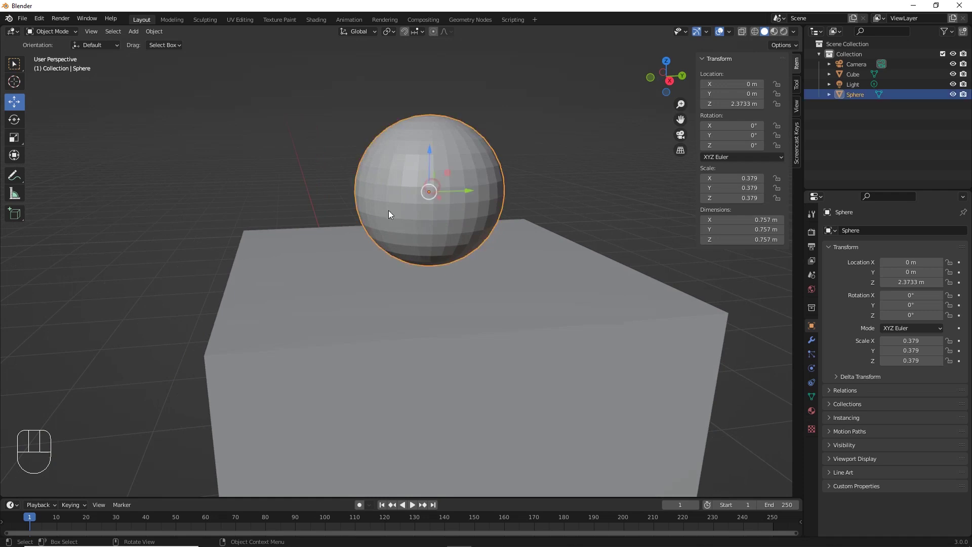
{"action": "middle_click_drag", "start_coordinate": [388, 211], "coordinate": [503, 262]}
{"action": "scroll", "coordinate": [504, 262], "scroll_direction": "down", "scroll_amount": 3}
{"action": "key", "text": "x"}
{"action": "left_click", "coordinate": [417, 242]}
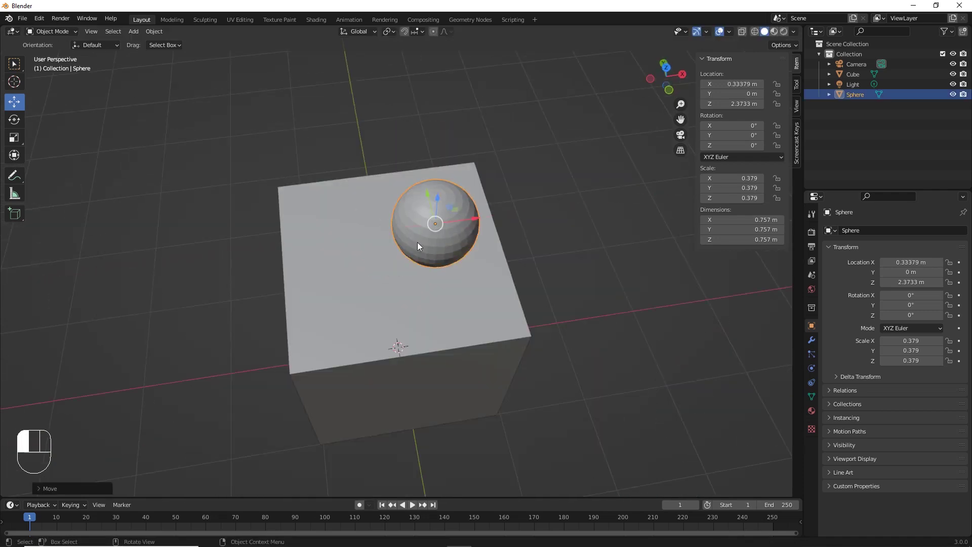
{"action": "middle_click_drag", "start_coordinate": [417, 242], "coordinate": [396, 205]}
{"action": "left_click_drag", "start_coordinate": [407, 214], "coordinate": [391, 227]}
{"action": "middle_click_drag", "start_coordinate": [391, 226], "coordinate": [243, 172]}
{"action": "left_click", "coordinate": [188, 163]}
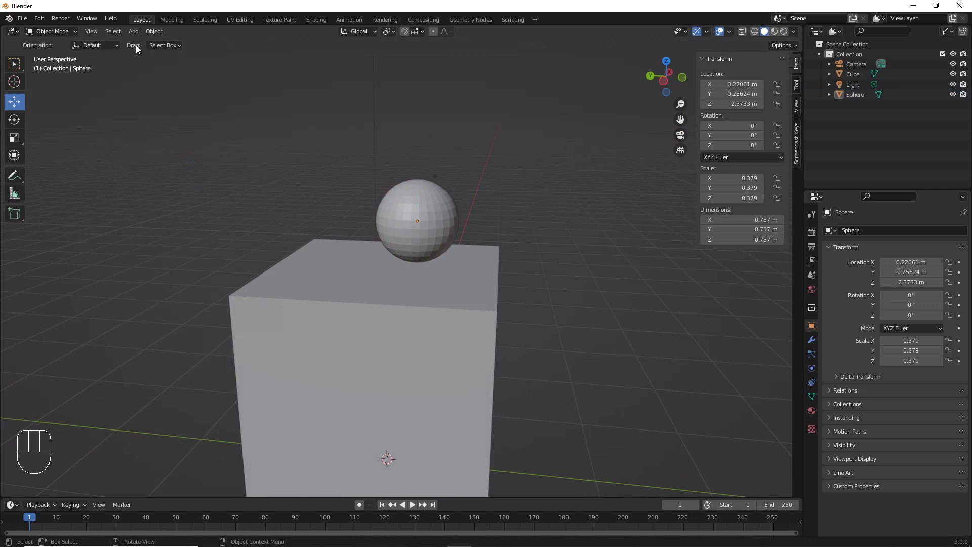
Add an ico sphere mesh at the 3D cursor, inside the base of the cube.
{"action": "left_click", "coordinate": [133, 31]}
{"action": "mouse_move", "coordinate": [157, 46]}
{"action": "key", "text": "shift+a"}
{"action": "mouse_move", "coordinate": [299, 209]}
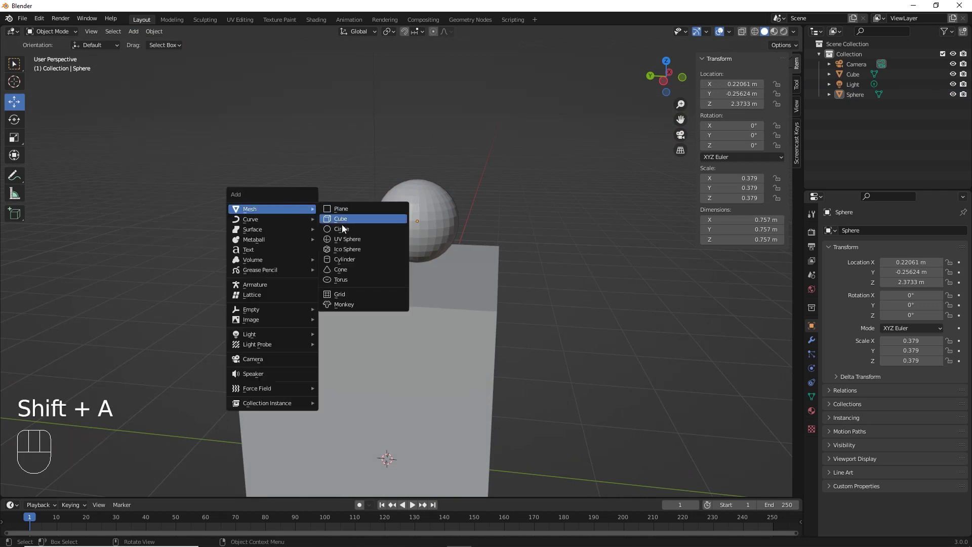
{"action": "left_click", "coordinate": [358, 251]}
{"action": "middle_click_drag", "start_coordinate": [363, 278], "coordinate": [366, 321]}
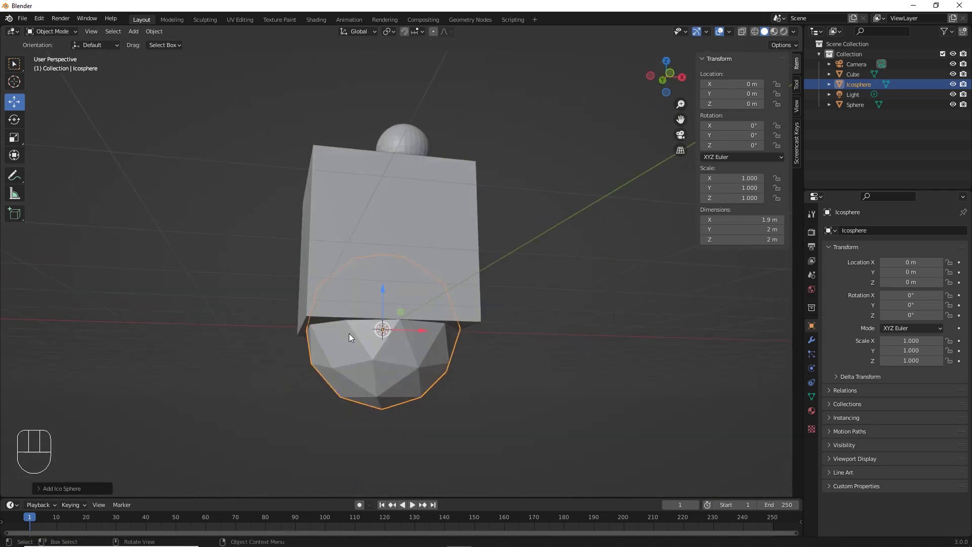
Set the new ico sphere's subdivisions to 3.
{"action": "left_click", "coordinate": [38, 489]}
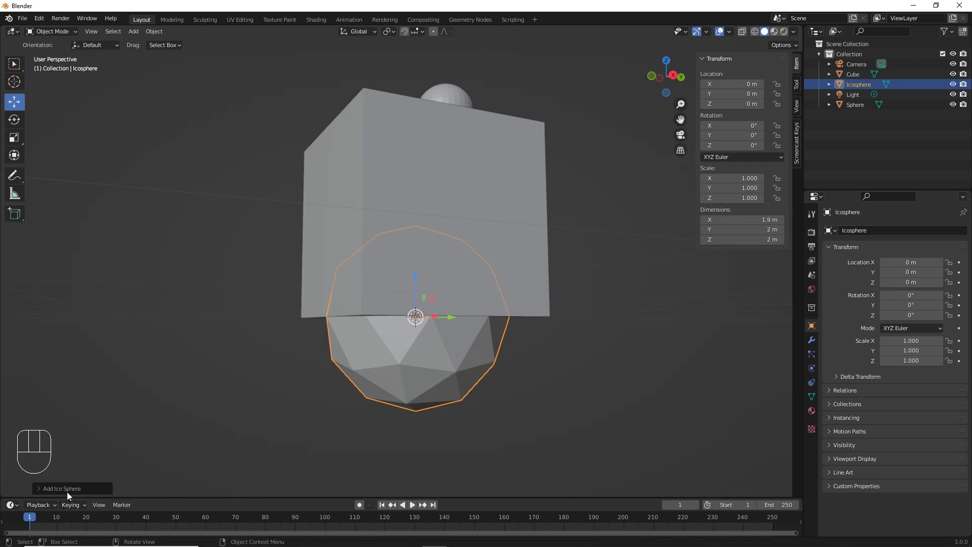
{"action": "left_click", "coordinate": [40, 489]}
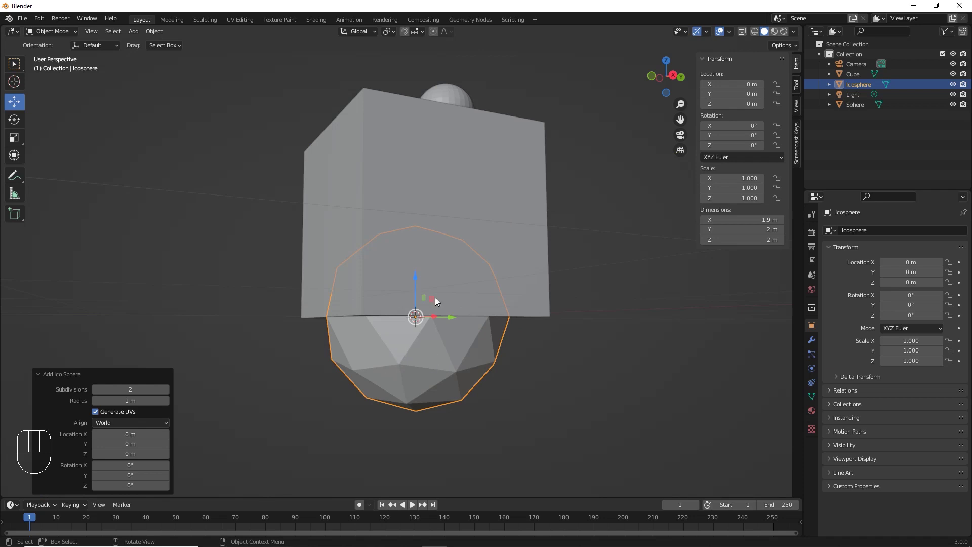
{"action": "left_click", "coordinate": [167, 390]}
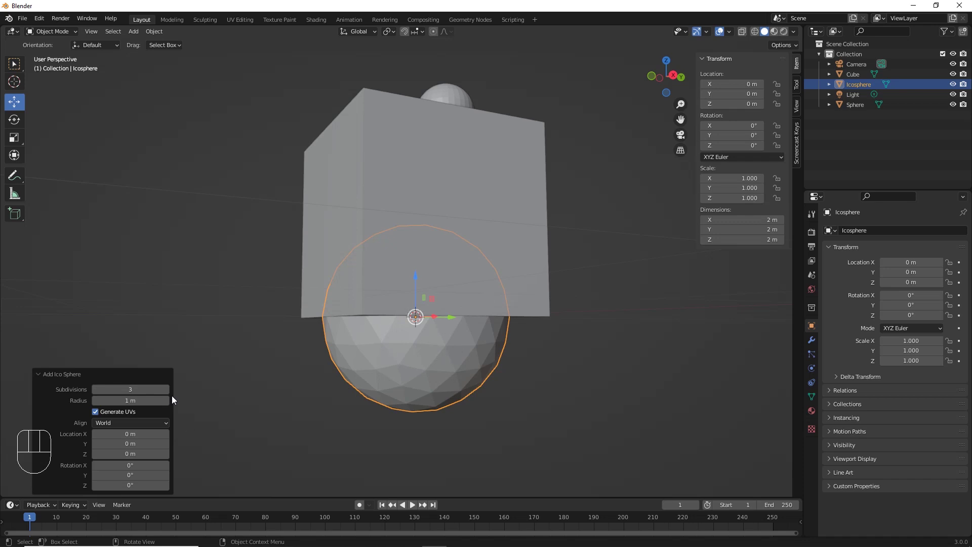
Raise the ico sphere along Z to about 2.98 m and move it along X to about -1.98 m, clear of the cube.
{"action": "middle_click_drag", "start_coordinate": [390, 397], "coordinate": [378, 302]}
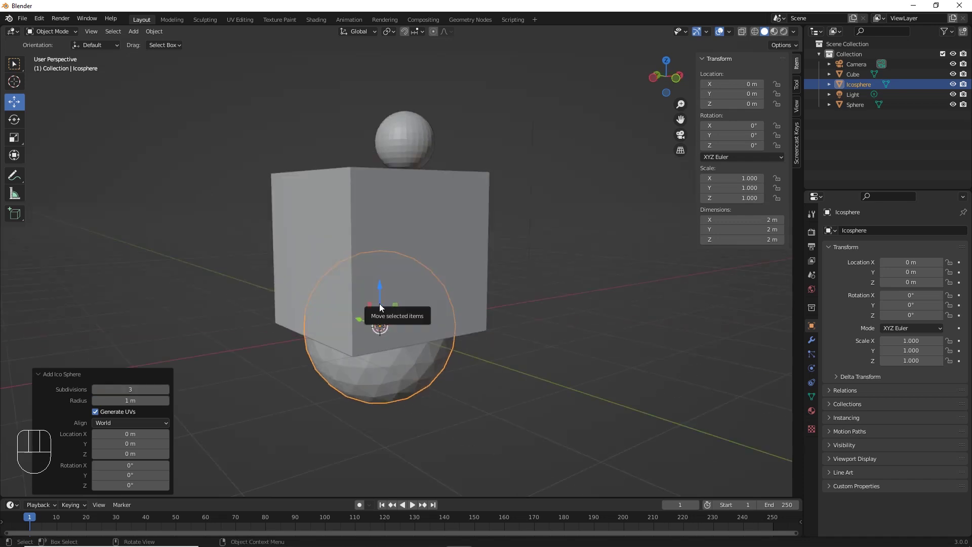
{"action": "left_click_drag", "start_coordinate": [379, 303], "coordinate": [363, 71]}
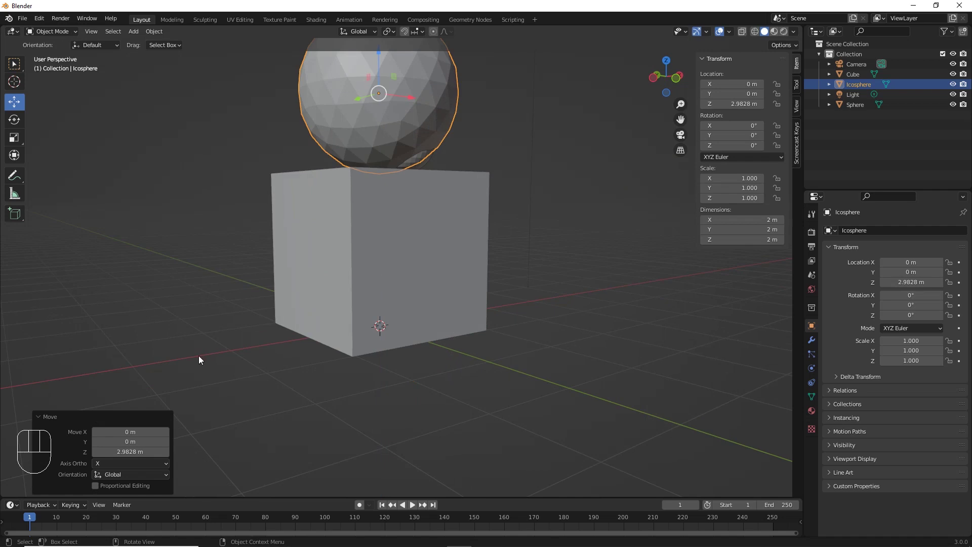
{"action": "middle_click_drag", "start_coordinate": [378, 272], "coordinate": [398, 147]}
{"action": "left_click_drag", "start_coordinate": [423, 150], "coordinate": [309, 151]}
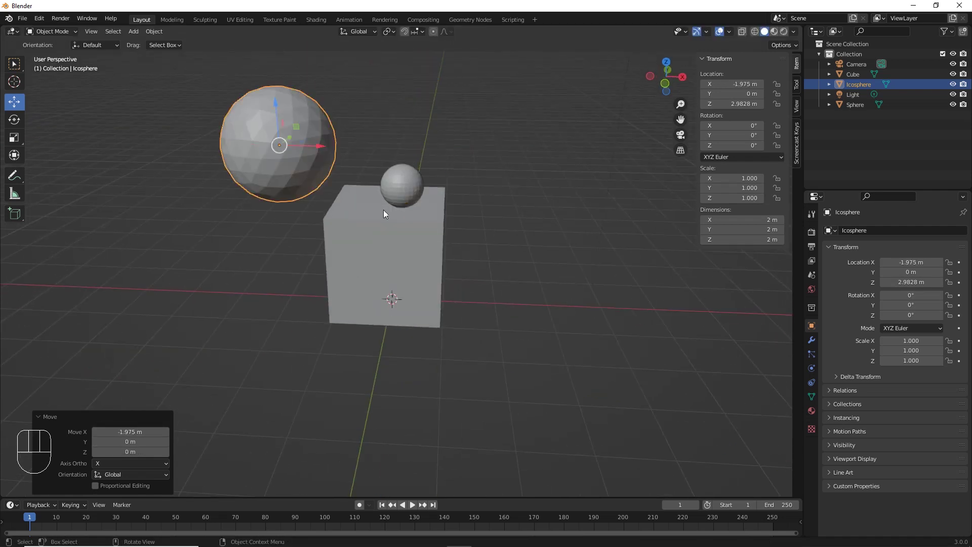
Add a second UV sphere at the 3D cursor, keeping its default size.
{"action": "left_click", "coordinate": [402, 193]}
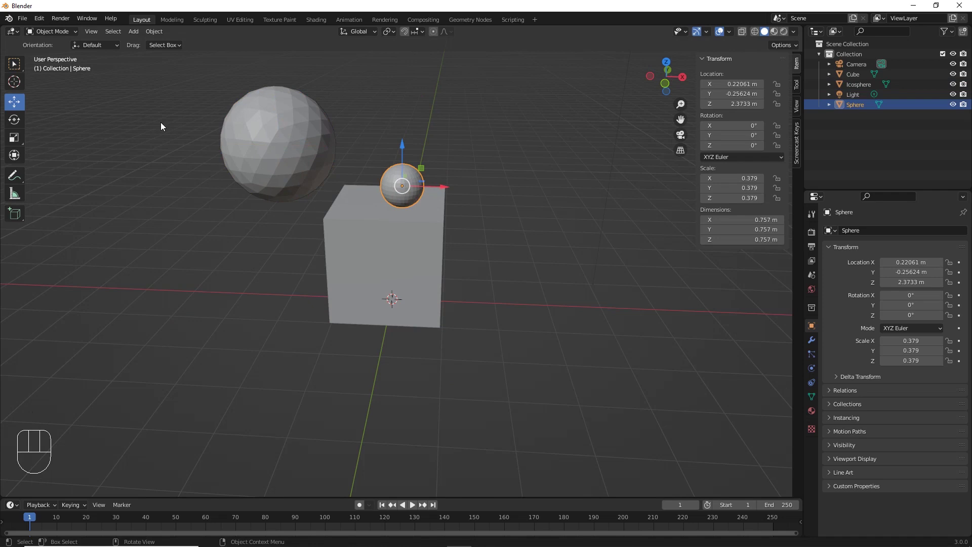
{"action": "left_click", "coordinate": [134, 33]}
{"action": "mouse_move", "coordinate": [139, 44]}
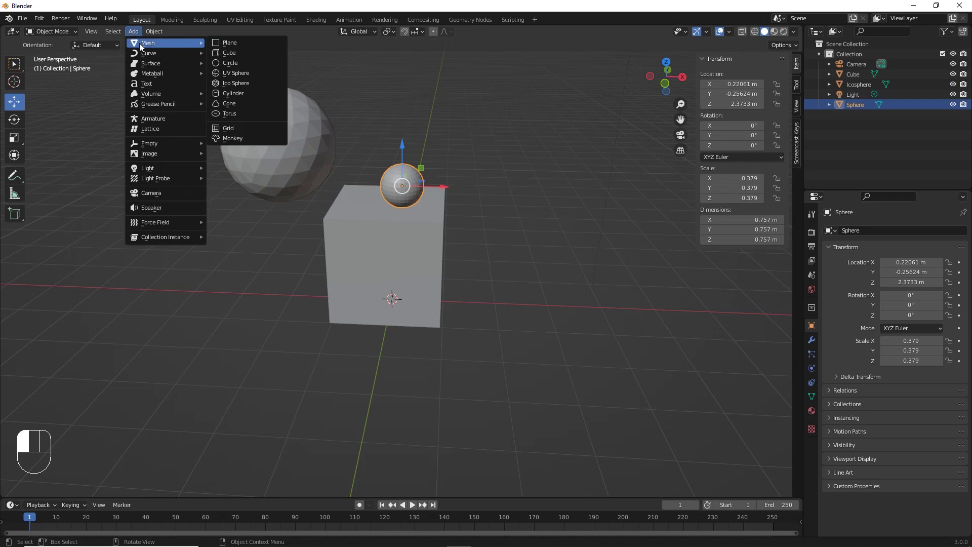
{"action": "left_click", "coordinate": [235, 75]}
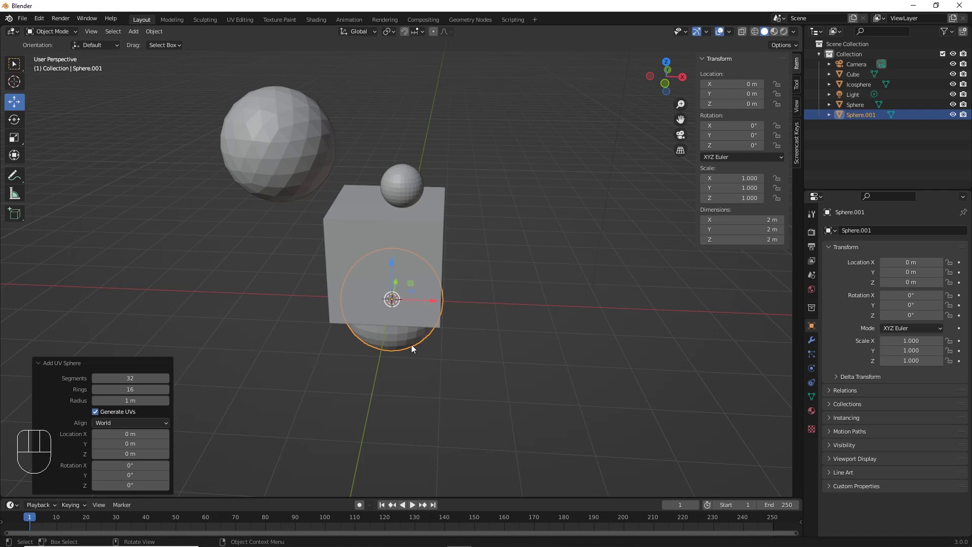
{"action": "middle_click_drag", "start_coordinate": [412, 345], "coordinate": [257, 389]}
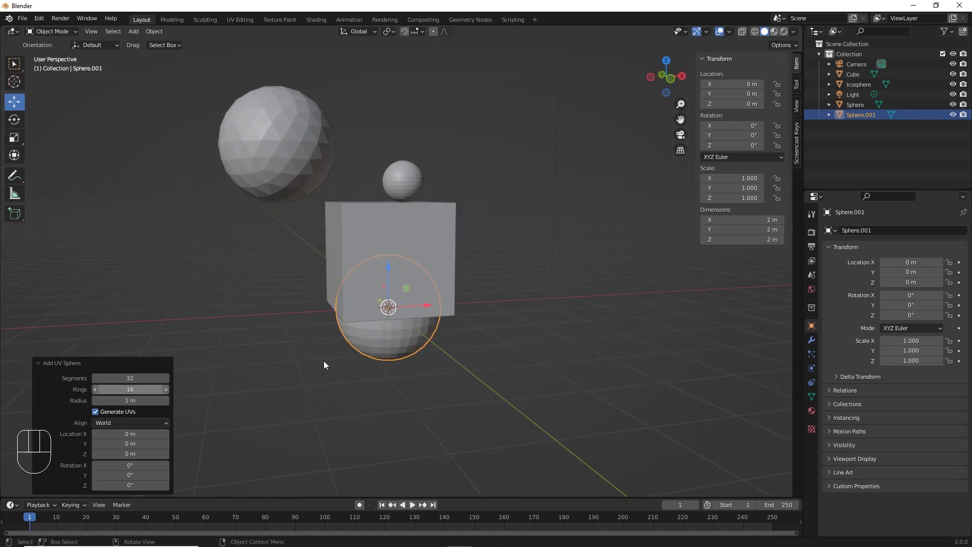
{"action": "scroll", "coordinate": [357, 344], "scroll_direction": "up", "scroll_amount": 5}
{"action": "middle_click_drag", "start_coordinate": [352, 336], "coordinate": [344, 338]}
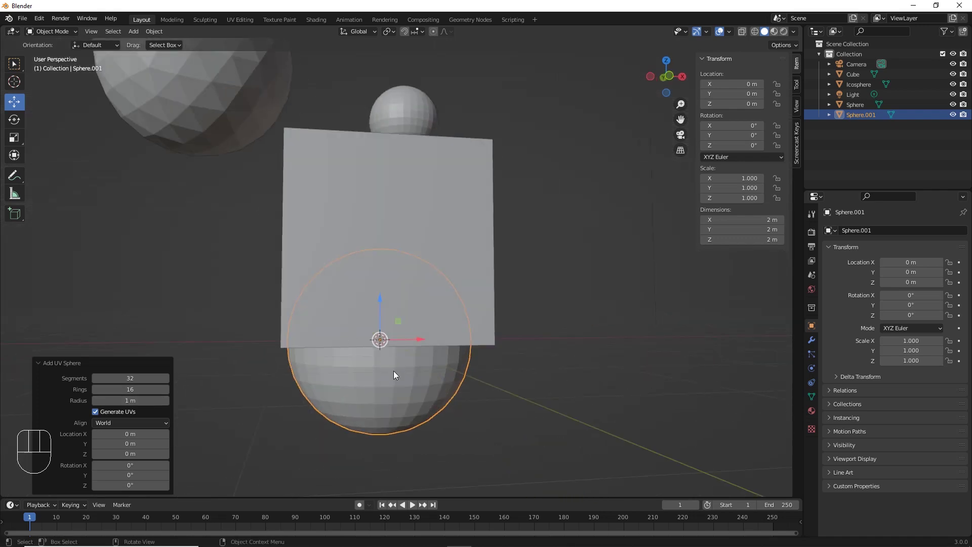
Reduce the second UV sphere to 10 segments and 7 rings.
{"action": "left_click", "coordinate": [95, 378]}
{"action": "left_click", "coordinate": [95, 378]}
{"action": "left_click", "coordinate": [95, 378]}
{"action": "left_click", "coordinate": [95, 378]}
{"action": "left_click", "coordinate": [95, 379]}
{"action": "left_click", "coordinate": [95, 378]}
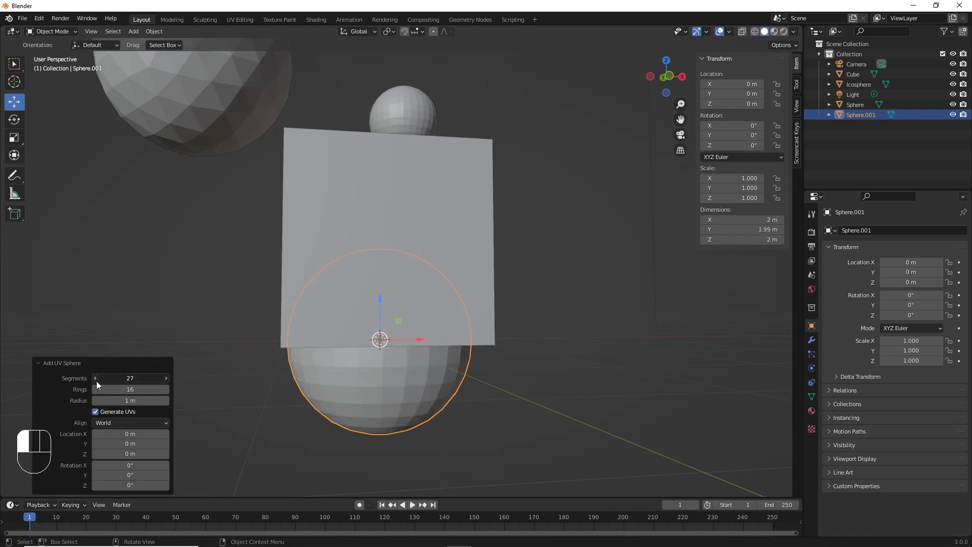
{"action": "left_click", "coordinate": [95, 378]}
{"action": "left_click", "coordinate": [95, 378]}
{"action": "left_click", "coordinate": [95, 378]}
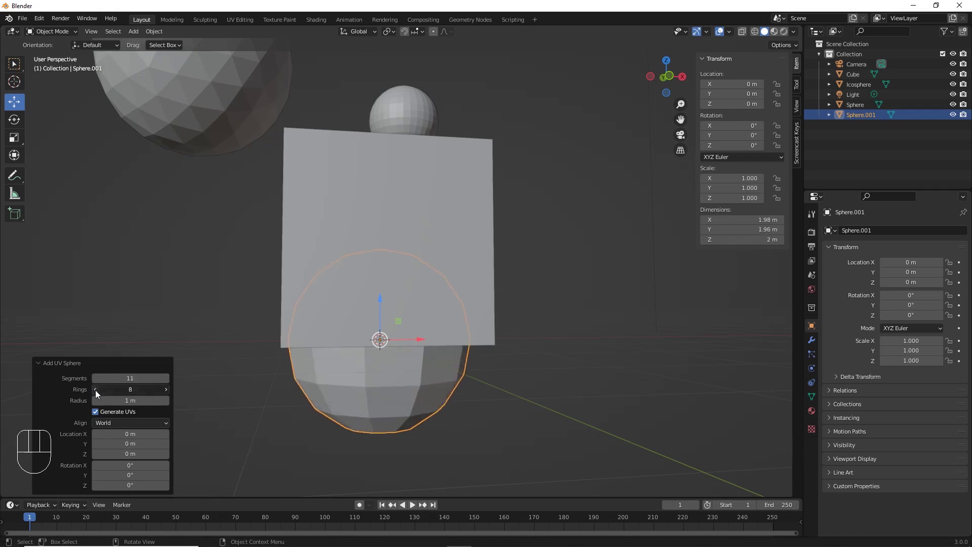
{"action": "left_click", "coordinate": [95, 390]}
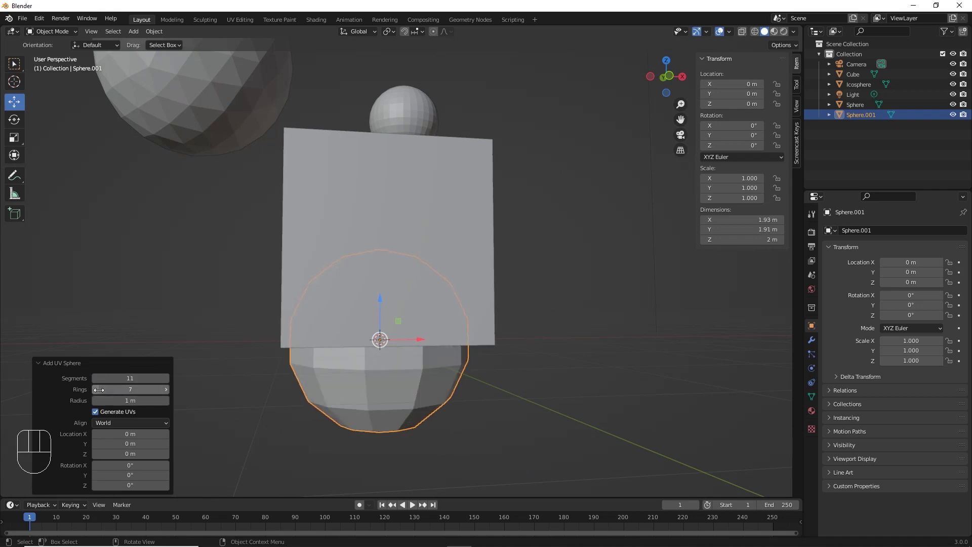
{"action": "left_click", "coordinate": [95, 379]}
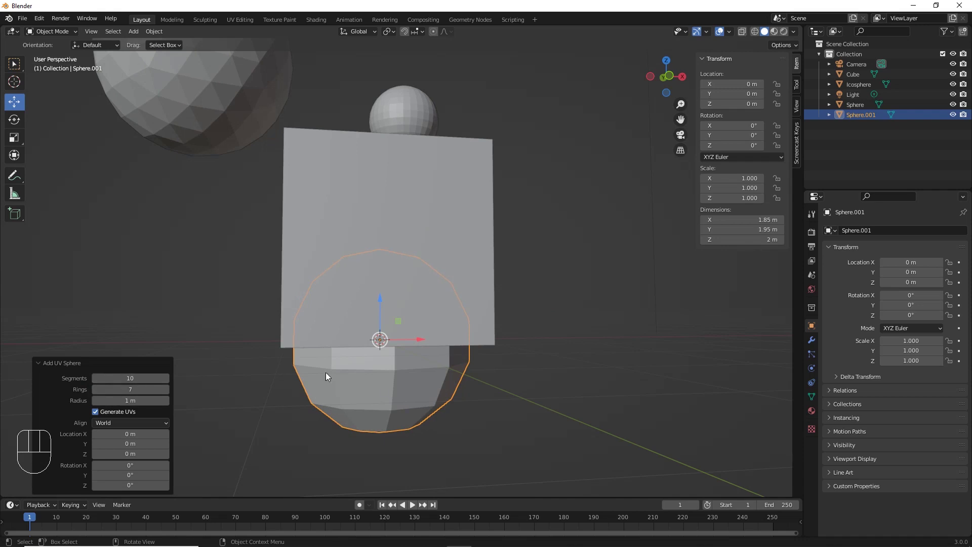
{"action": "middle_click_drag", "start_coordinate": [389, 383], "coordinate": [365, 367]}
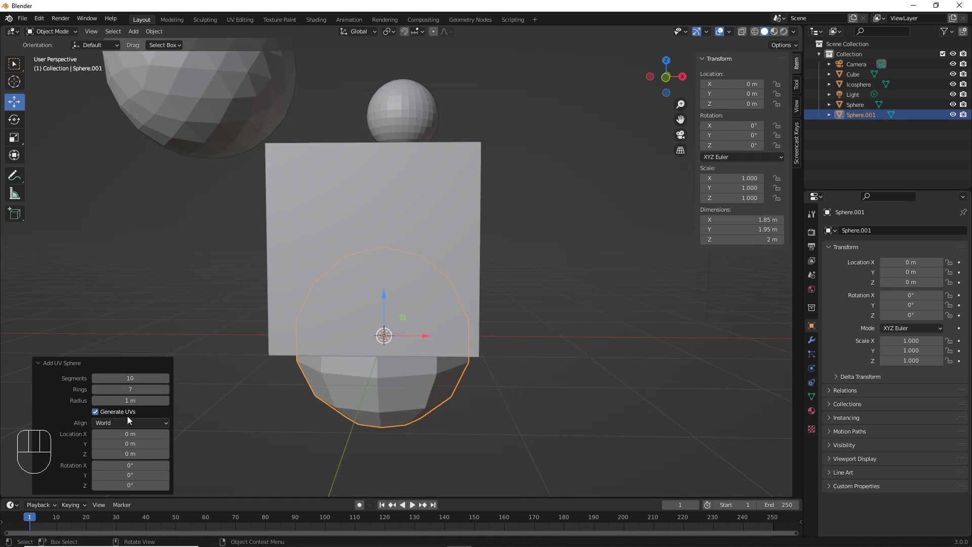
Move the low-poly UV sphere along X to about 2.73 m, beside the cube, and leave it selected.
{"action": "left_click_drag", "start_coordinate": [418, 336], "coordinate": [669, 364]}
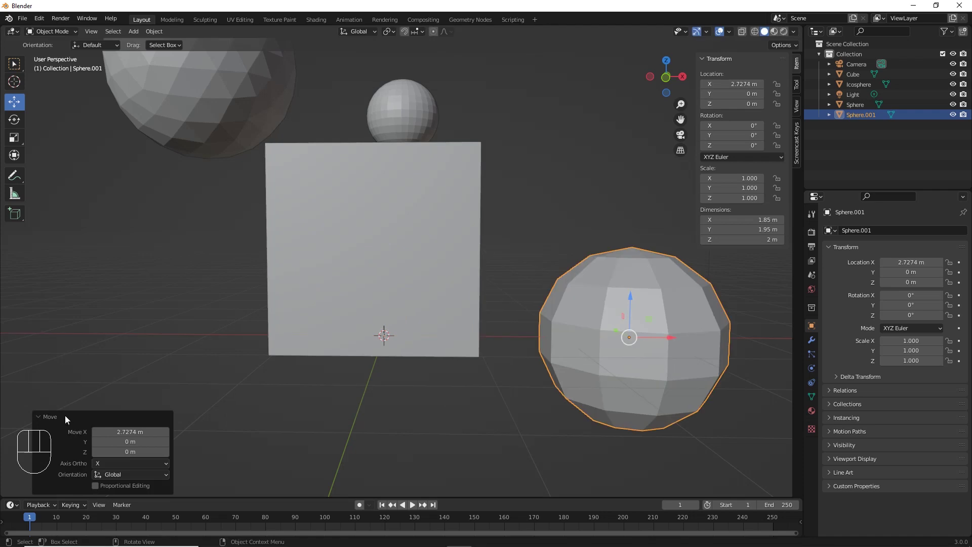
{"action": "left_click", "coordinate": [40, 417]}
{"action": "left_click", "coordinate": [41, 421]}
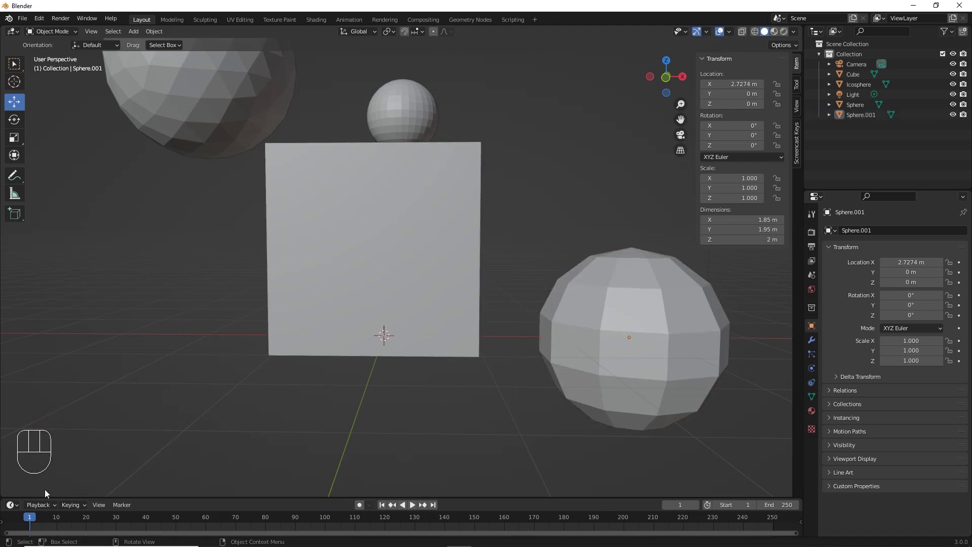
{"action": "left_click", "coordinate": [610, 334]}
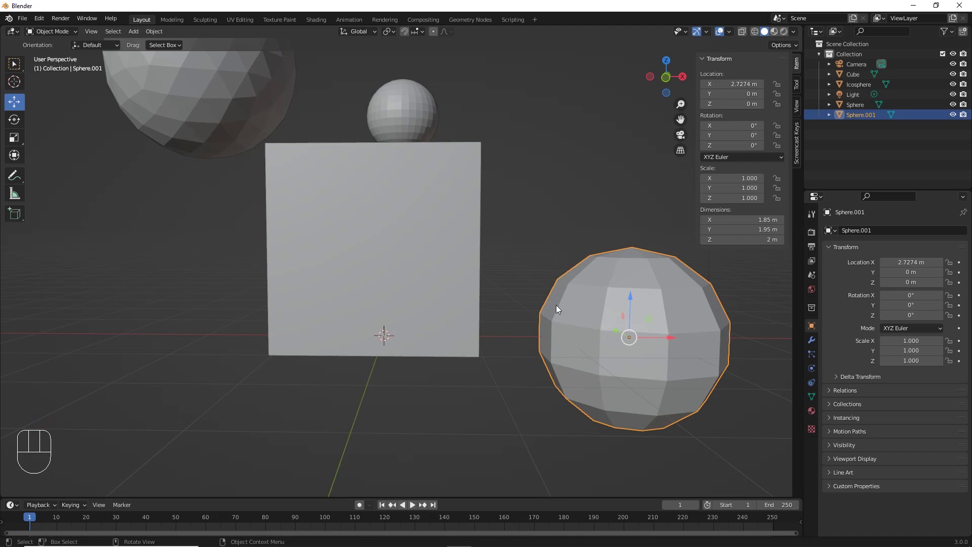
Add a cylinder mesh at the 3D cursor.
{"action": "middle_click_drag", "start_coordinate": [402, 276], "coordinate": [133, 62]}
{"action": "left_click", "coordinate": [133, 32]}
{"action": "mouse_move", "coordinate": [138, 42]}
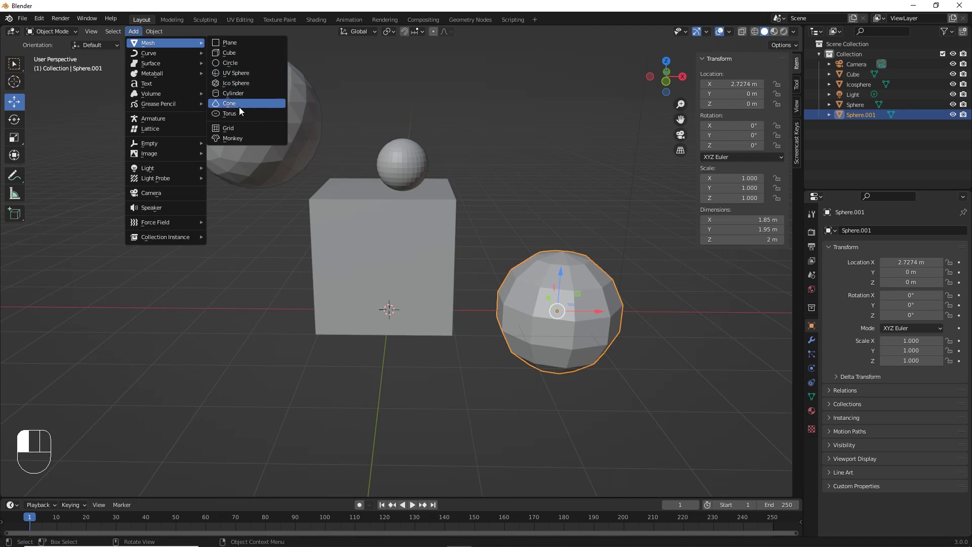
{"action": "left_click", "coordinate": [233, 93]}
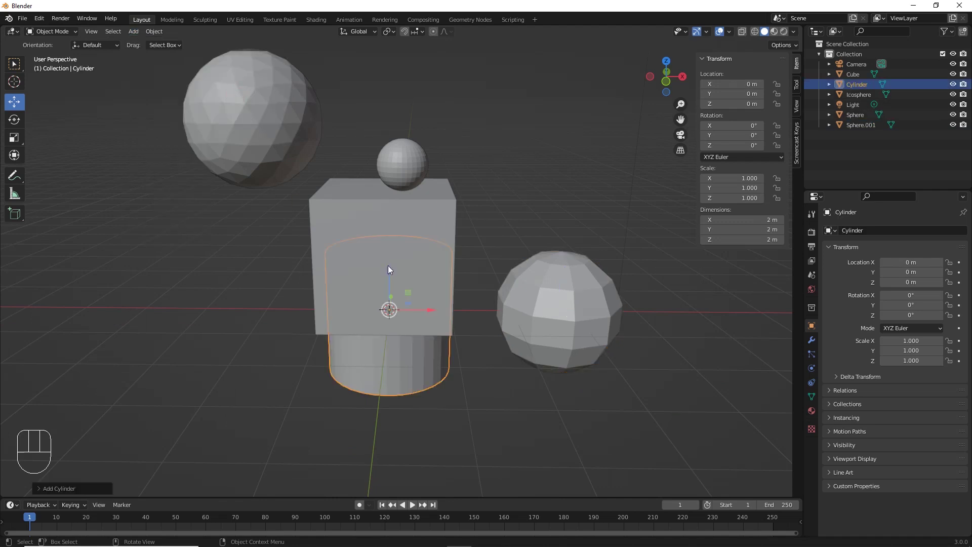
Set the new cylinder's vertex count to 20.
{"action": "left_click", "coordinate": [48, 488]}
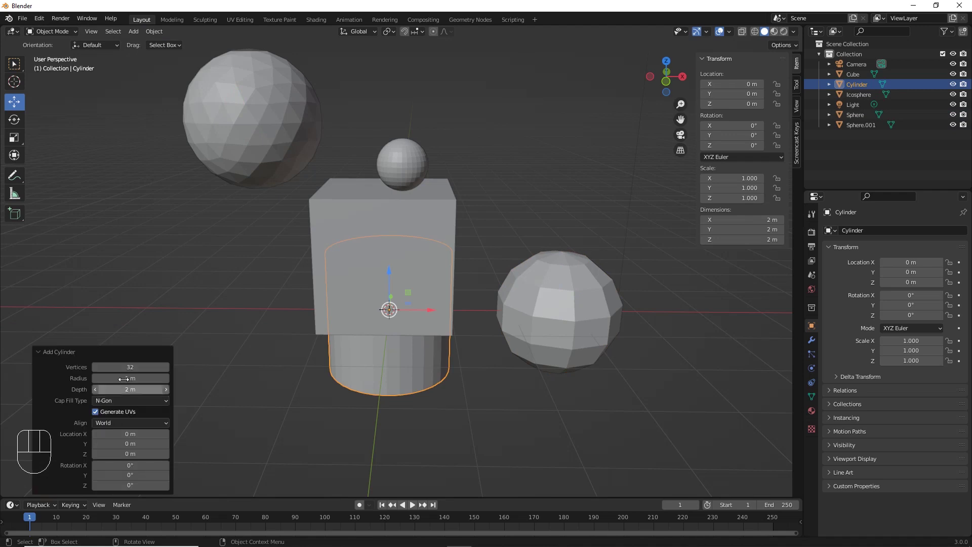
{"action": "left_click", "coordinate": [96, 368]}
{"action": "left_click", "coordinate": [95, 368]}
{"action": "left_click", "coordinate": [95, 368]}
{"action": "left_click", "coordinate": [96, 368]}
{"action": "left_click", "coordinate": [96, 368]}
{"action": "left_click", "coordinate": [96, 368]}
{"action": "left_click", "coordinate": [96, 368]}
{"action": "left_click", "coordinate": [96, 368]}
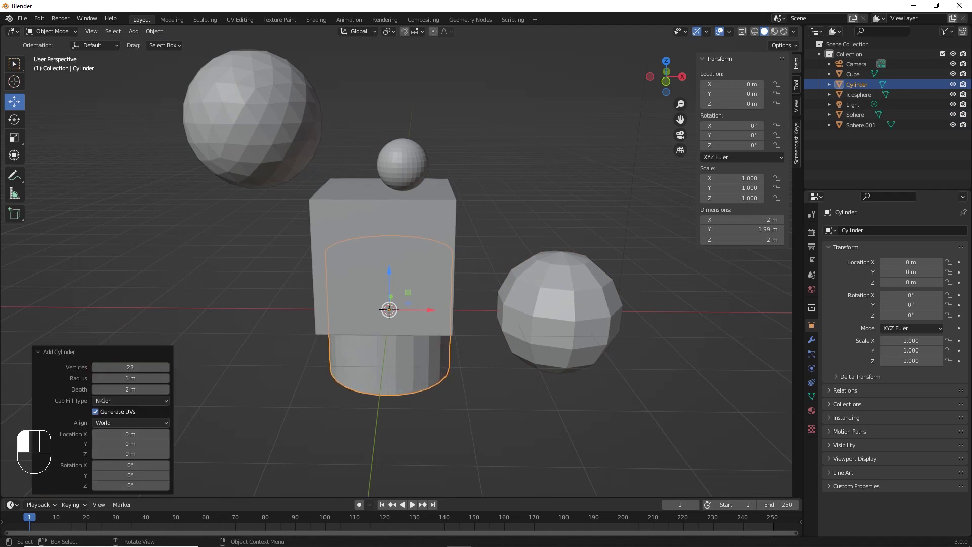
{"action": "left_click", "coordinate": [96, 367]}
{"action": "left_click", "coordinate": [96, 368]}
{"action": "left_click", "coordinate": [95, 368]}
{"action": "left_click", "coordinate": [96, 368]}
{"action": "left_click", "coordinate": [96, 367]}
{"action": "left_click", "coordinate": [95, 368]}
{"action": "left_click", "coordinate": [95, 368]}
{"action": "left_click", "coordinate": [168, 368]}
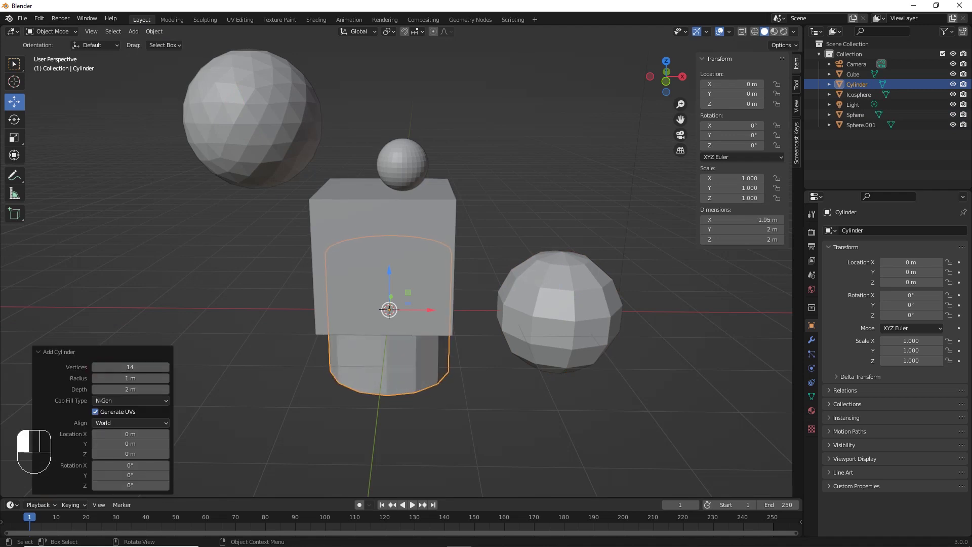
{"action": "left_click", "coordinate": [168, 368]}
{"action": "left_click", "coordinate": [168, 368]}
{"action": "left_click", "coordinate": [168, 369]}
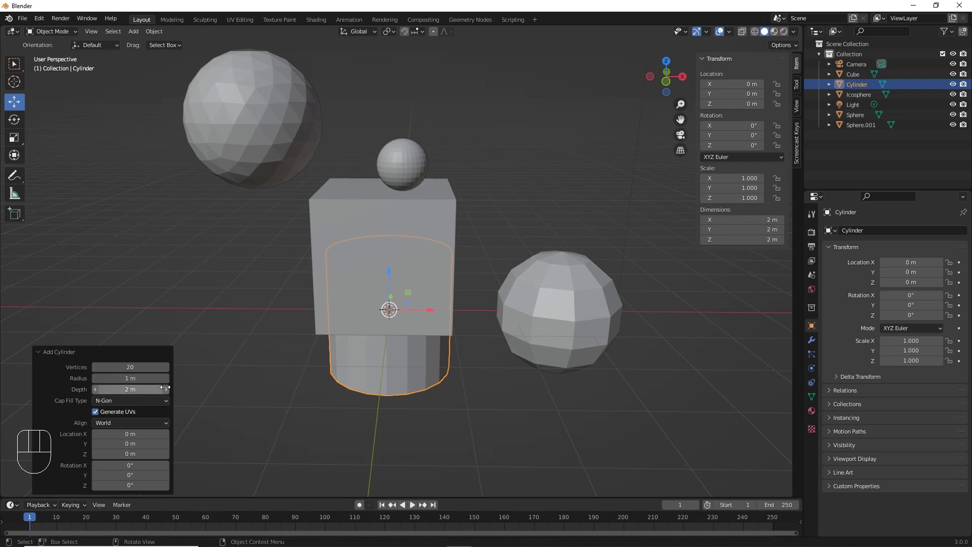
Raise the cylinder along Z to about 3.04 m and move it along X to about 1.94 m.
{"action": "left_click", "coordinate": [303, 373]}
{"action": "left_click", "coordinate": [406, 360]}
{"action": "middle_click_drag", "start_coordinate": [405, 361], "coordinate": [432, 314]}
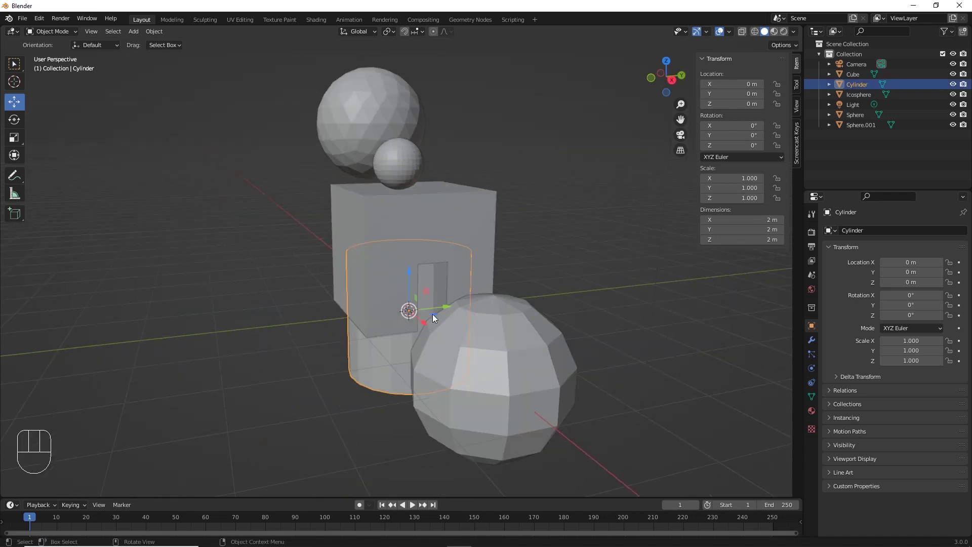
{"action": "left_click_drag", "start_coordinate": [408, 280], "coordinate": [415, 95]}
{"action": "middle_click_drag", "start_coordinate": [384, 122], "coordinate": [457, 279]}
{"action": "left_click_drag", "start_coordinate": [454, 250], "coordinate": [575, 269]}
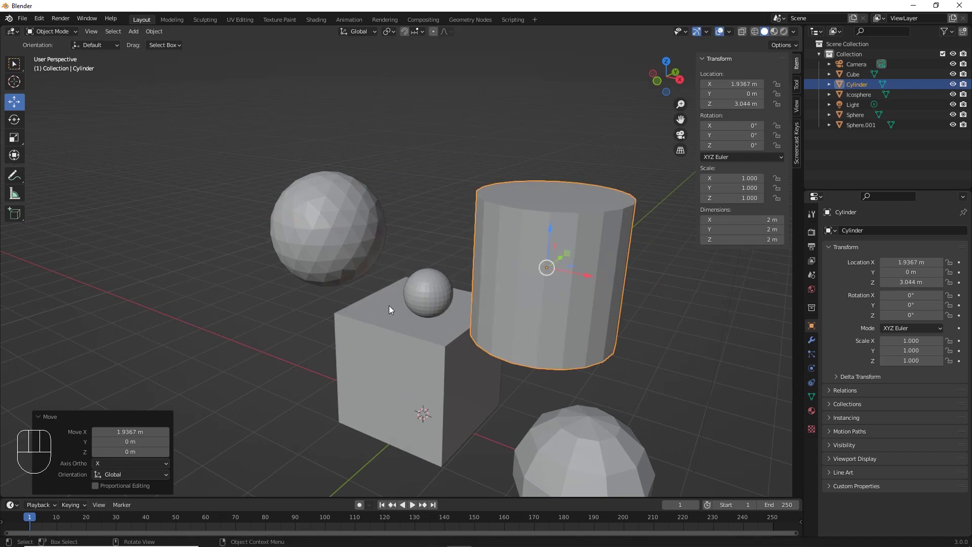
Delete the cylinder, the ico sphere and the low-poly UV sphere, keeping the cube and its small sphere.
{"action": "middle_click_drag", "start_coordinate": [389, 306], "coordinate": [420, 312]}
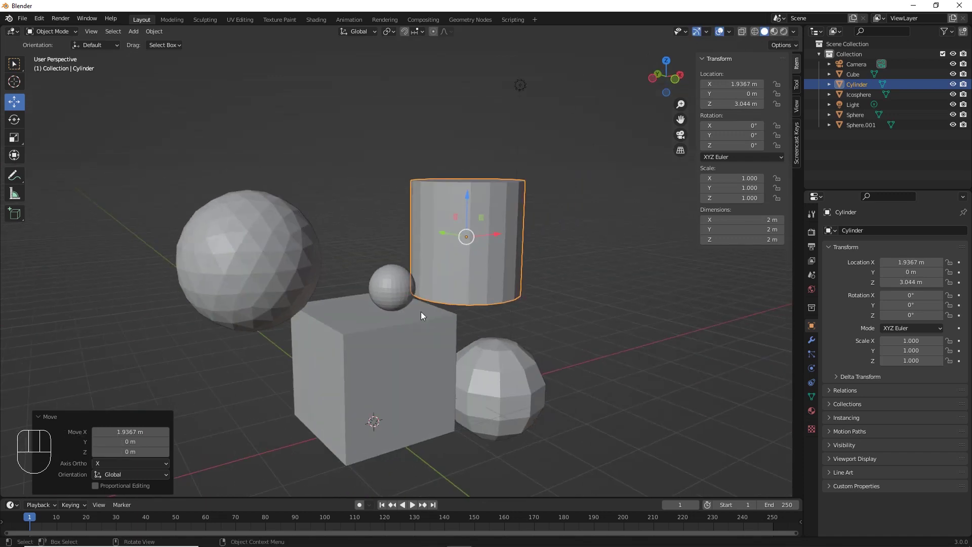
{"action": "key", "text": "Delete"}
{"action": "key", "text": "Delete"}
{"action": "key", "text": "Delete"}
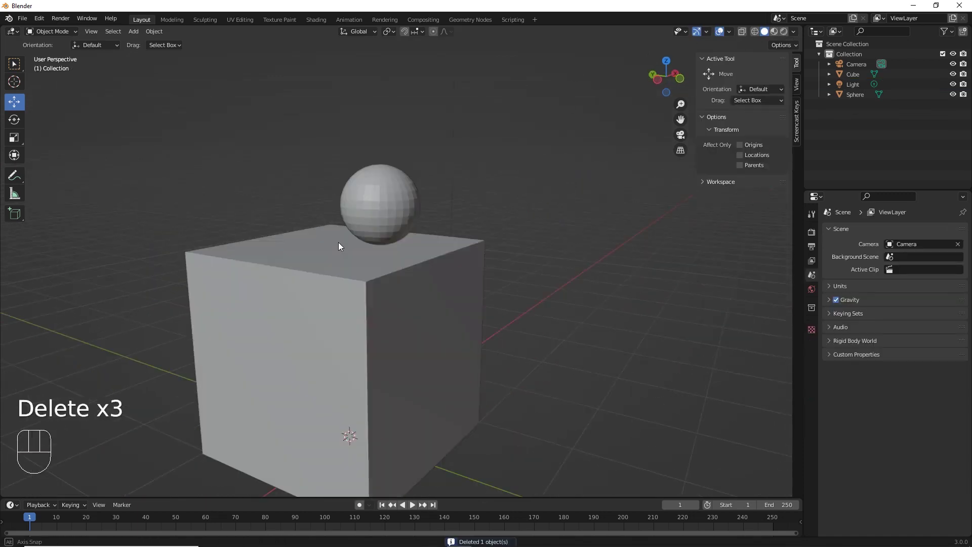
Add an ico sphere, scale it to about 0.198 and place it on the cube's top at about Y 0.41 m, Z 2.17 m.
{"action": "left_click", "coordinate": [133, 31]}
{"action": "mouse_move", "coordinate": [152, 43]}
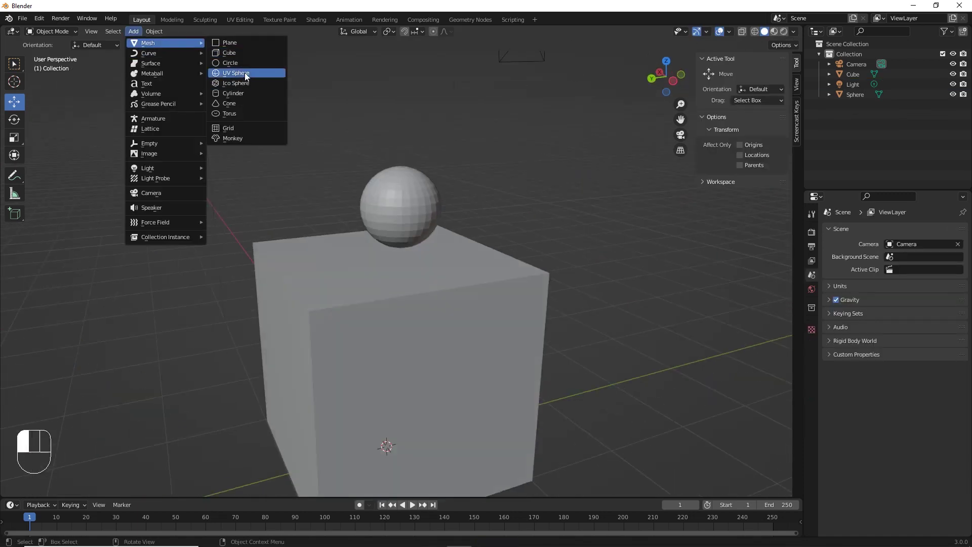
{"action": "left_click", "coordinate": [236, 83]}
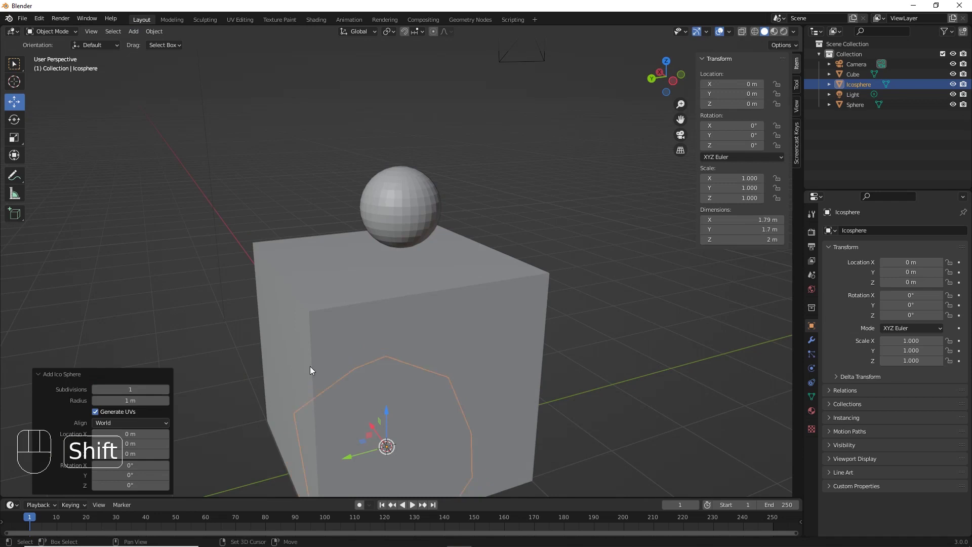
{"action": "left_click_drag", "start_coordinate": [387, 409], "coordinate": [369, 262]}
{"action": "key", "text": "s"}
{"action": "left_click", "coordinate": [317, 202]}
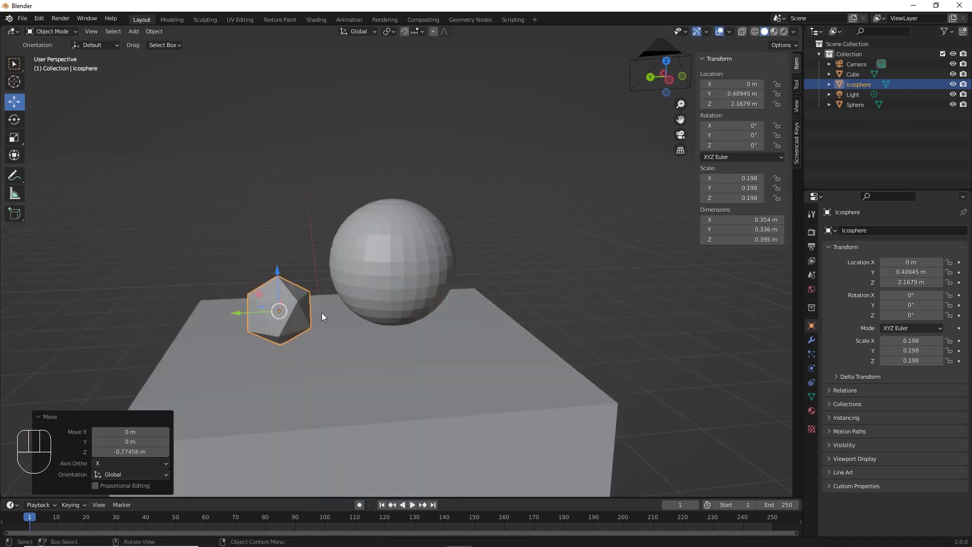
Add a 20-vertex cylinder, scale it to about 0.286 and place it on the cube's top at about X -0.44 m, Z 2.30 m.
{"action": "left_click", "coordinate": [134, 31]}
{"action": "left_click", "coordinate": [236, 94]}
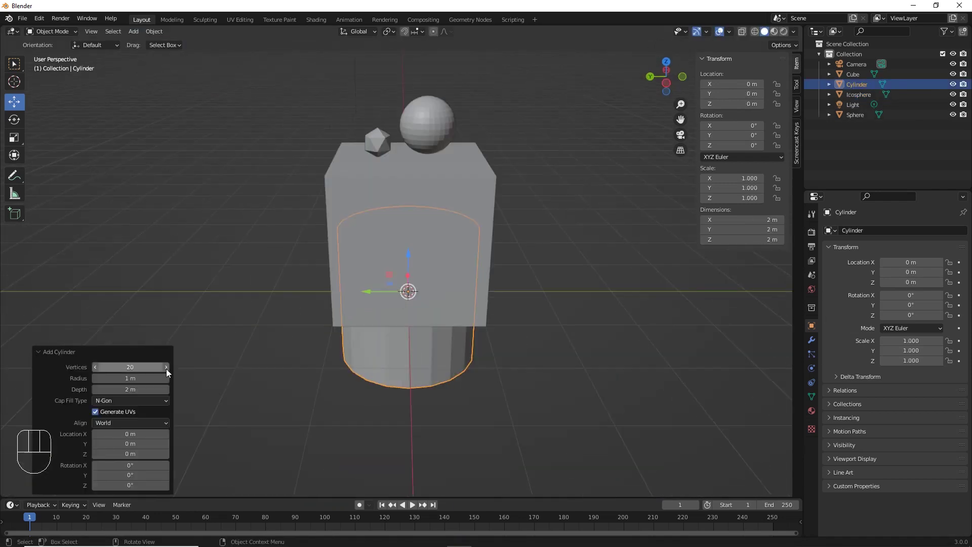
{"action": "key", "text": "s"}
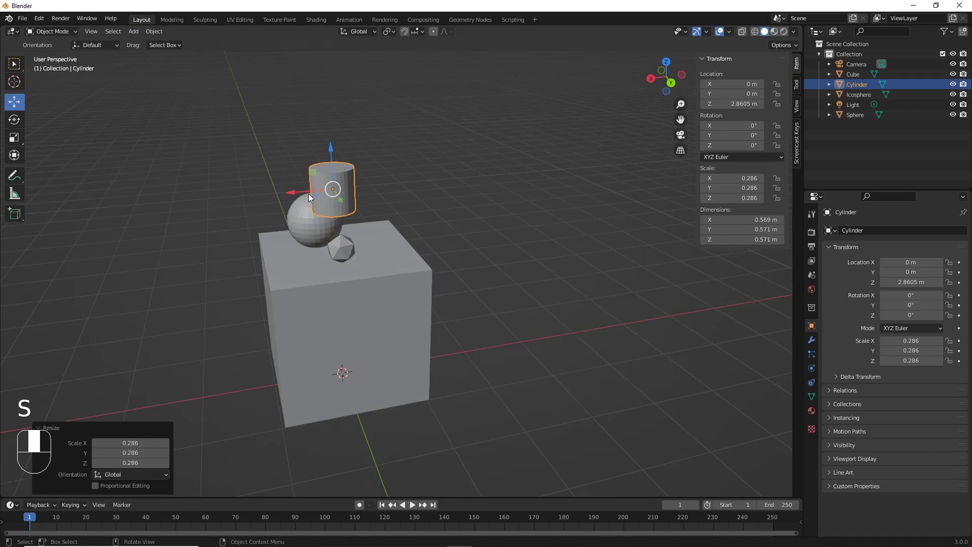
{"action": "scroll", "coordinate": [381, 219], "scroll_direction": "up", "scroll_amount": 3}
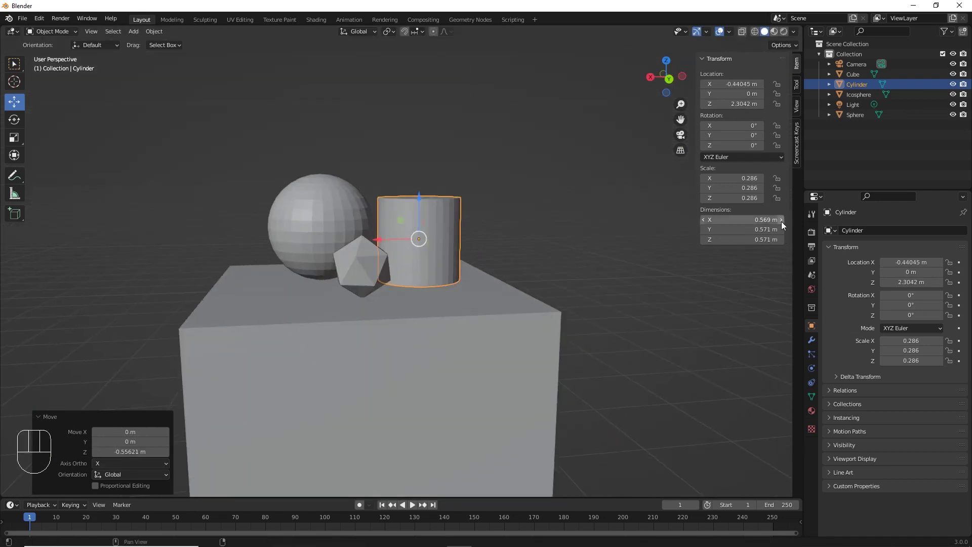
Increase the cylinder's Z dimension to about 0.871 m and adjust its height so its base rests on the cube's top.
{"action": "key", "text": "ctrl+z"}
{"action": "left_click", "coordinate": [781, 240]}
{"action": "left_click", "coordinate": [781, 239]}
{"action": "left_click", "coordinate": [782, 239]}
{"action": "left_click_drag", "start_coordinate": [419, 198], "coordinate": [420, 176]}
{"action": "left_click", "coordinate": [650, 77]}
{"action": "scroll", "coordinate": [301, 208], "scroll_direction": "up", "scroll_amount": 3}
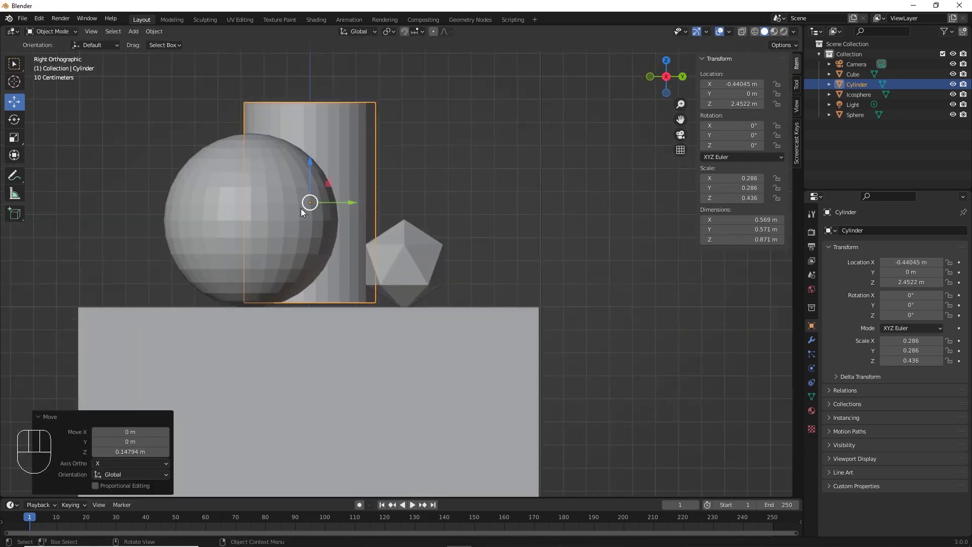
{"action": "left_click_drag", "start_coordinate": [294, 161], "coordinate": [294, 168]}
Scale the UV sphere to about 0.333, lower it onto the cube and move it along X to about 0.18 m.
{"action": "middle_click_drag", "start_coordinate": [423, 205], "coordinate": [400, 217]}
{"action": "left_click", "coordinate": [351, 208]}
{"action": "key", "text": "s"}
{"action": "left_click", "coordinate": [358, 216]}
{"action": "left_click", "coordinate": [678, 79]}
{"action": "left_click_drag", "start_coordinate": [278, 181], "coordinate": [279, 195]}
{"action": "left_click_drag", "start_coordinate": [244, 224], "coordinate": [254, 225]}
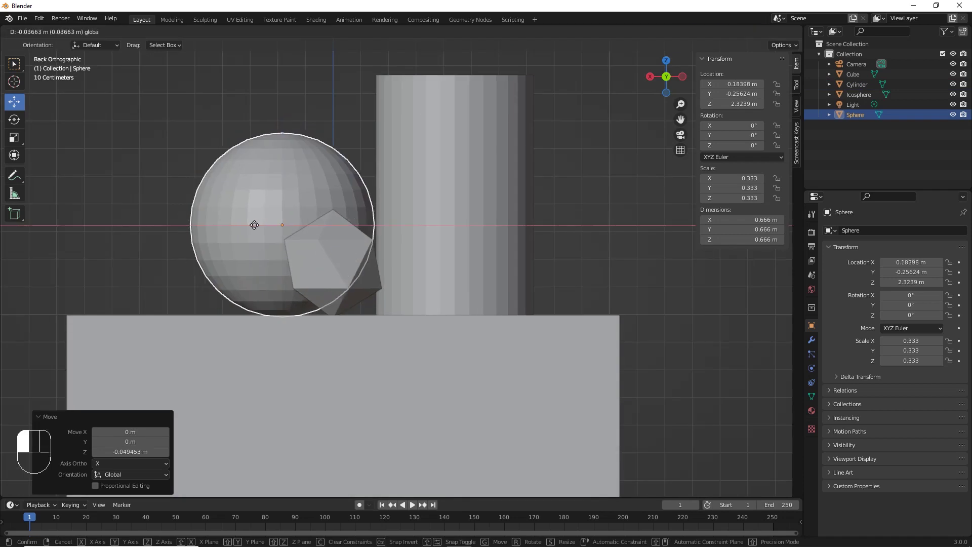
Move the ico sphere along X to a free spot in front of the UV sphere.
{"action": "left_click", "coordinate": [445, 143]}
{"action": "left_click", "coordinate": [340, 260]}
{"action": "middle_click_drag", "start_coordinate": [340, 259], "coordinate": [366, 306]}
{"action": "left_click_drag", "start_coordinate": [313, 292], "coordinate": [223, 300]}
{"action": "middle_click_drag", "start_coordinate": [304, 297], "coordinate": [391, 295]}
{"action": "left_click", "coordinate": [227, 168]}
Add a second cube and move it along Y to about 1.34 m.
{"action": "key", "text": "shift+a"}
{"action": "mouse_move", "coordinate": [227, 169]}
{"action": "left_click", "coordinate": [275, 178]}
{"action": "scroll", "coordinate": [391, 295], "scroll_direction": "down", "scroll_amount": 4}
{"action": "left_click_drag", "start_coordinate": [374, 357], "coordinate": [430, 395]}
{"action": "scroll", "coordinate": [430, 395], "scroll_direction": "up", "scroll_amount": 2}
{"action": "middle_click_drag", "start_coordinate": [430, 394], "coordinate": [423, 309], "text": "shift"}
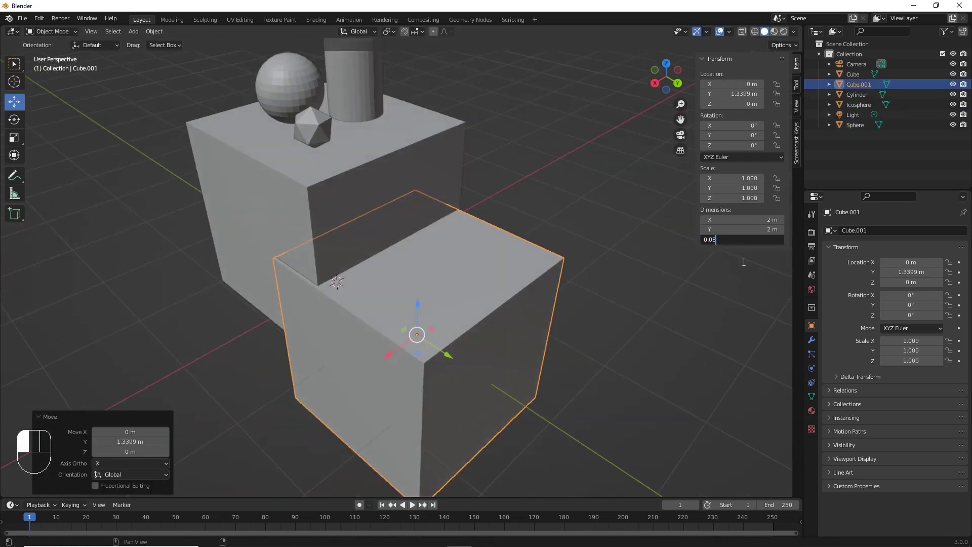
Set the new cube's X, Y and Z dimensions to 0.15 m each.
{"action": "key", "text": "Return"}
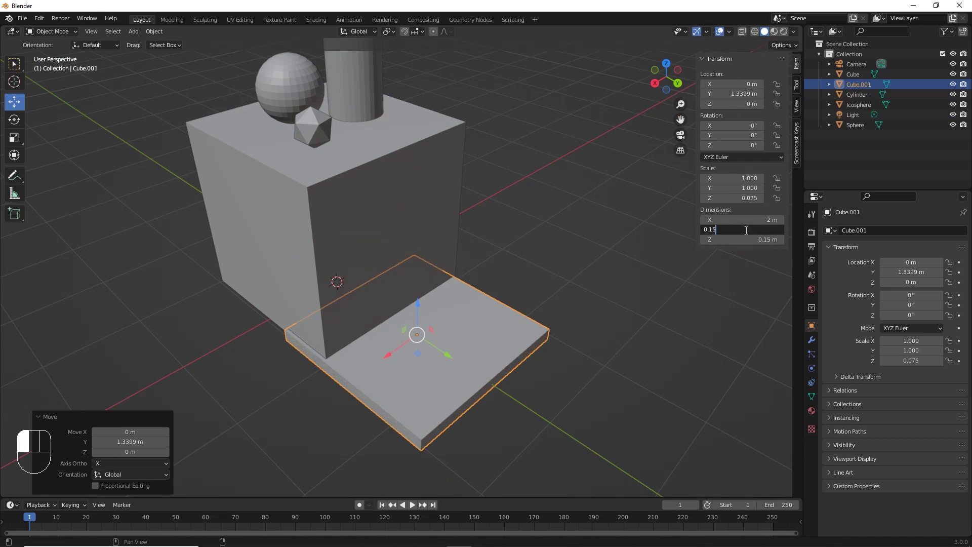
{"action": "key", "text": "Return"}
{"action": "left_click", "coordinate": [757, 219]}
{"action": "type", "text": "0.15"}
{"action": "key", "text": "Return"}
Place the small cube on the large cube's top at about Y 0.52 m, Z 2.06 m.
{"action": "middle_click_drag", "start_coordinate": [421, 332], "coordinate": [409, 299]}
{"action": "left_click_drag", "start_coordinate": [410, 286], "coordinate": [411, 86]}
{"action": "middle_click_drag", "start_coordinate": [435, 151], "coordinate": [479, 180]}
{"action": "left_click_drag", "start_coordinate": [519, 258], "coordinate": [396, 237]}
{"action": "middle_click_drag", "start_coordinate": [405, 239], "coordinate": [435, 235]}
{"action": "left_click_drag", "start_coordinate": [434, 202], "coordinate": [436, 223]}
{"action": "middle_click_drag", "start_coordinate": [438, 228], "coordinate": [430, 197]}
{"action": "left_click", "coordinate": [202, 121]}
Add a cone, move it to about Y 1.95 m, Z 2.91 m and scale it to about 0.389.
{"action": "left_click", "coordinate": [133, 31]}
{"action": "mouse_move", "coordinate": [139, 42]}
{"action": "left_click", "coordinate": [223, 109]}
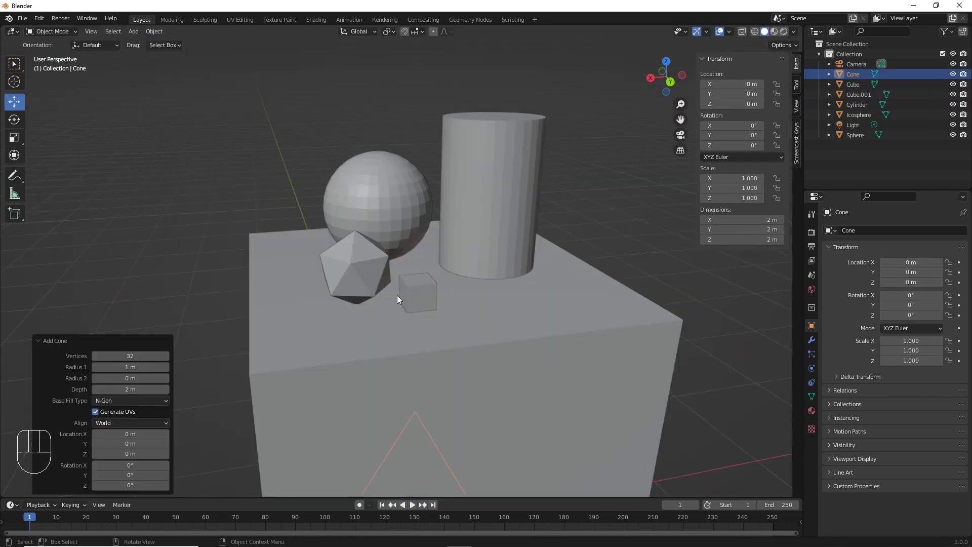
{"action": "scroll", "coordinate": [397, 299], "scroll_direction": "down", "scroll_amount": 5}
{"action": "middle_click_drag", "start_coordinate": [397, 299], "coordinate": [481, 317]}
{"action": "left_click_drag", "start_coordinate": [481, 317], "coordinate": [430, 175]}
{"action": "middle_click_drag", "start_coordinate": [430, 176], "coordinate": [512, 192]}
{"action": "key", "text": "s"}
{"action": "left_click", "coordinate": [518, 211]}
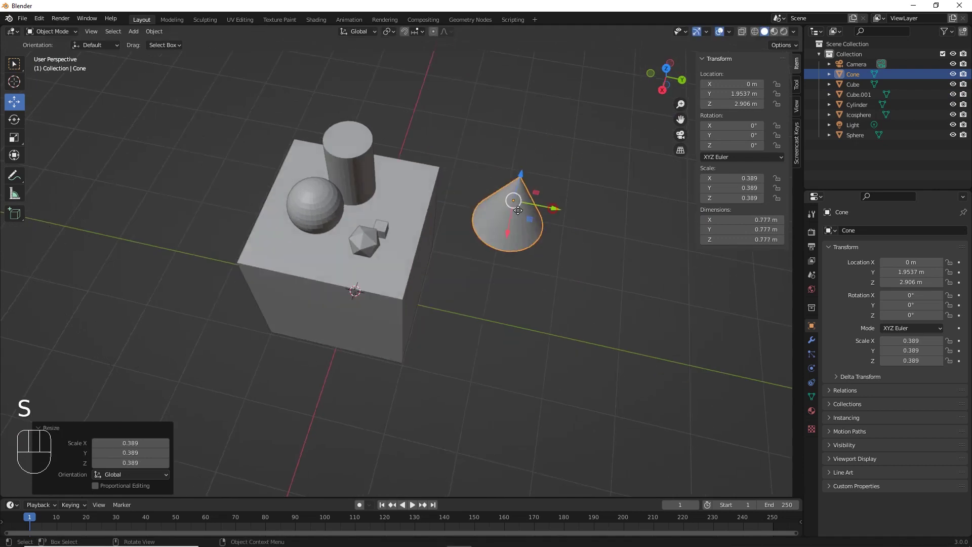
Move the cone over the large cube to about Y 0.22 m, Z 2.47 m and scale it to about 0.280.
{"action": "left_click_drag", "start_coordinate": [554, 208], "coordinate": [448, 187]}
{"action": "left_click_drag", "start_coordinate": [514, 217], "coordinate": [475, 210]}
{"action": "middle_click_drag", "start_coordinate": [475, 210], "coordinate": [458, 175]}
{"action": "left_click_drag", "start_coordinate": [446, 177], "coordinate": [469, 217]}
{"action": "scroll", "coordinate": [470, 218], "scroll_direction": "up", "scroll_amount": 4}
{"action": "key", "text": "s"}
{"action": "left_click", "coordinate": [515, 246]}
{"action": "middle_click_drag", "start_coordinate": [514, 243], "coordinate": [478, 160]}
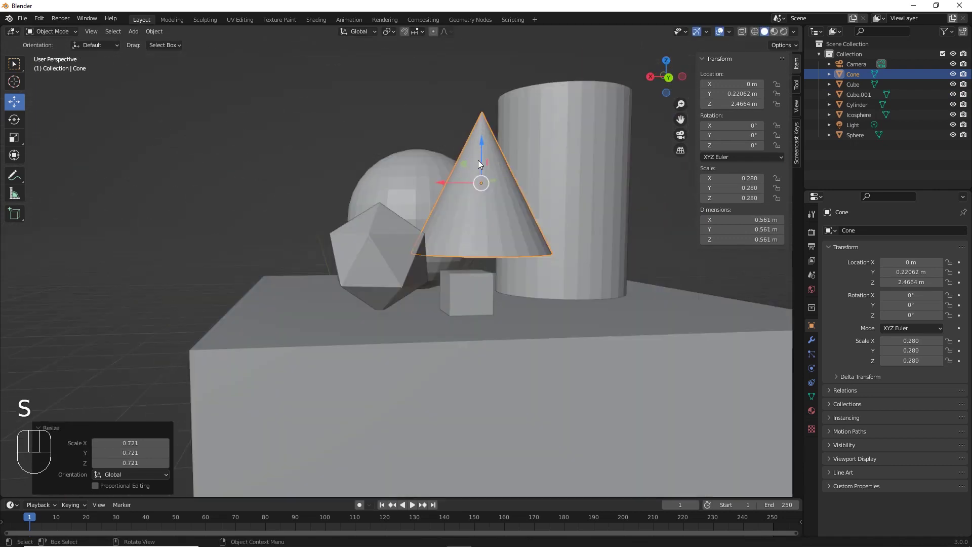
Lower the cone to about Z 2.28 m and scale it to about 0.245.
{"action": "left_click_drag", "start_coordinate": [481, 151], "coordinate": [493, 196]}
{"action": "key", "text": "KP_3"}
{"action": "scroll", "coordinate": [418, 226], "scroll_direction": "up", "scroll_amount": 3}
{"action": "left_click_drag", "start_coordinate": [506, 133], "coordinate": [507, 140]}
{"action": "left_click", "coordinate": [582, 109]}
{"action": "middle_click_drag", "start_coordinate": [582, 193], "coordinate": [476, 189]}
{"action": "key", "text": "s"}
{"action": "left_click", "coordinate": [520, 250]}
{"action": "middle_click_drag", "start_coordinate": [499, 237], "coordinate": [486, 224]}
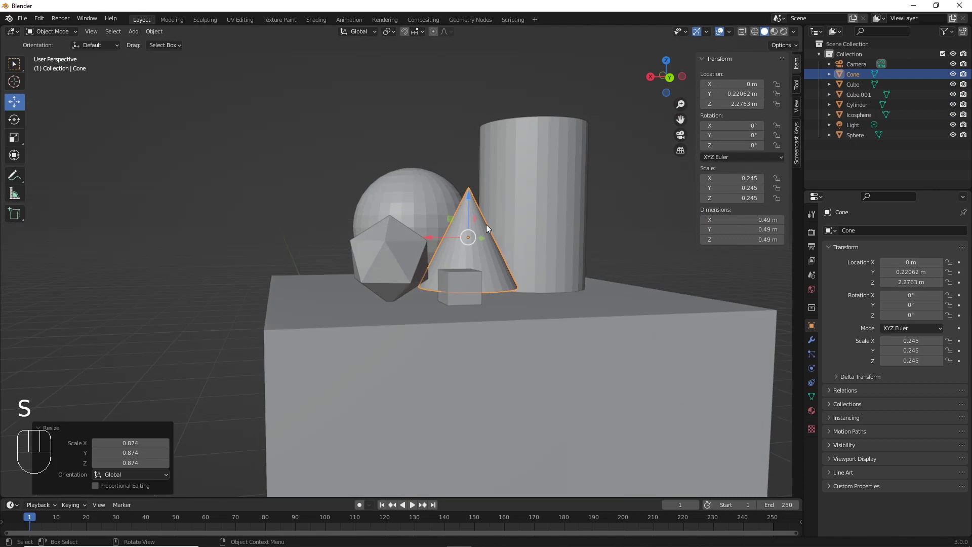
Lower the cone to about Z 2.24 m so its base rests on the large cube.
{"action": "left_click", "coordinate": [650, 77]}
{"action": "left_click_drag", "start_coordinate": [473, 153], "coordinate": [473, 165]}
{"action": "left_click", "coordinate": [535, 152]}
Shift the cone to about X 0.042 m, Y 0.189 m, between the sphere, cylinder and ico sphere.
{"action": "middle_click_drag", "start_coordinate": [539, 184], "coordinate": [430, 291]}
{"action": "left_click", "coordinate": [431, 305]}
{"action": "left_click_drag", "start_coordinate": [431, 305], "coordinate": [424, 307]}
{"action": "middle_click_drag", "start_coordinate": [428, 316], "coordinate": [436, 293]}
{"action": "left_click_drag", "start_coordinate": [458, 341], "coordinate": [456, 337]}
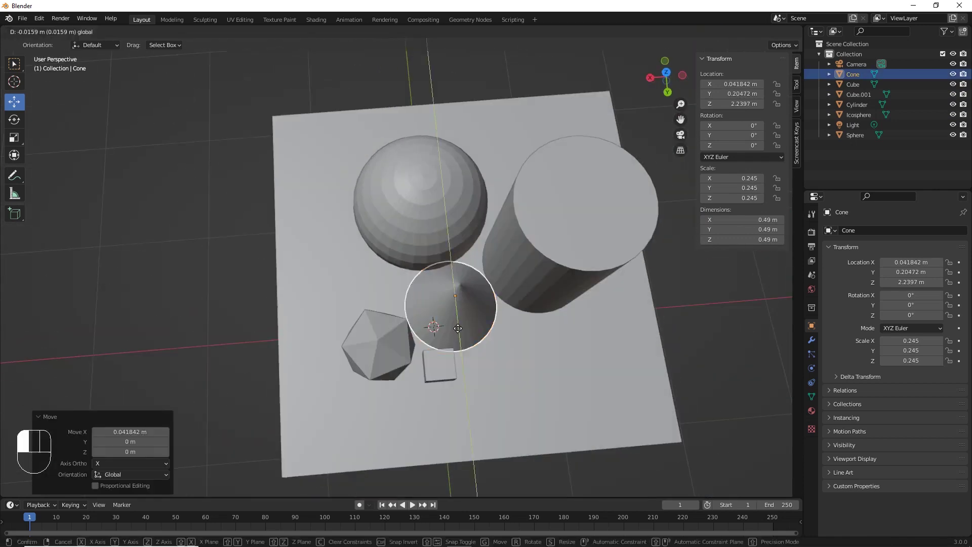
{"action": "middle_click_drag", "start_coordinate": [456, 337], "coordinate": [461, 306]}
{"action": "left_click_drag", "start_coordinate": [468, 324], "coordinate": [467, 321]}
{"action": "left_click", "coordinate": [485, 133]}
{"action": "middle_click_drag", "start_coordinate": [476, 281], "coordinate": [530, 109]}
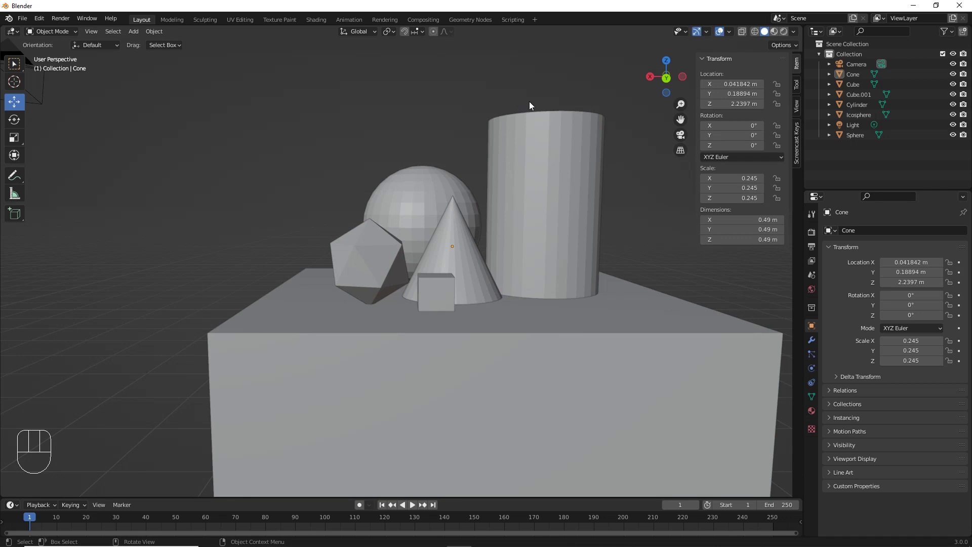
Move the small cube along X to about -0.48 m, in front of the cylinder.
{"action": "left_click", "coordinate": [464, 253]}
{"action": "left_click", "coordinate": [434, 290]}
{"action": "left_click_drag", "start_coordinate": [397, 292], "coordinate": [520, 291]}
{"action": "middle_click_drag", "start_coordinate": [487, 287], "coordinate": [480, 288]}
{"action": "left_click_drag", "start_coordinate": [513, 293], "coordinate": [534, 293]}
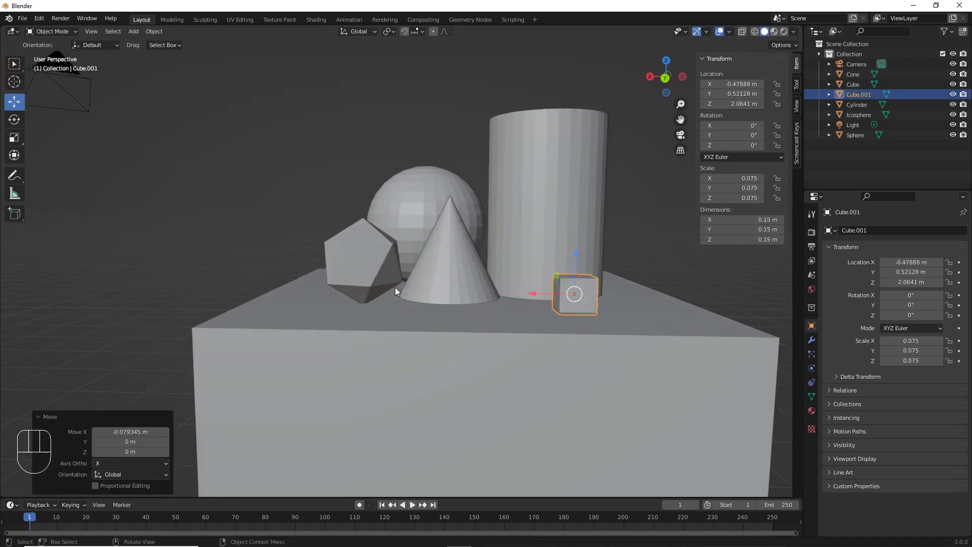
Move the ico sphere to about X -0.24 m, scale it to about 0.114 and lower it to about Z 2.106 m.
{"action": "left_click", "coordinate": [376, 276]}
{"action": "left_click_drag", "start_coordinate": [321, 262], "coordinate": [466, 260]}
{"action": "middle_click_drag", "start_coordinate": [511, 244], "coordinate": [501, 271]}
{"action": "key", "text": "s"}
{"action": "left_click", "coordinate": [549, 310]}
{"action": "left_click_drag", "start_coordinate": [575, 214], "coordinate": [575, 236]}
{"action": "middle_click_drag", "start_coordinate": [633, 303], "coordinate": [577, 315]}
{"action": "left_click_drag", "start_coordinate": [484, 251], "coordinate": [485, 251]}
{"action": "middle_click_drag", "start_coordinate": [458, 342], "coordinate": [411, 350]}
{"action": "middle_click_drag", "start_coordinate": [427, 278], "coordinate": [420, 271]}
Rotate the ico sphere to about X 24.3°, Y -28.7°, Z -12.2° to lay it on one face, lowering it to about Z 2.092 m.
{"action": "left_click", "coordinate": [15, 120]}
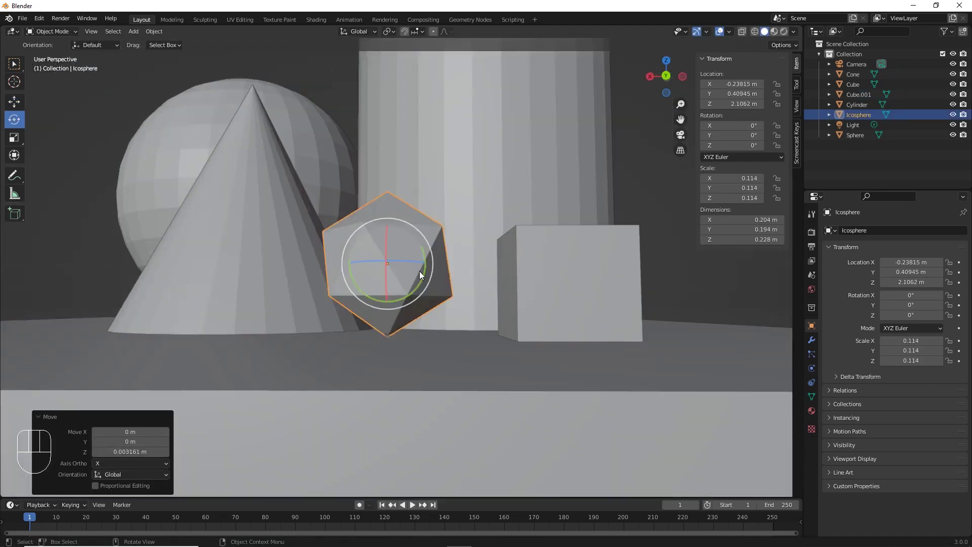
{"action": "left_click_drag", "start_coordinate": [424, 268], "coordinate": [426, 298]}
{"action": "left_click_drag", "start_coordinate": [388, 231], "coordinate": [393, 240]}
{"action": "left_click", "coordinate": [650, 77]}
{"action": "left_click", "coordinate": [14, 119]}
{"action": "scroll", "coordinate": [569, 342], "scroll_direction": "up", "scroll_amount": 1}
{"action": "left_click_drag", "start_coordinate": [608, 258], "coordinate": [597, 245]}
Lower the ico sphere to about Z 2.0875 m and fine-tune its rotation to about X 24.4°, Y -29.3°, Z -12.3°.
{"action": "left_click", "coordinate": [15, 102]}
{"action": "scroll", "coordinate": [642, 257], "scroll_direction": "up", "scroll_amount": 1}
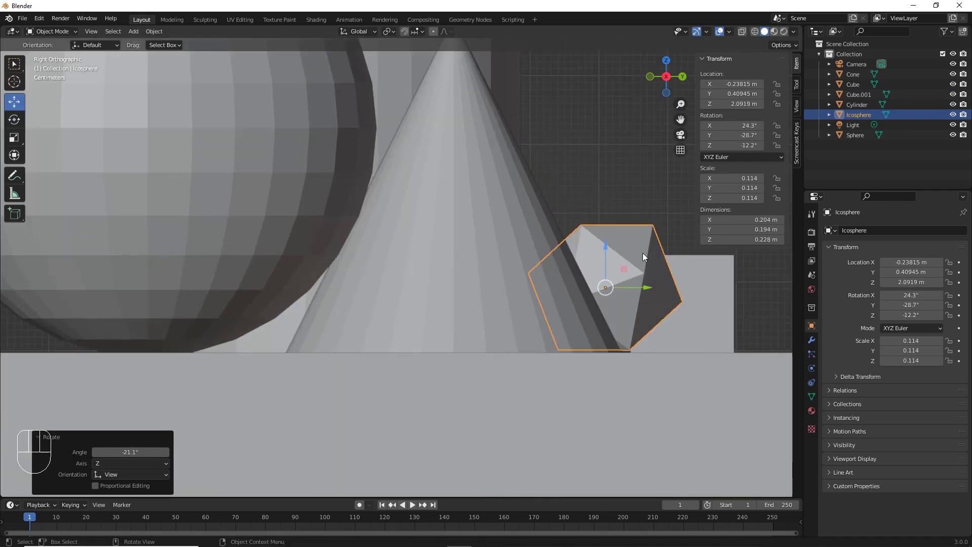
{"action": "left_click", "coordinate": [682, 77]}
{"action": "scroll", "coordinate": [344, 319], "scroll_direction": "up", "scroll_amount": 4}
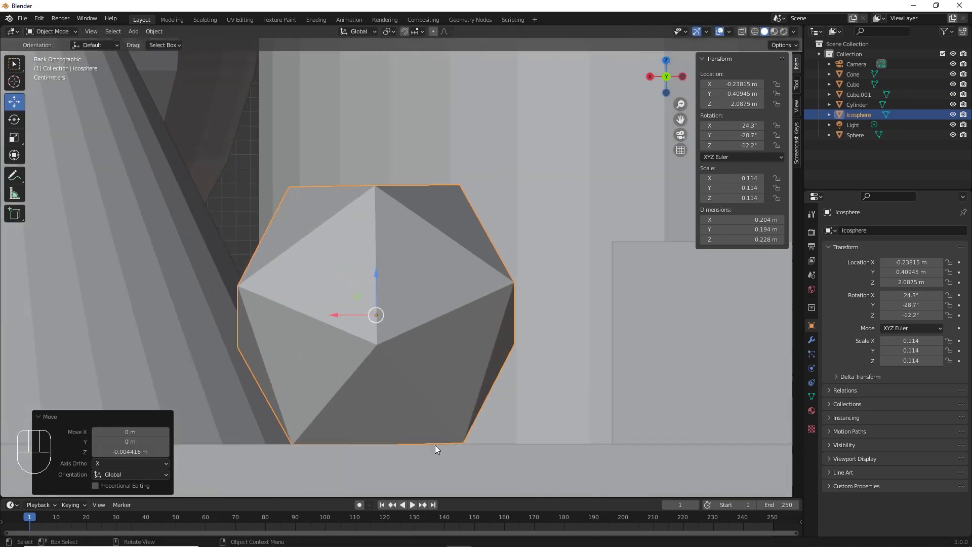
{"action": "left_click_drag", "start_coordinate": [411, 283], "coordinate": [412, 282]}
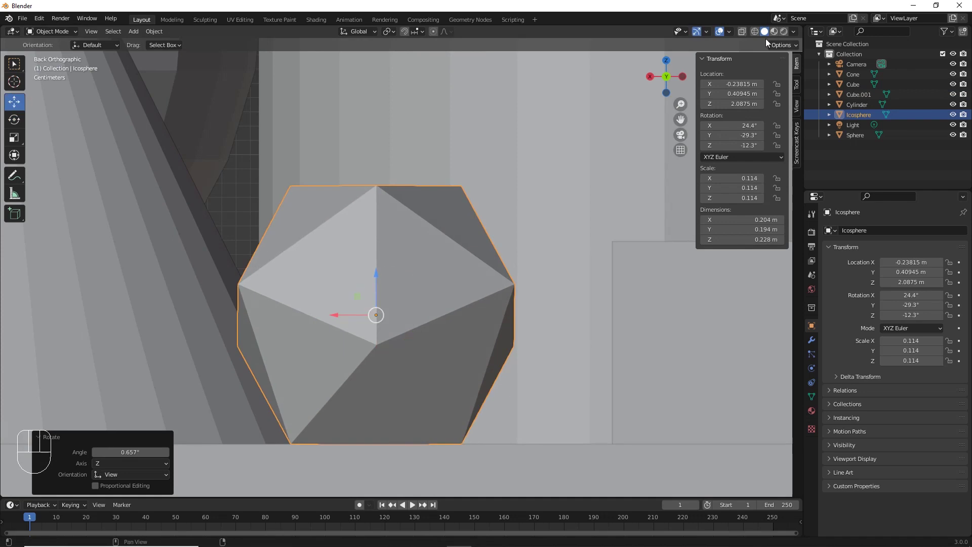
Examine in wireframe shading how the ico sphere's bottom face meets the cube, and return to solid shading.
{"action": "left_click", "coordinate": [754, 32]}
{"action": "scroll", "coordinate": [507, 283], "scroll_direction": "up", "scroll_amount": 4}
{"action": "mouse_move", "coordinate": [380, 415]}
{"action": "middle_mouse_down", "text": "shift"}
{"action": "mouse_move", "coordinate": [515, 226]}
{"action": "mouse_move", "coordinate": [451, 186]}
{"action": "middle_mouse_up", "text": "shift"}
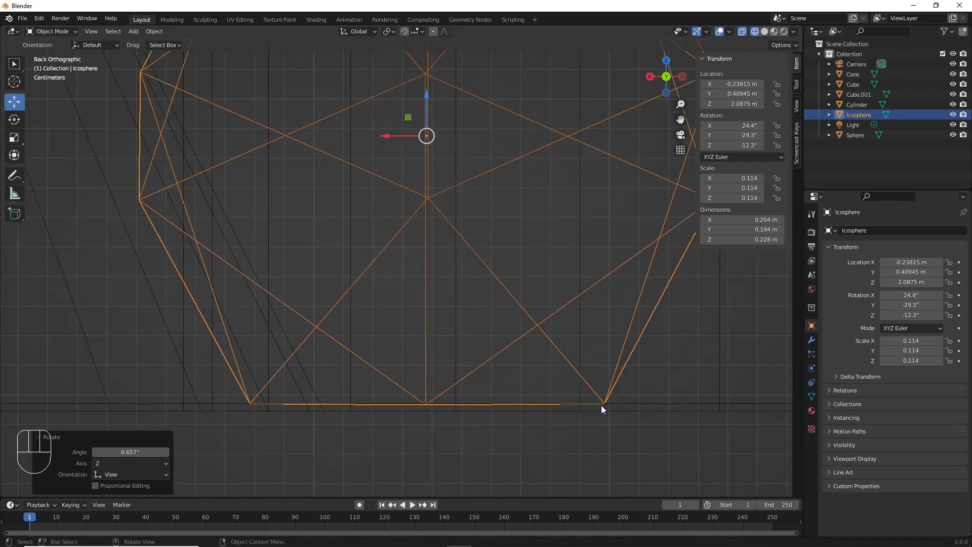
{"action": "scroll", "coordinate": [600, 405], "scroll_direction": "down", "scroll_amount": 5}
{"action": "mouse_move", "coordinate": [445, 278]}
{"action": "middle_mouse_down"}
{"action": "mouse_move", "coordinate": [456, 310]}
{"action": "mouse_move", "coordinate": [499, 313]}
{"action": "middle_mouse_up"}
{"action": "scroll", "coordinate": [498, 314], "scroll_direction": "down", "scroll_amount": 4}
{"action": "left_click", "coordinate": [765, 32]}
Reposition the small cube near the cylinder's base and rotate it about 35.7° around Z.
{"action": "mouse_move", "coordinate": [526, 188]}
{"action": "middle_mouse_down"}
{"action": "mouse_move", "coordinate": [515, 253]}
{"action": "mouse_move", "coordinate": [524, 231]}
{"action": "middle_mouse_up"}
{"action": "left_click_drag", "start_coordinate": [526, 329], "coordinate": [532, 326]}
{"action": "middle_click_drag", "start_coordinate": [532, 326], "coordinate": [511, 284]}
{"action": "left_click", "coordinate": [483, 340]}
{"action": "left_click_drag", "start_coordinate": [486, 361], "coordinate": [487, 347]}
{"action": "middle_click_drag", "start_coordinate": [487, 339], "coordinate": [479, 291]}
{"action": "left_click_drag", "start_coordinate": [476, 279], "coordinate": [442, 254]}
{"action": "middle_click_drag", "start_coordinate": [442, 258], "coordinate": [431, 325]}
{"action": "left_click", "coordinate": [15, 119]}
{"action": "left_click", "coordinate": [14, 101]}
Refine the spacing of the small objects beside the cone, placing the small cube at about X -0.476 m, Y 0.392 m.
{"action": "left_click_drag", "start_coordinate": [349, 351], "coordinate": [418, 365]}
{"action": "left_click_drag", "start_coordinate": [405, 315], "coordinate": [411, 322]}
{"action": "middle_click_drag", "start_coordinate": [488, 332], "coordinate": [457, 318]}
{"action": "left_click", "coordinate": [486, 370]}
{"action": "left_click_drag", "start_coordinate": [467, 378], "coordinate": [447, 349]}
Add a torus, raise it to about Z 1.56 m and scale it to about 0.325.
{"action": "left_click", "coordinate": [134, 31]}
{"action": "mouse_move", "coordinate": [152, 43]}
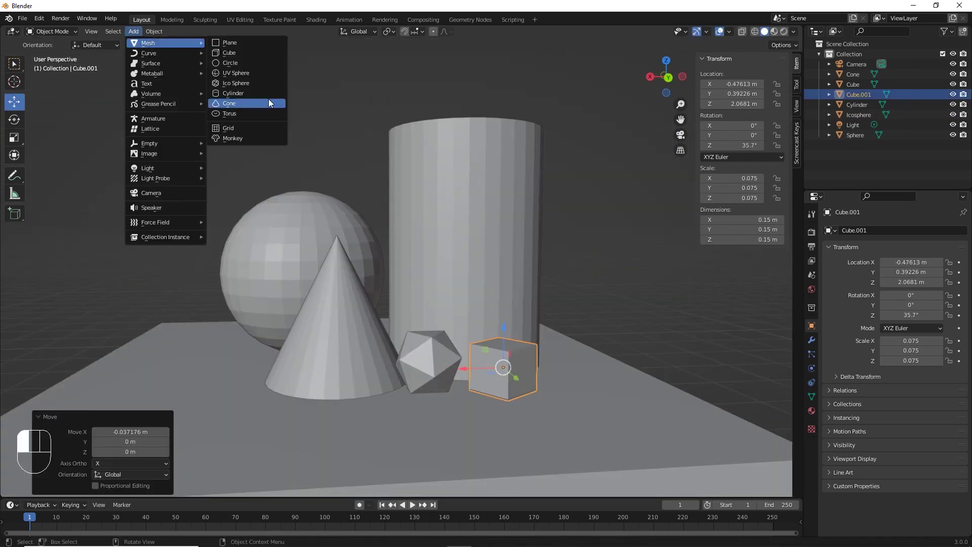
{"action": "left_click", "coordinate": [258, 113]}
{"action": "scroll", "coordinate": [332, 284], "scroll_direction": "down", "scroll_amount": 8}
{"action": "middle_click_drag", "start_coordinate": [331, 287], "coordinate": [372, 296]}
{"action": "left_click_drag", "start_coordinate": [392, 342], "coordinate": [392, 264]}
{"action": "scroll", "coordinate": [384, 314], "scroll_direction": "up", "scroll_amount": 5}
{"action": "key", "text": "s"}
{"action": "left_click", "coordinate": [383, 349]}
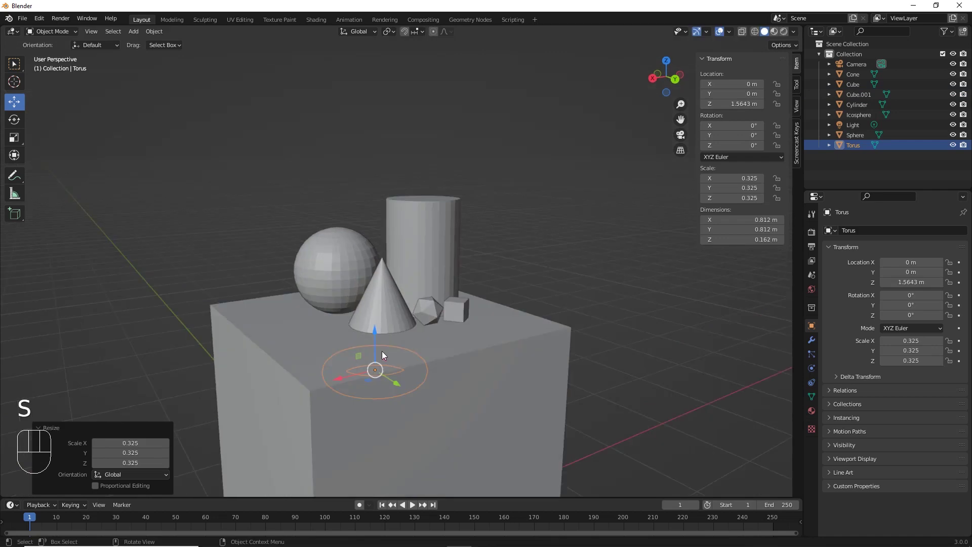
Move the torus onto the large cube's top at about X -0.12 m, Y 0.40 m, Z 2.13 m.
{"action": "middle_click_drag", "start_coordinate": [382, 351], "coordinate": [387, 385]}
{"action": "left_click_drag", "start_coordinate": [390, 284], "coordinate": [390, 229]}
{"action": "left_click_drag", "start_coordinate": [362, 271], "coordinate": [305, 289]}
{"action": "mouse_move", "coordinate": [337, 337]}
{"action": "middle_mouse_down"}
{"action": "mouse_move", "coordinate": [346, 306]}
{"action": "mouse_move", "coordinate": [339, 355]}
{"action": "middle_mouse_up"}
{"action": "left_click_drag", "start_coordinate": [340, 315], "coordinate": [370, 372]}
{"action": "left_click_drag", "start_coordinate": [321, 353], "coordinate": [409, 312]}
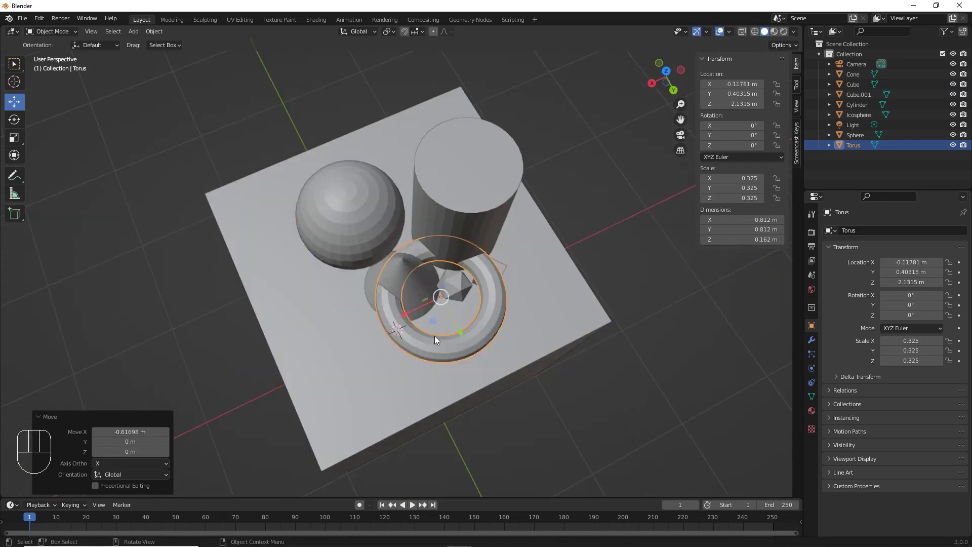
Scale the torus down and fit it around the small cube.
{"action": "middle_click_drag", "start_coordinate": [434, 336], "coordinate": [465, 347]}
{"action": "key", "text": "s"}
{"action": "left_click", "coordinate": [489, 305]}
{"action": "scroll", "coordinate": [517, 315], "scroll_direction": "up", "scroll_amount": 2}
Shift the cone slightly along Y and X, away from the sphere and cylinder.
{"action": "left_click", "coordinate": [428, 323]}
{"action": "left_click_drag", "start_coordinate": [480, 348], "coordinate": [484, 369]}
{"action": "left_click_drag", "start_coordinate": [439, 334], "coordinate": [421, 337]}
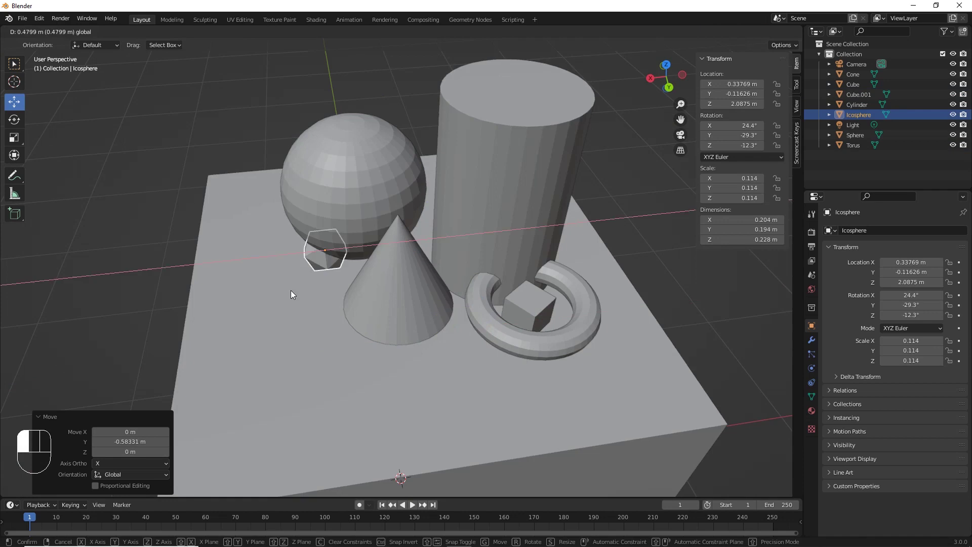
Position the icosphere beside the cone at about X 0.38 m, Y 0.07 m.
{"action": "left_click_drag", "start_coordinate": [292, 292], "coordinate": [289, 294]}
{"action": "middle_click_drag", "start_coordinate": [299, 329], "coordinate": [317, 300]}
Move the torus to about X -0.48 m, Y 0.58 m and lower it onto the large cube's top at about Z 2.05 m.
{"action": "left_click", "coordinate": [525, 320]}
{"action": "middle_click_drag", "start_coordinate": [507, 329], "coordinate": [484, 373]}
{"action": "left_click_drag", "start_coordinate": [461, 390], "coordinate": [448, 425]}
{"action": "left_click", "coordinate": [436, 331]}
{"action": "middle_click_drag", "start_coordinate": [471, 398], "coordinate": [488, 356]}
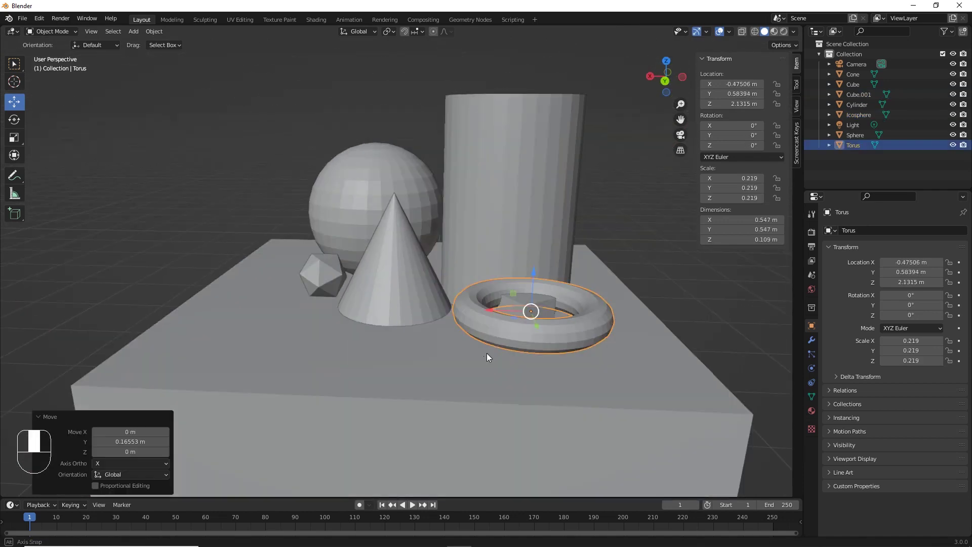
{"action": "left_click_drag", "start_coordinate": [534, 281], "coordinate": [541, 311]}
{"action": "key", "text": "KP_3"}
{"action": "left_click", "coordinate": [594, 251]}
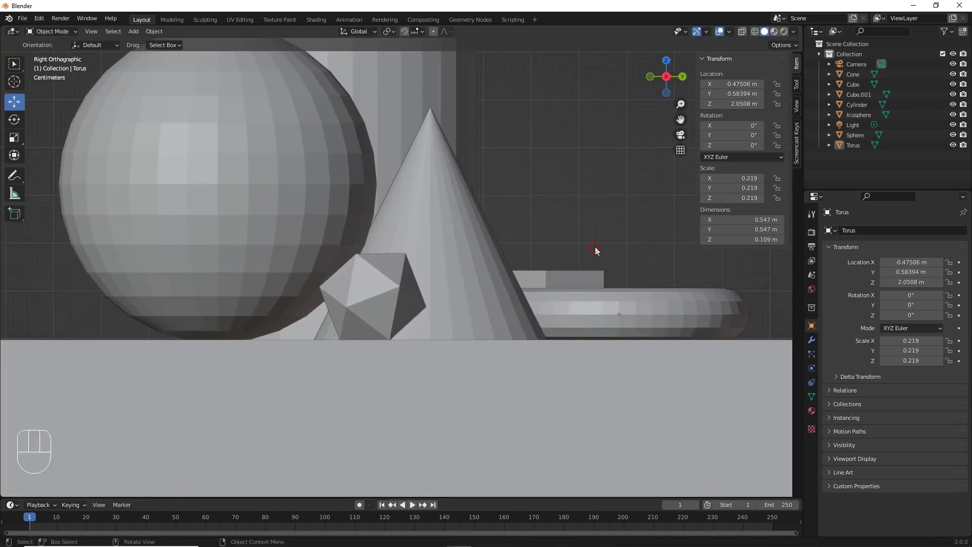
In a wireframe bottom view, move the torus to about X -0.34 m, Y 0.55 m and centre the small cube inside it.
{"action": "scroll", "coordinate": [595, 251], "scroll_direction": "down", "scroll_amount": 5}
{"action": "key", "text": "ctrl+KP_7"}
{"action": "left_click", "coordinate": [754, 31]}
{"action": "scroll", "coordinate": [397, 268], "scroll_direction": "up", "scroll_amount": 3}
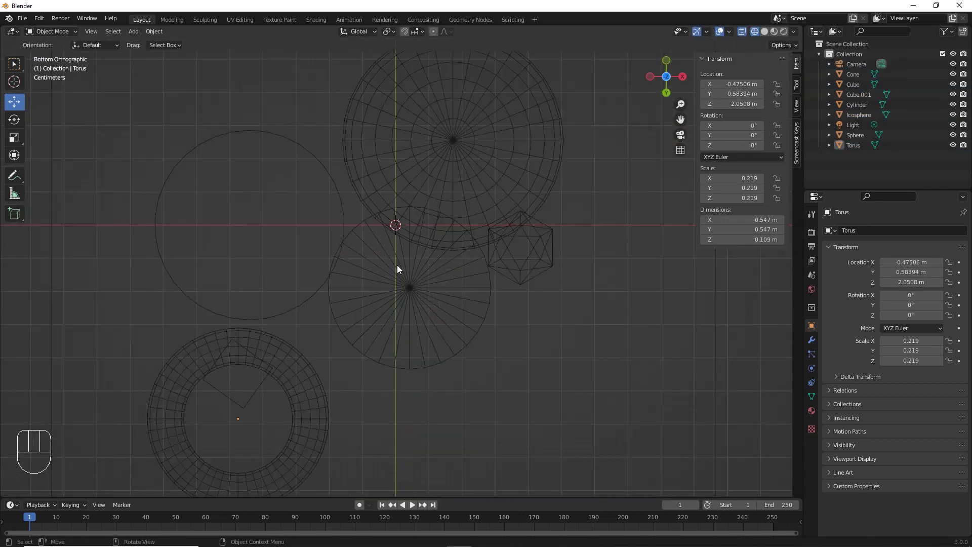
{"action": "left_click_drag", "start_coordinate": [302, 434], "coordinate": [303, 427]}
{"action": "scroll", "coordinate": [345, 313], "scroll_direction": "up", "scroll_amount": 4}
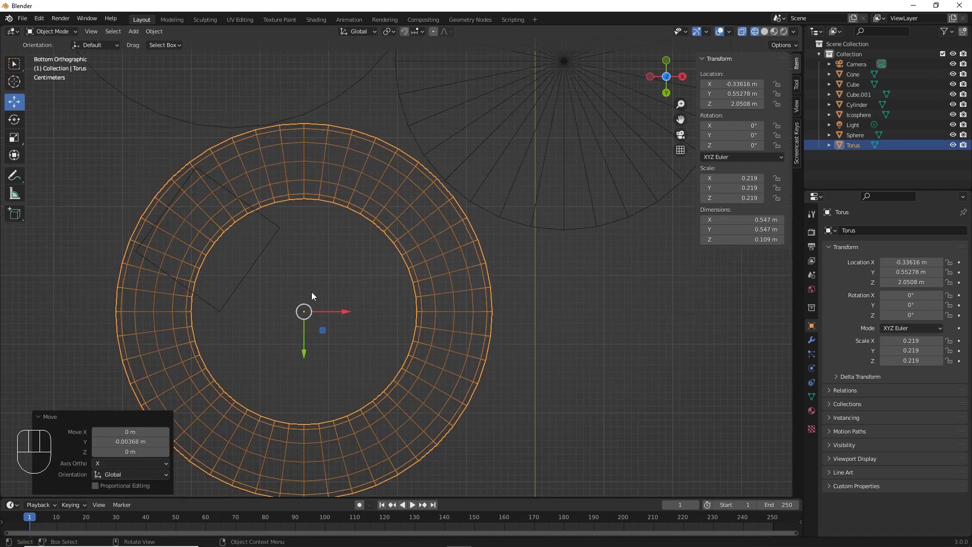
{"action": "mouse_move", "coordinate": [312, 292]}
{"action": "middle_mouse_down"}
{"action": "mouse_move", "coordinate": [442, 228]}
{"action": "mouse_move", "coordinate": [449, 265]}
{"action": "mouse_move", "coordinate": [446, 187]}
{"action": "middle_mouse_up"}
{"action": "left_click", "coordinate": [442, 227]}
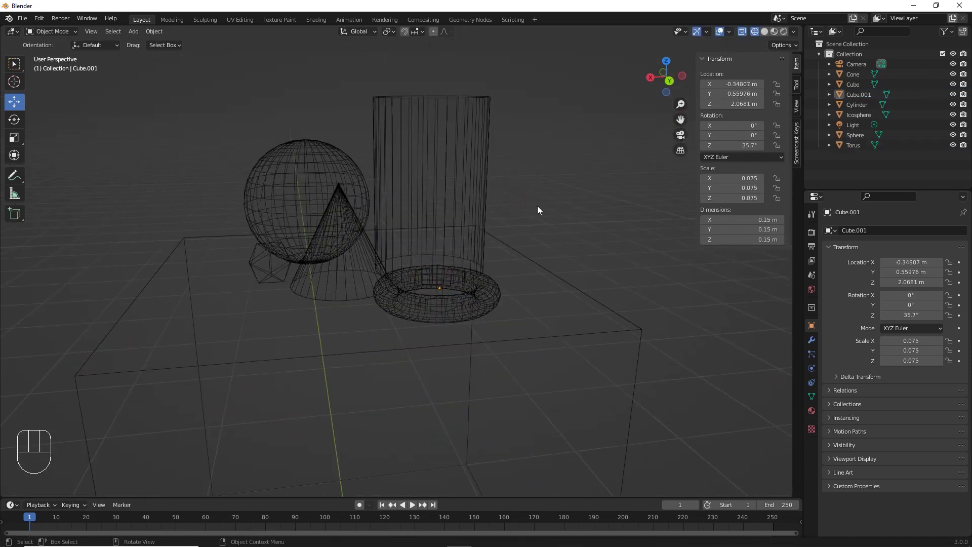
{"action": "key", "text": "shift+z"}
Set the small cube's Z dimension to 0.35 m and adjust its height so it stands on the large cube.
{"action": "middle_click_drag", "start_coordinate": [381, 296], "coordinate": [358, 278]}
{"action": "left_click", "coordinate": [449, 281]}
{"action": "left_click_drag", "start_coordinate": [741, 239], "coordinate": [746, 239]}
{"action": "middle_click_drag", "start_coordinate": [442, 288], "coordinate": [453, 273]}
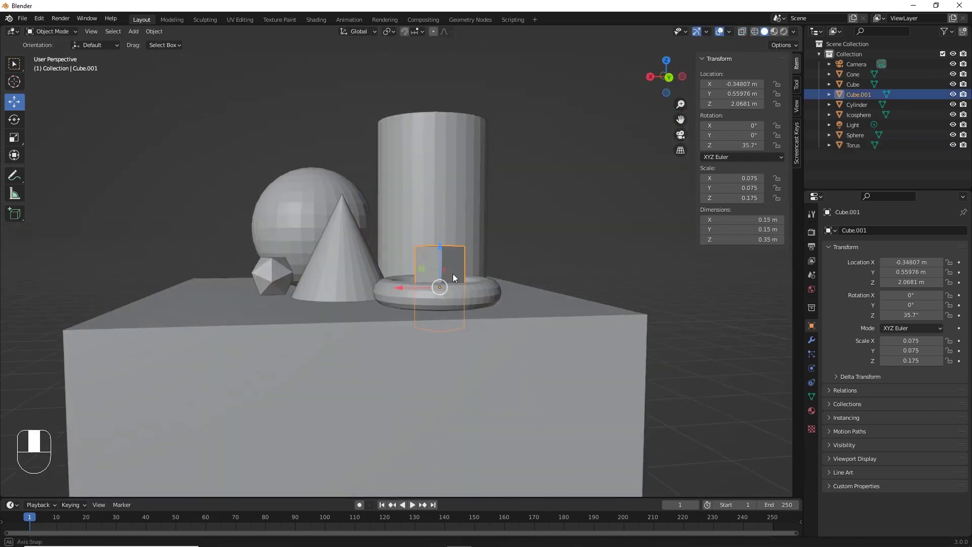
{"action": "left_click", "coordinate": [669, 78]}
{"action": "scroll", "coordinate": [446, 232], "scroll_direction": "up", "scroll_amount": 4}
{"action": "left_click_drag", "start_coordinate": [444, 189], "coordinate": [445, 215]}
{"action": "middle_click_drag", "start_coordinate": [440, 233], "coordinate": [465, 244]}
{"action": "scroll", "coordinate": [445, 261], "scroll_direction": "down", "scroll_amount": 4}
Add a monkey head, raise it to about Z 2.55 m and move it along Y to about 2.21 m.
{"action": "left_click", "coordinate": [134, 31]}
{"action": "mouse_move", "coordinate": [149, 43]}
{"action": "left_click", "coordinate": [228, 138]}
{"action": "middle_click_drag", "start_coordinate": [365, 228], "coordinate": [403, 243]}
{"action": "scroll", "coordinate": [400, 253], "scroll_direction": "down", "scroll_amount": 6}
{"action": "left_click_drag", "start_coordinate": [366, 386], "coordinate": [372, 201]}
{"action": "left_click_drag", "start_coordinate": [408, 247], "coordinate": [572, 253]}
{"action": "middle_click_drag", "start_coordinate": [506, 253], "coordinate": [486, 283]}
Rotate the monkey head to about 154° around Z and scale it to about 0.225.
{"action": "left_click", "coordinate": [14, 120]}
{"action": "left_click_drag", "start_coordinate": [549, 302], "coordinate": [582, 315]}
{"action": "scroll", "coordinate": [572, 309], "scroll_direction": "down", "scroll_amount": 3}
{"action": "left_click_drag", "start_coordinate": [487, 298], "coordinate": [518, 303]}
{"action": "key", "text": "s"}
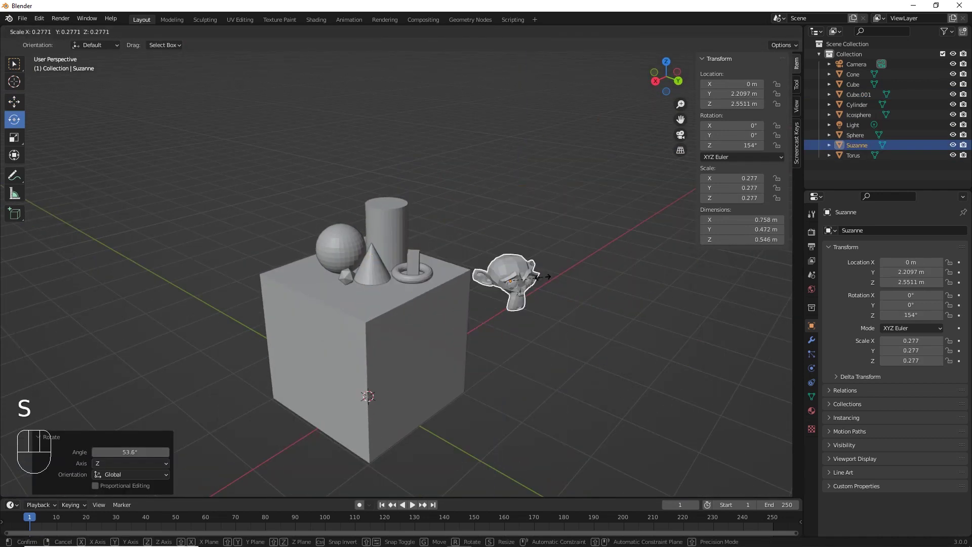
{"action": "left_click", "coordinate": [543, 277]}
Move the monkey head onto the large cube's top near the cylinder, at about Z 2.21 m.
{"action": "left_click", "coordinate": [14, 102]}
{"action": "middle_click_drag", "start_coordinate": [430, 319], "coordinate": [332, 327]}
{"action": "left_click_drag", "start_coordinate": [302, 303], "coordinate": [360, 284]}
{"action": "middle_click_drag", "start_coordinate": [375, 284], "coordinate": [420, 324]}
{"action": "left_click_drag", "start_coordinate": [468, 332], "coordinate": [468, 313]}
{"action": "middle_click_drag", "start_coordinate": [466, 324], "coordinate": [476, 243]}
{"action": "left_click_drag", "start_coordinate": [504, 225], "coordinate": [504, 287]}
{"action": "middle_click_drag", "start_coordinate": [456, 279], "coordinate": [350, 250]}
{"action": "scroll", "coordinate": [349, 250], "scroll_direction": "up", "scroll_amount": 3}
{"action": "left_click_drag", "start_coordinate": [372, 152], "coordinate": [372, 147]}
{"action": "middle_click_drag", "start_coordinate": [373, 182], "coordinate": [417, 283]}
Turn the monkey head to about 241° around Z and shift it to about Y 0.39 m, then along X beside the small cube.
{"action": "left_click", "coordinate": [14, 119]}
{"action": "left_click_drag", "start_coordinate": [487, 310], "coordinate": [514, 303]}
{"action": "left_click", "coordinate": [14, 102]}
{"action": "middle_click_drag", "start_coordinate": [486, 304], "coordinate": [299, 243]}
{"action": "mouse_move", "coordinate": [284, 207]}
{"action": "left_mouse_down"}
{"action": "mouse_move", "coordinate": [253, 209]}
{"action": "mouse_move", "coordinate": [278, 218]}
{"action": "left_mouse_up"}
{"action": "middle_click_drag", "start_coordinate": [283, 218], "coordinate": [400, 222]}
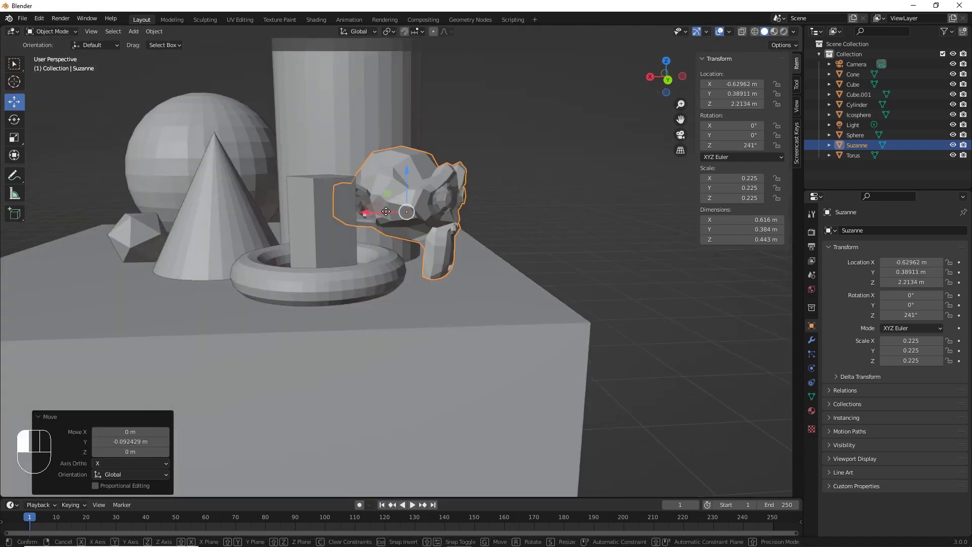
{"action": "left_click_drag", "start_coordinate": [385, 211], "coordinate": [360, 211]}
{"action": "middle_click_drag", "start_coordinate": [400, 273], "coordinate": [449, 341]}
Select the small cube and torus together and move them along Y and X, closer to the cylinder.
{"action": "left_click", "coordinate": [357, 268]}
{"action": "left_click_drag", "start_coordinate": [365, 292], "coordinate": [365, 280]}
{"action": "left_click", "coordinate": [393, 377]}
{"action": "left_click", "coordinate": [379, 405], "text": "shift"}
{"action": "left_click_drag", "start_coordinate": [406, 372], "coordinate": [389, 334]}
{"action": "left_click_drag", "start_coordinate": [349, 325], "coordinate": [372, 314]}
{"action": "mouse_move", "coordinate": [372, 345]}
{"action": "middle_mouse_down"}
{"action": "mouse_move", "coordinate": [350, 288]}
{"action": "mouse_move", "coordinate": [372, 359]}
{"action": "middle_mouse_up"}
Move the monkey head back to a spot beside the small cube and cylinder.
{"action": "left_click", "coordinate": [411, 324]}
{"action": "left_click_drag", "start_coordinate": [402, 361], "coordinate": [405, 299]}
{"action": "middle_click_drag", "start_coordinate": [400, 284], "coordinate": [390, 233]}
{"action": "left_click_drag", "start_coordinate": [373, 234], "coordinate": [387, 235]}
{"action": "middle_click_drag", "start_coordinate": [399, 243], "coordinate": [400, 314]}
Rotate the monkey head slightly and reposition it on the large cube's surface.
{"action": "left_click", "coordinate": [15, 120]}
{"action": "left_click_drag", "start_coordinate": [439, 310], "coordinate": [423, 313]}
{"action": "left_click", "coordinate": [14, 101]}
{"action": "left_click_drag", "start_coordinate": [388, 261], "coordinate": [375, 256]}
{"action": "middle_click_drag", "start_coordinate": [375, 255], "coordinate": [397, 288]}
{"action": "left_click_drag", "start_coordinate": [411, 326], "coordinate": [411, 332]}
Tilt the monkey head a little and fine-tune its sideways position and height on the large cube.
{"action": "middle_click_drag", "start_coordinate": [399, 299], "coordinate": [345, 294]}
{"action": "left_click", "coordinate": [14, 120]}
{"action": "middle_click_drag", "start_coordinate": [369, 256], "coordinate": [358, 282]}
{"action": "left_click_drag", "start_coordinate": [386, 217], "coordinate": [399, 224]}
{"action": "mouse_move", "coordinate": [400, 224]}
{"action": "middle_mouse_down"}
{"action": "mouse_move", "coordinate": [493, 212]}
{"action": "mouse_move", "coordinate": [405, 223]}
{"action": "middle_mouse_up"}
{"action": "left_click", "coordinate": [14, 101]}
{"action": "middle_click_drag", "start_coordinate": [343, 254], "coordinate": [329, 253]}
{"action": "scroll", "coordinate": [329, 254], "scroll_direction": "up", "scroll_amount": 2}
{"action": "left_click_drag", "start_coordinate": [298, 250], "coordinate": [293, 251]}
{"action": "left_click_drag", "start_coordinate": [340, 220], "coordinate": [343, 233]}
{"action": "middle_click_drag", "start_coordinate": [349, 232], "coordinate": [491, 232]}
{"action": "scroll", "coordinate": [491, 233], "scroll_direction": "down", "scroll_amount": 4}
{"action": "left_click", "coordinate": [491, 233]}
Increase the small cube's X and Y dimensions and pull the torus along Y out in front of it.
{"action": "middle_click_drag", "start_coordinate": [320, 263], "coordinate": [414, 357]}
{"action": "left_click", "coordinate": [369, 311]}
{"action": "left_click", "coordinate": [781, 220]}
{"action": "left_click", "coordinate": [782, 227]}
{"action": "left_click", "coordinate": [421, 357]}
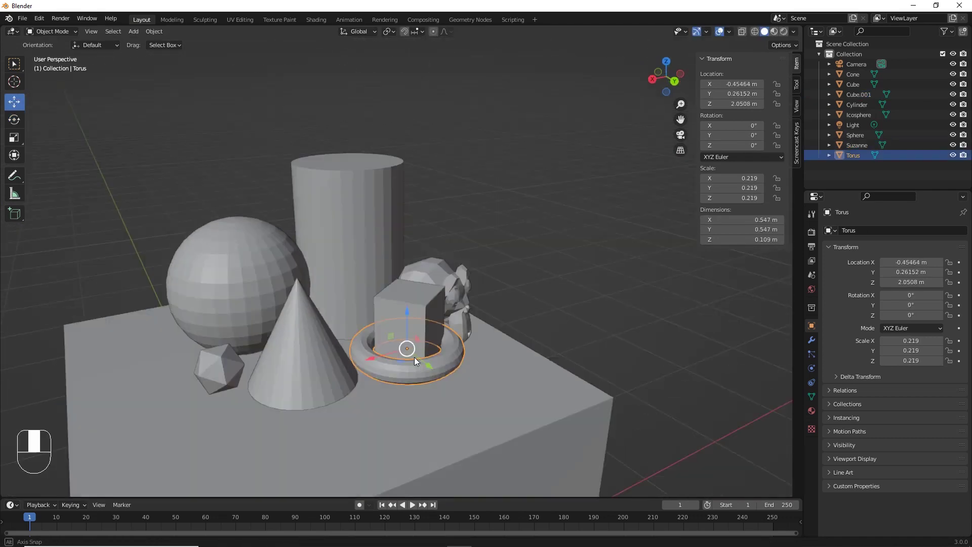
{"action": "left_click_drag", "start_coordinate": [429, 368], "coordinate": [494, 435]}
Nudge the cone along X and Y, closer to the small cube.
{"action": "left_click", "coordinate": [308, 373]}
{"action": "left_click_drag", "start_coordinate": [267, 378], "coordinate": [279, 376]}
{"action": "middle_click_drag", "start_coordinate": [284, 349], "coordinate": [336, 329]}
{"action": "left_click_drag", "start_coordinate": [431, 348], "coordinate": [443, 352]}
{"action": "middle_click_drag", "start_coordinate": [385, 335], "coordinate": [344, 338]}
Slide the icosphere along X toward the cone.
{"action": "left_click", "coordinate": [202, 325]}
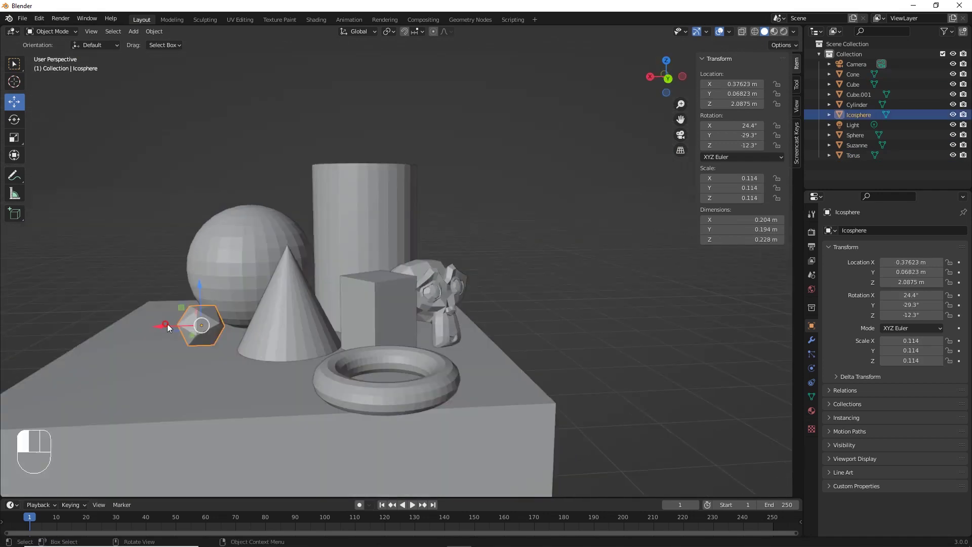
{"action": "left_click_drag", "start_coordinate": [167, 324], "coordinate": [192, 326]}
{"action": "middle_click_drag", "start_coordinate": [223, 315], "coordinate": [230, 290]}
Scale the torus down to about 0.11 and move it along Y to about 0.57 m.
{"action": "left_click", "coordinate": [348, 350]}
{"action": "middle_click_drag", "start_coordinate": [349, 350], "coordinate": [362, 379]}
{"action": "key", "text": "s"}
{"action": "left_click", "coordinate": [427, 368]}
{"action": "middle_click_drag", "start_coordinate": [426, 367], "coordinate": [439, 381]}
{"action": "left_click_drag", "start_coordinate": [437, 427], "coordinate": [419, 404]}
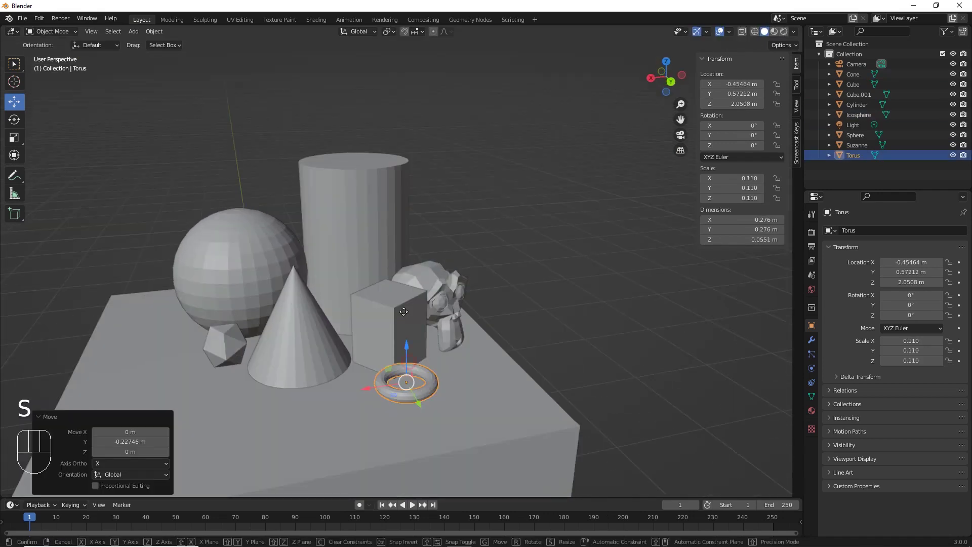
Place the torus above the small cube at about Y 0.28 m, Z 2.47 m and scale it to about 0.063.
{"action": "left_click_drag", "start_coordinate": [404, 311], "coordinate": [404, 258]}
{"action": "middle_click_drag", "start_coordinate": [405, 263], "coordinate": [430, 324]}
{"action": "left_click_drag", "start_coordinate": [476, 370], "coordinate": [442, 310]}
{"action": "middle_click_drag", "start_coordinate": [436, 364], "coordinate": [412, 332]}
{"action": "key", "text": "s"}
{"action": "left_click", "coordinate": [406, 306]}
{"action": "left_click_drag", "start_coordinate": [405, 300], "coordinate": [401, 290]}
Lower the torus in the right view until it rests on the small cube's top, and deselect it.
{"action": "left_click", "coordinate": [652, 79]}
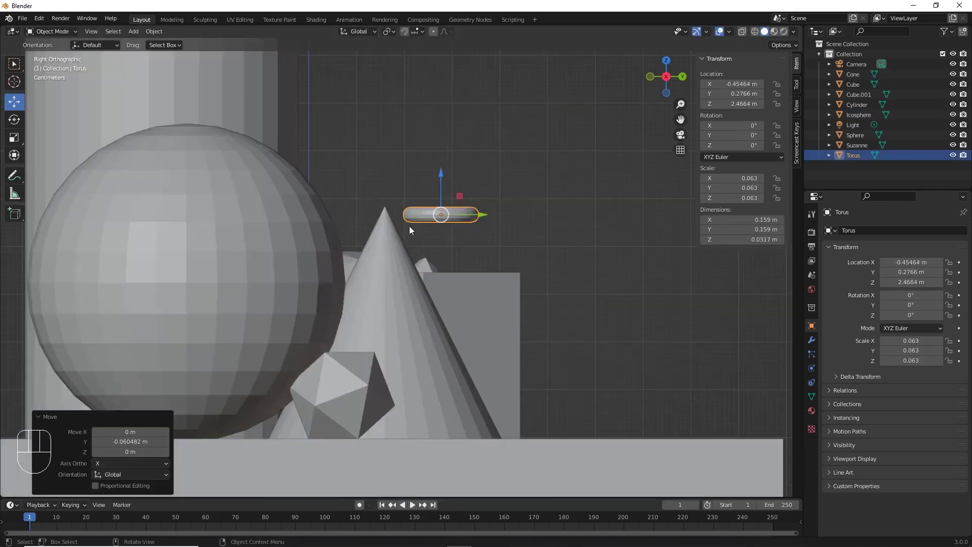
{"action": "scroll", "coordinate": [409, 226], "scroll_direction": "up", "scroll_amount": 5}
{"action": "left_click_drag", "start_coordinate": [500, 104], "coordinate": [518, 227]}
{"action": "scroll", "coordinate": [387, 239], "scroll_direction": "down", "scroll_amount": 3}
{"action": "middle_click_drag", "start_coordinate": [518, 226], "coordinate": [405, 279]}
{"action": "left_click", "coordinate": [542, 192]}
{"action": "scroll", "coordinate": [466, 269], "scroll_direction": "down", "scroll_amount": 6}
{"action": "scroll", "coordinate": [470, 262], "scroll_direction": "down", "scroll_amount": 2}
Copy the large sphere and paste a copy in the same place.
{"action": "left_click", "coordinate": [341, 263]}
{"action": "middle_click_drag", "start_coordinate": [351, 263], "coordinate": [368, 239]}
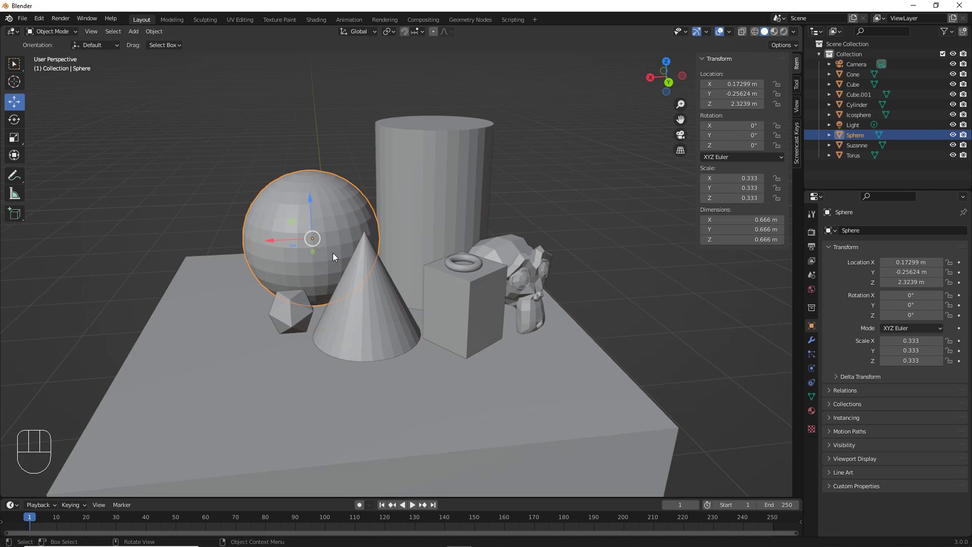
{"action": "right_click", "coordinate": [305, 238]}
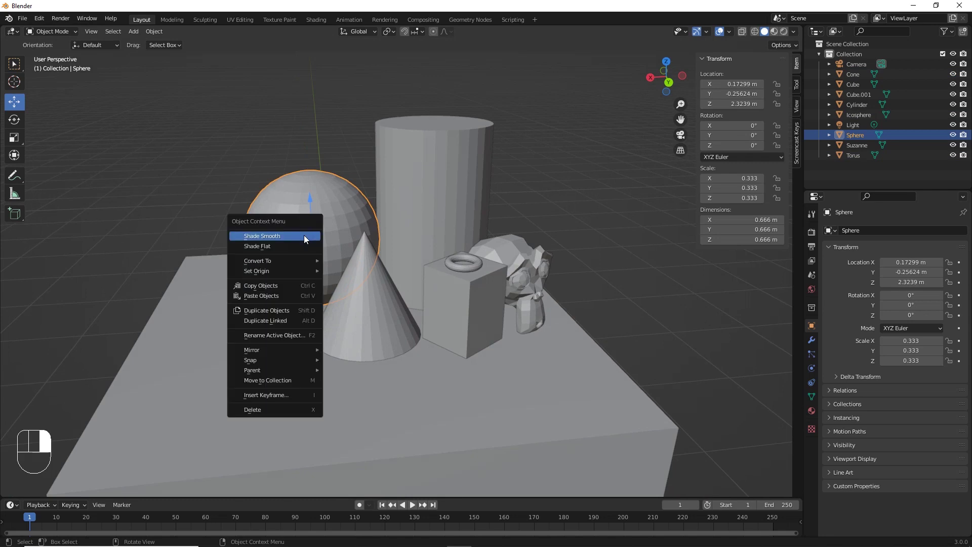
{"action": "left_click", "coordinate": [269, 287]}
{"action": "right_click", "coordinate": [253, 233]}
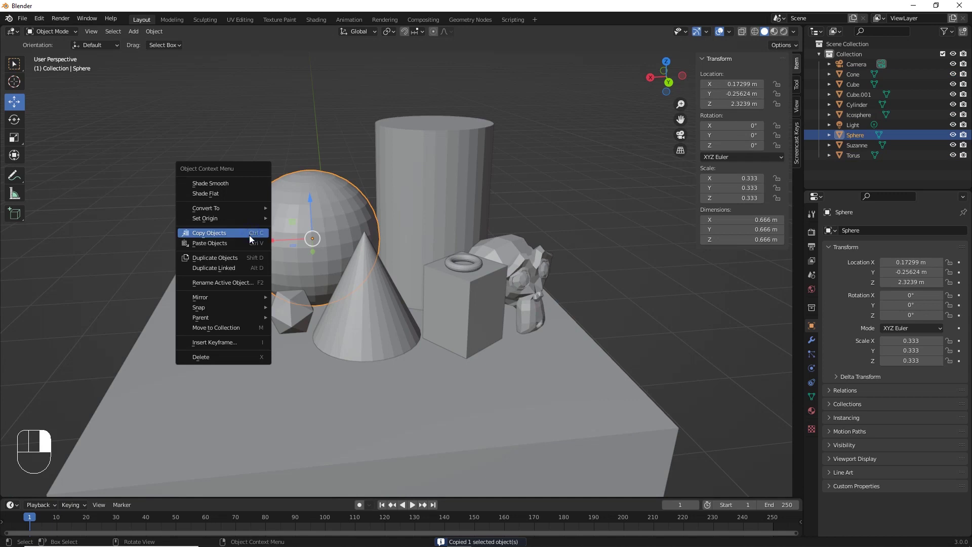
{"action": "left_click", "coordinate": [238, 245]}
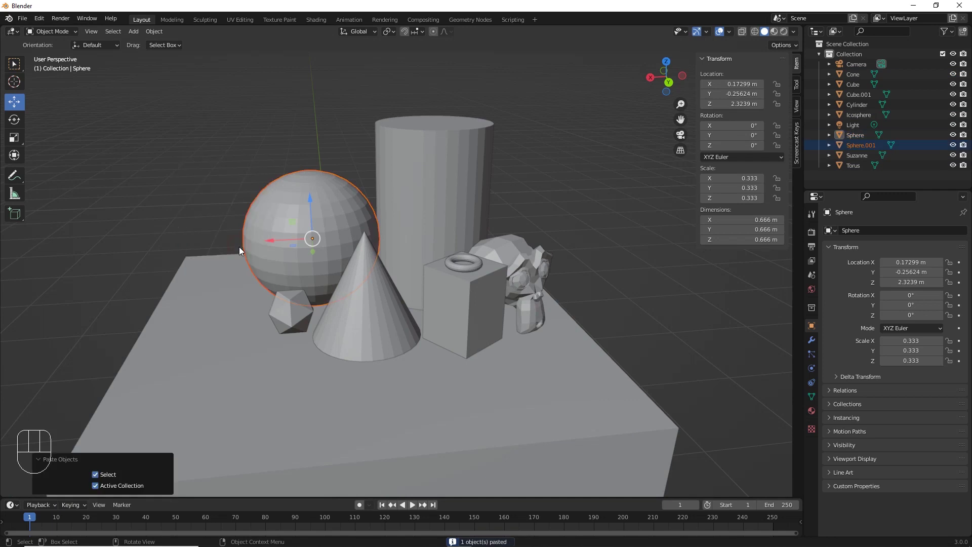
{"action": "middle_click_drag", "start_coordinate": [337, 270], "coordinate": [303, 277]}
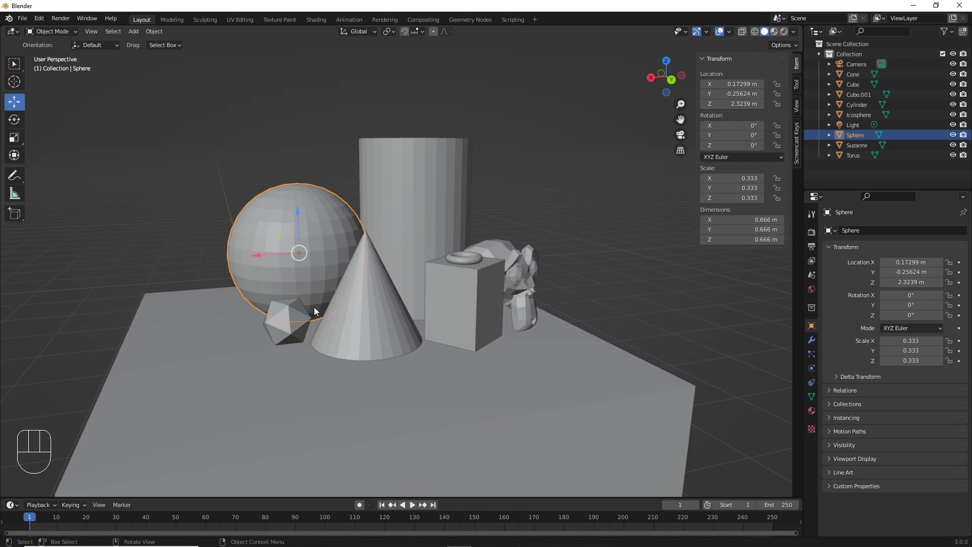
Duplicate the large sphere and move the copy about 0.17 m up along Z.
{"action": "key", "text": "shift+d"}
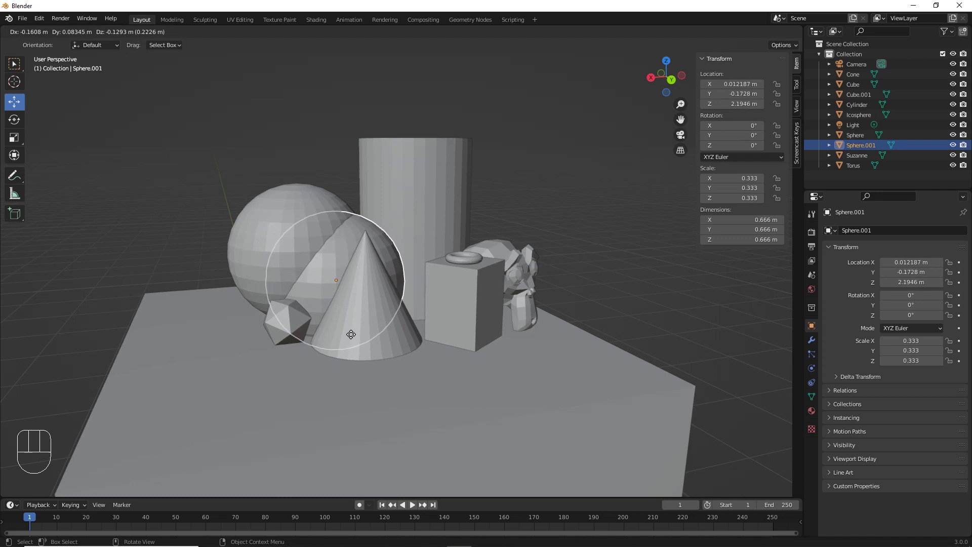
{"action": "key", "text": "y"}
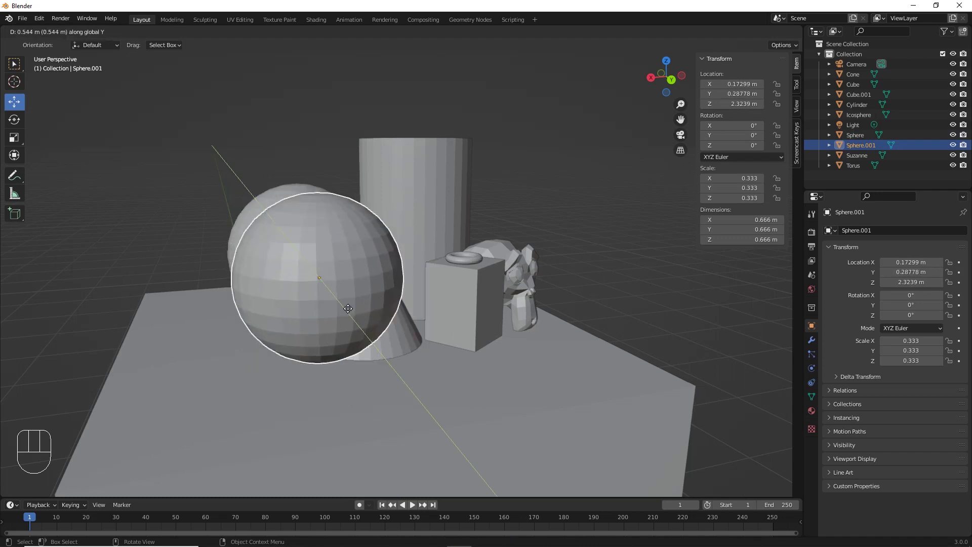
{"action": "key", "text": "x"}
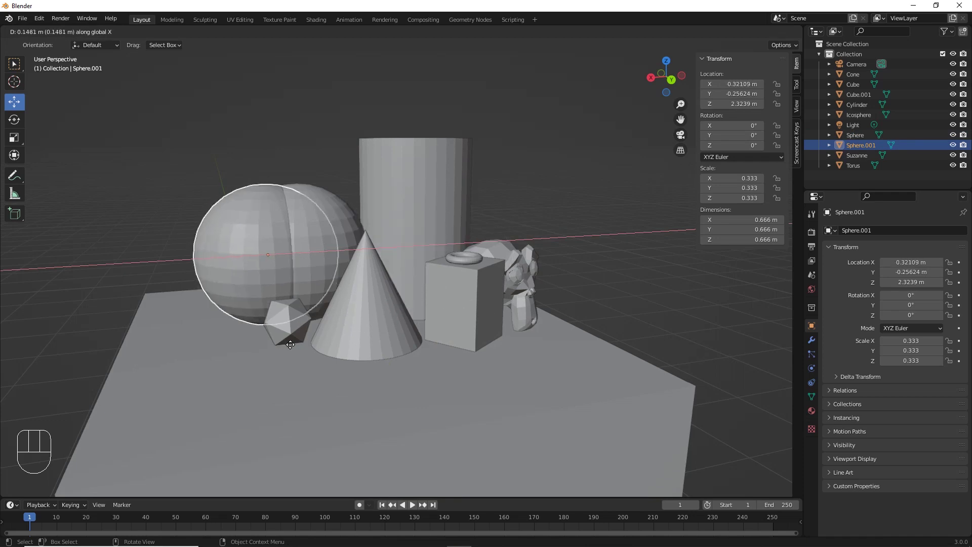
{"action": "key", "text": "z"}
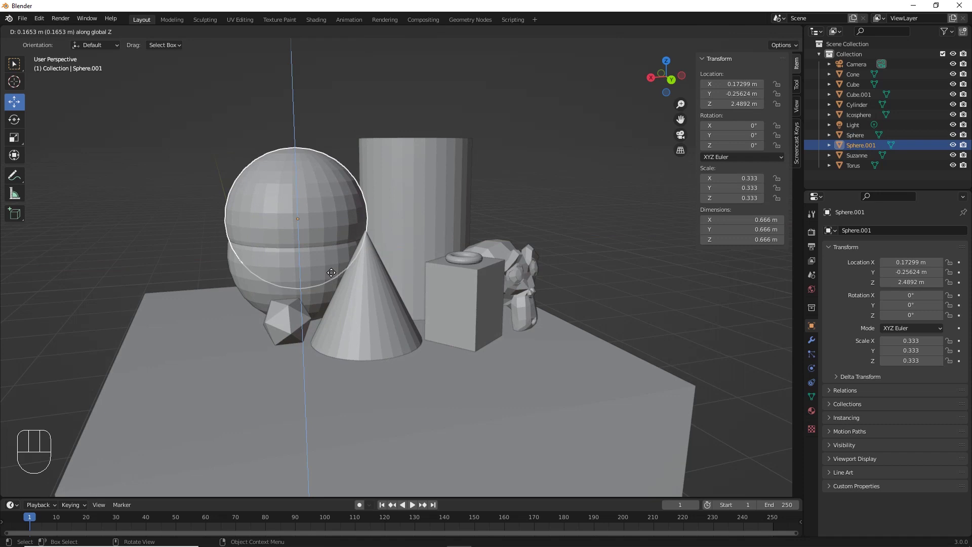
{"action": "left_click", "coordinate": [331, 273]}
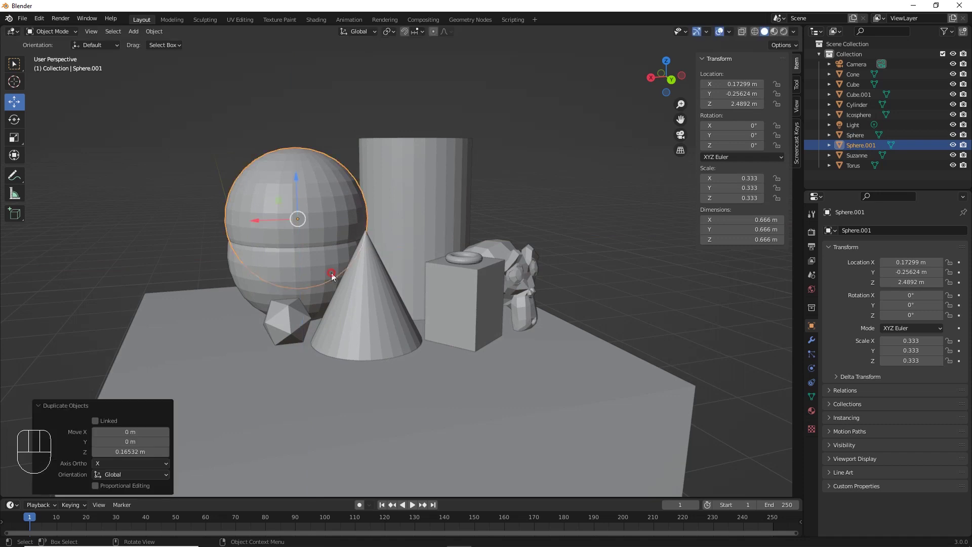
Move the duplicated sphere along Y to about 0.66 m and down along Z to about 2.19 m.
{"action": "middle_click_drag", "start_coordinate": [332, 273], "coordinate": [302, 266]}
{"action": "left_click_drag", "start_coordinate": [465, 302], "coordinate": [554, 321]}
{"action": "middle_click_drag", "start_coordinate": [496, 301], "coordinate": [421, 247]}
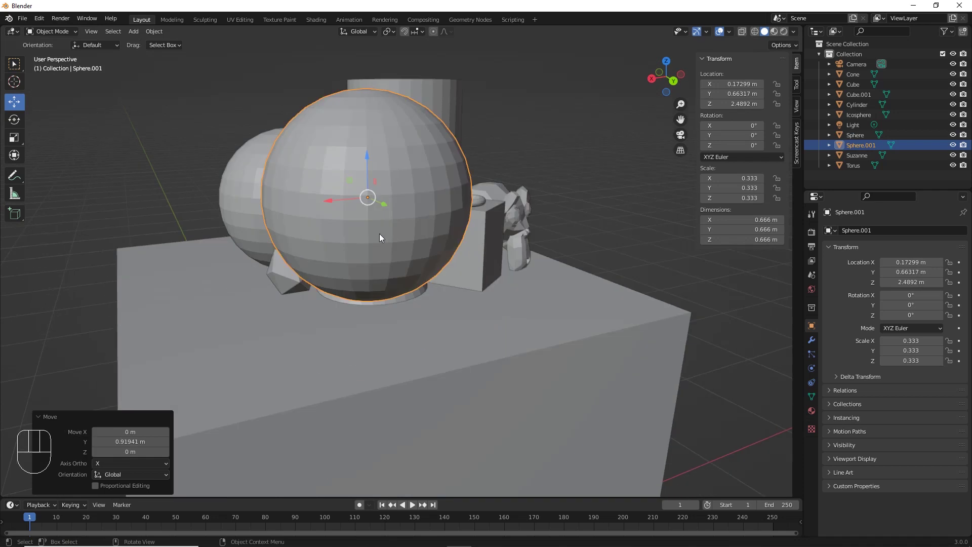
{"action": "key", "text": "g"}
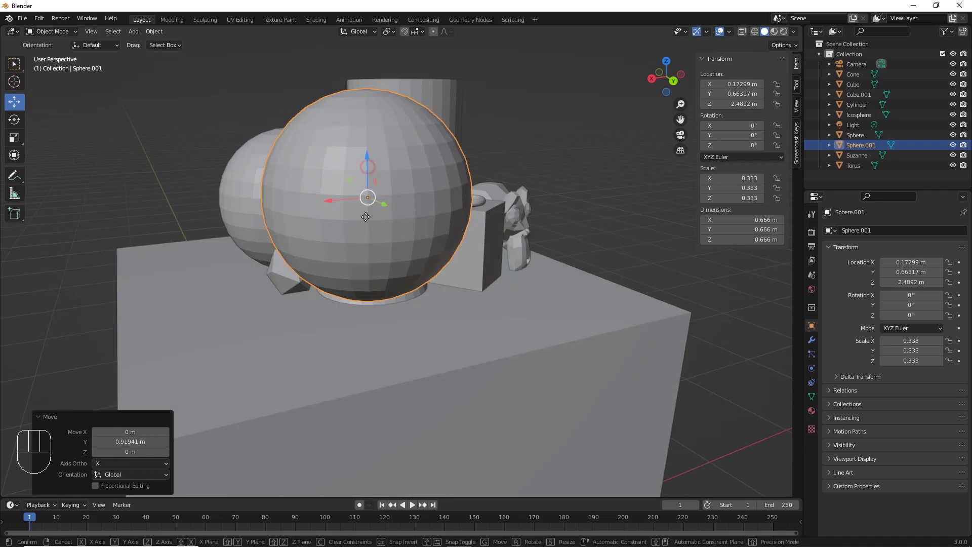
{"action": "key", "text": "z"}
{"action": "left_click", "coordinate": [376, 256]}
{"action": "middle_click_drag", "start_coordinate": [375, 256], "coordinate": [331, 172], "text": "shift"}
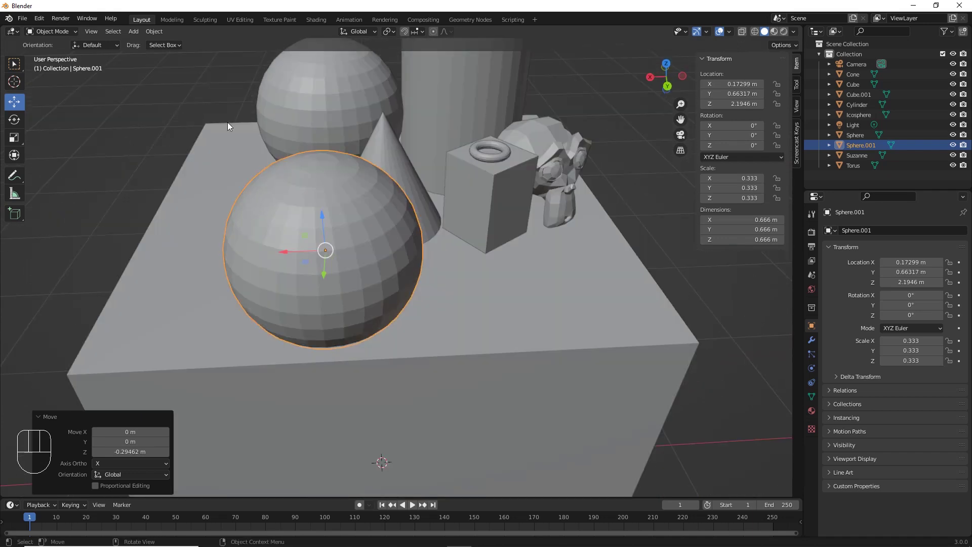
Scale the duplicated sphere to about 0.103 and lower it to about Z 2.08 m.
{"action": "middle_click_drag", "start_coordinate": [317, 257], "coordinate": [388, 245]}
{"action": "middle_click_drag", "start_coordinate": [426, 286], "coordinate": [422, 306], "text": "shift"}
{"action": "key", "text": "s"}
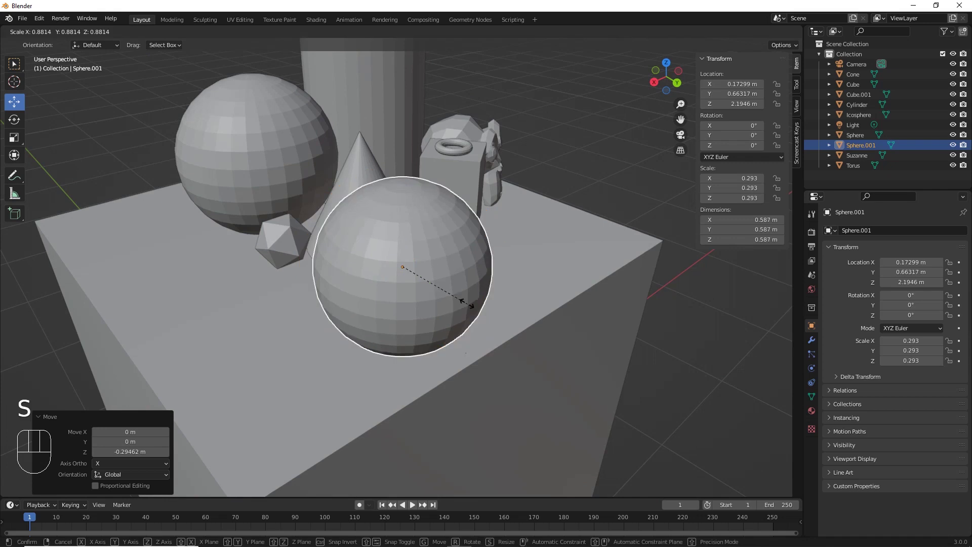
{"action": "left_click", "coordinate": [427, 279]}
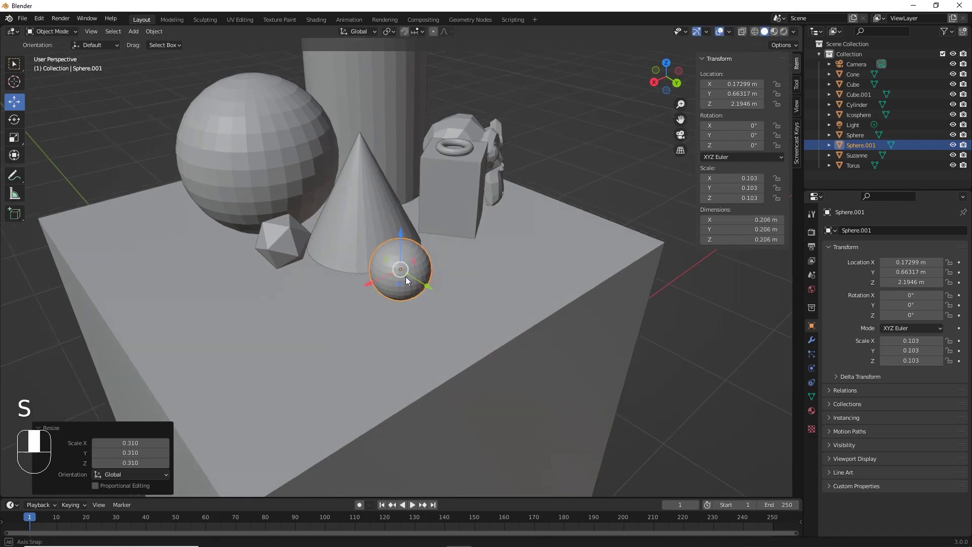
{"action": "middle_click_drag", "start_coordinate": [406, 276], "coordinate": [335, 228]}
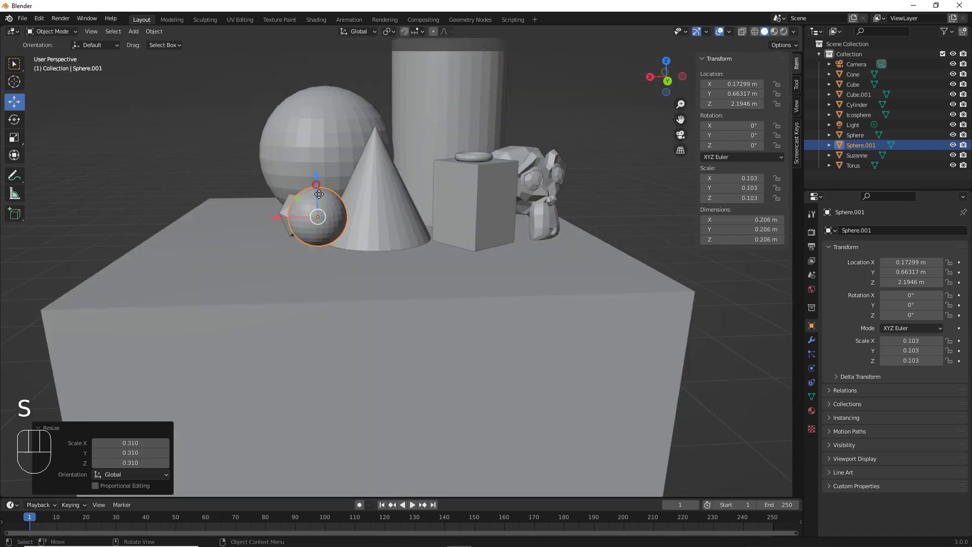
{"action": "left_click_drag", "start_coordinate": [316, 179], "coordinate": [337, 220]}
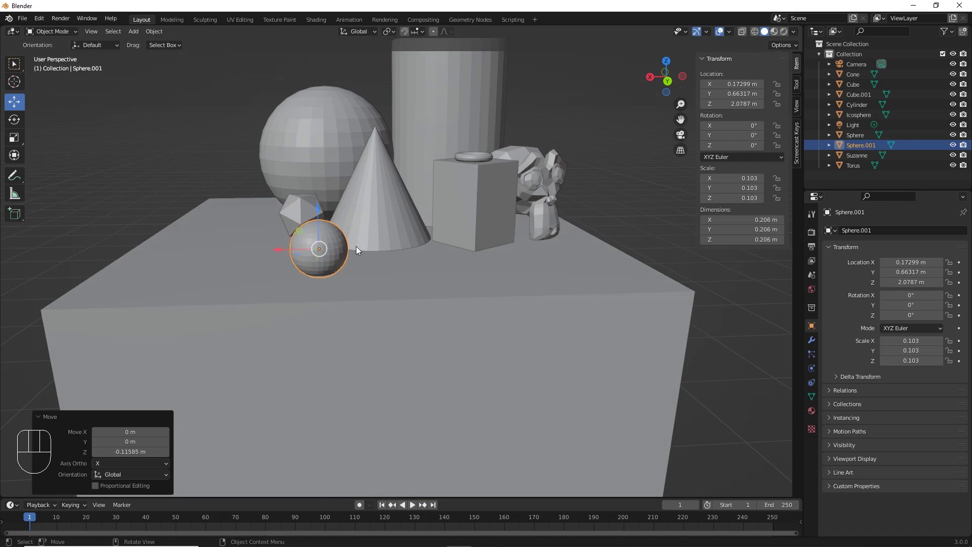
Move the small sphere between the cone and small cube, to about X -0.29 m, Y 0.44 m.
{"action": "left_click_drag", "start_coordinate": [279, 248], "coordinate": [409, 247]}
{"action": "middle_click_drag", "start_coordinate": [409, 246], "coordinate": [452, 321]}
{"action": "left_click_drag", "start_coordinate": [490, 329], "coordinate": [468, 291]}
{"action": "middle_click_drag", "start_coordinate": [468, 299], "coordinate": [430, 283]}
{"action": "scroll", "coordinate": [448, 263], "scroll_direction": "up", "scroll_amount": 4}
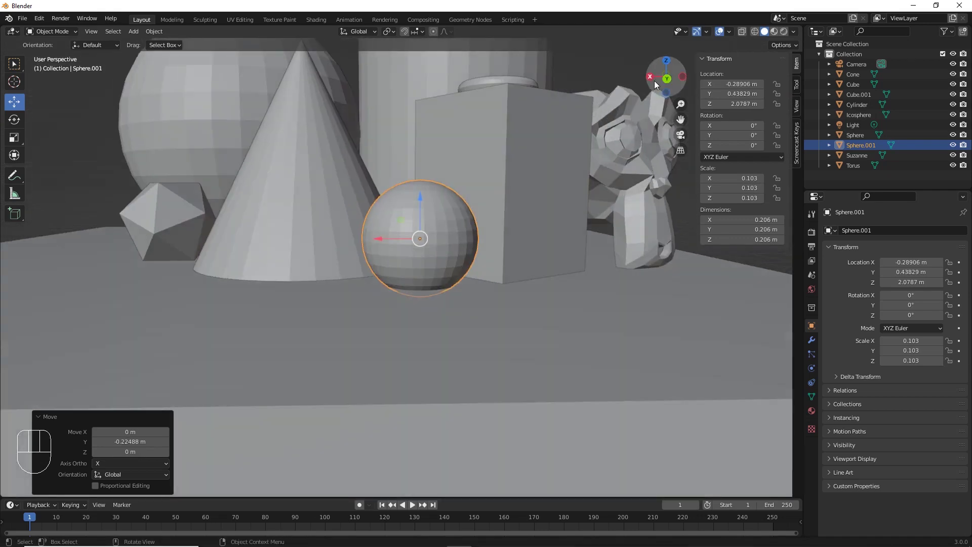
Fine-tune the small sphere's height and position so it rests on the large cube between the cone and small cube.
{"action": "left_click", "coordinate": [650, 77]}
{"action": "left_click_drag", "start_coordinate": [479, 208], "coordinate": [576, 199]}
{"action": "middle_click_drag", "start_coordinate": [576, 199], "coordinate": [355, 378]}
{"action": "scroll", "coordinate": [431, 264], "scroll_direction": "down", "scroll_amount": 2}
{"action": "scroll", "coordinate": [528, 313], "scroll_direction": "down", "scroll_amount": 2}
{"action": "left_click", "coordinate": [355, 378]}
{"action": "left_click_drag", "start_coordinate": [354, 378], "coordinate": [382, 380]}
{"action": "middle_click_drag", "start_coordinate": [381, 380], "coordinate": [392, 446]}
{"action": "left_click_drag", "start_coordinate": [403, 288], "coordinate": [403, 279]}
{"action": "left_click_drag", "start_coordinate": [374, 246], "coordinate": [379, 246]}
{"action": "middle_click_drag", "start_coordinate": [378, 237], "coordinate": [385, 152]}
{"action": "left_click", "coordinate": [523, 261]}
{"action": "middle_click_drag", "start_coordinate": [523, 261], "coordinate": [487, 262]}
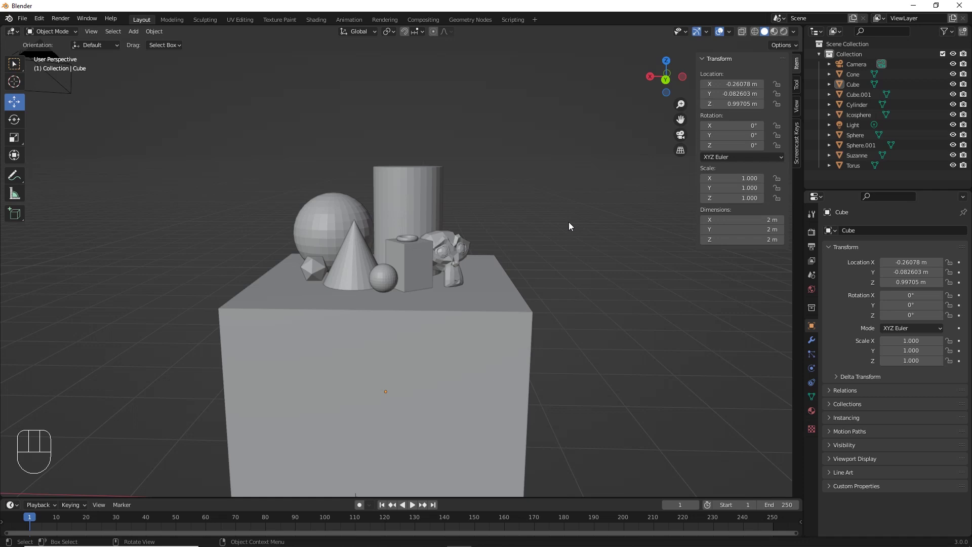
Inspect the arrangement from the top, front, right, left and back views.
{"action": "key", "text": "KP_7"}
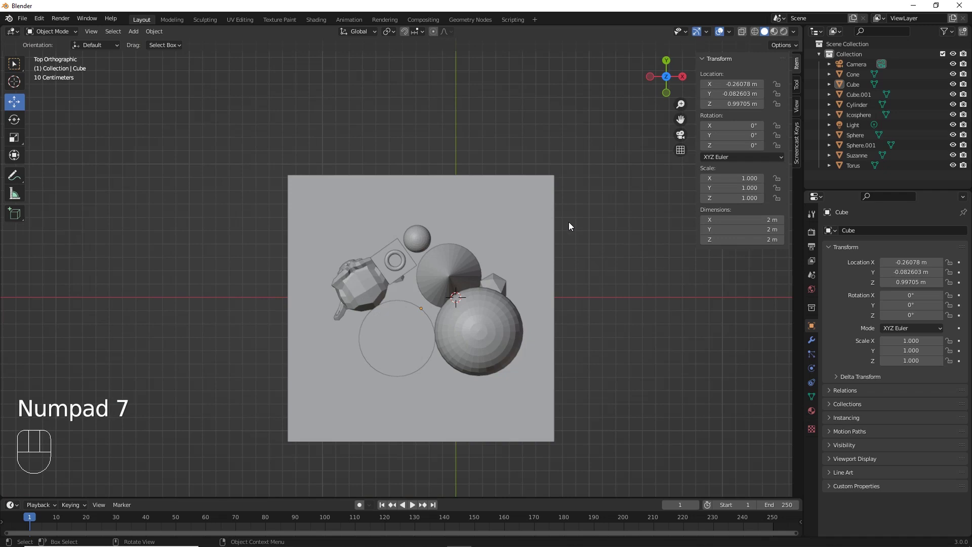
{"action": "key", "text": "KP_1"}
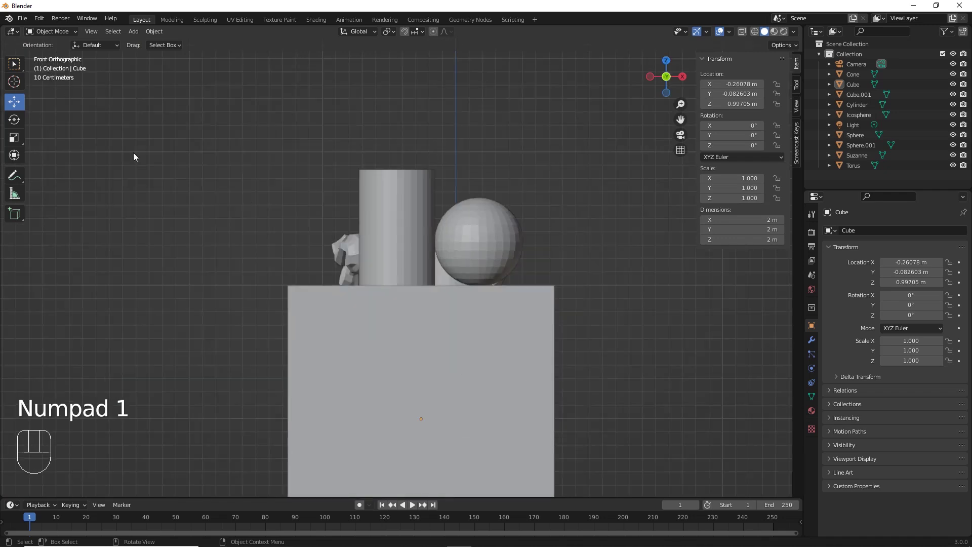
{"action": "key", "text": "KP_3"}
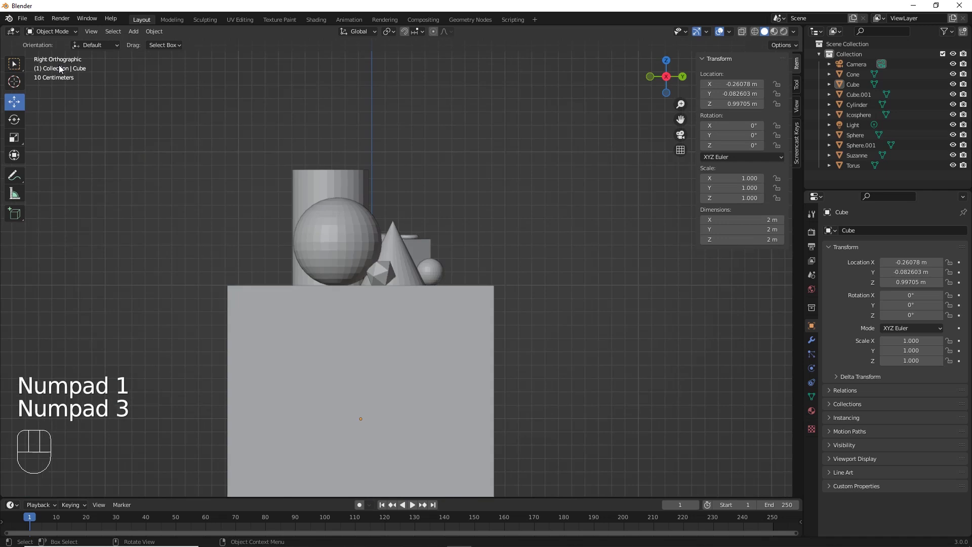
{"action": "key", "text": "KP_9"}
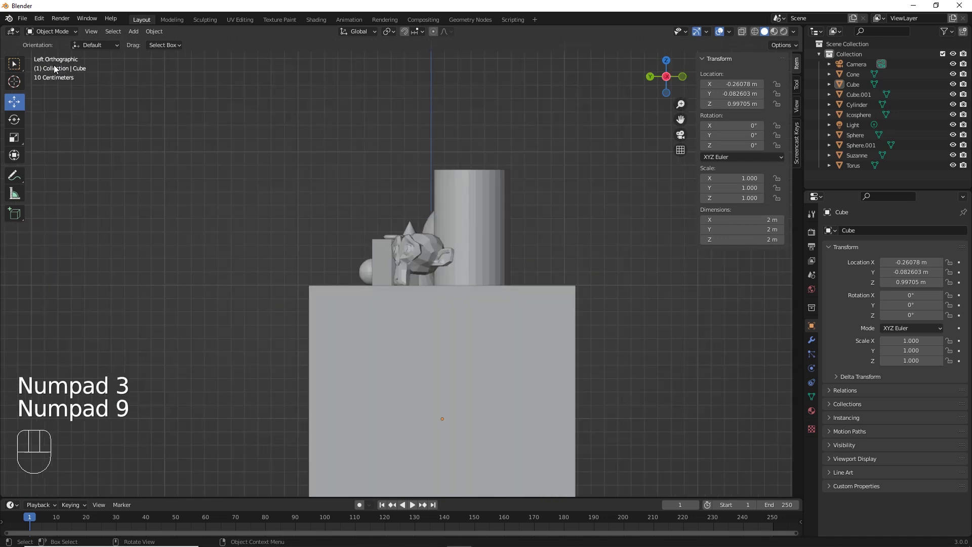
{"action": "key", "text": "KP_2"}
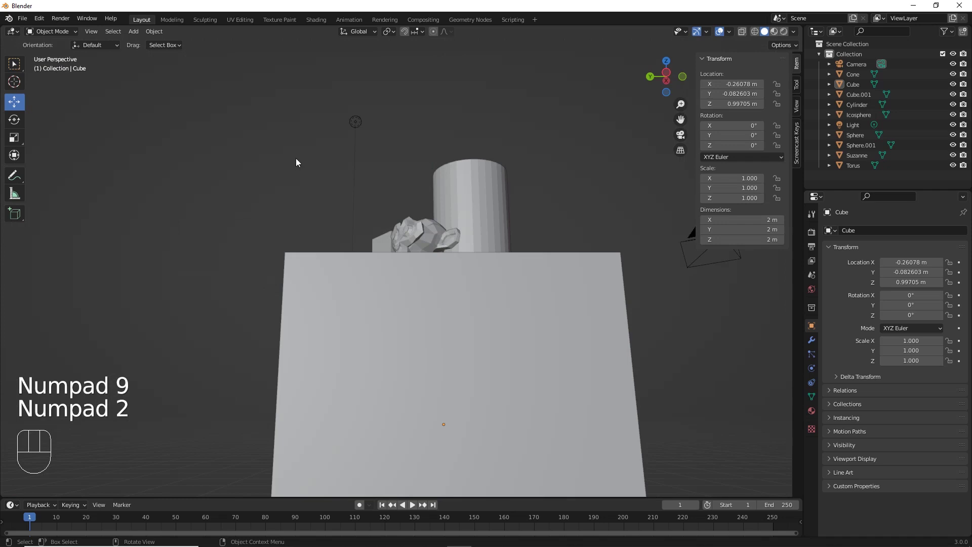
{"action": "middle_click_drag", "start_coordinate": [402, 239], "coordinate": [391, 250]}
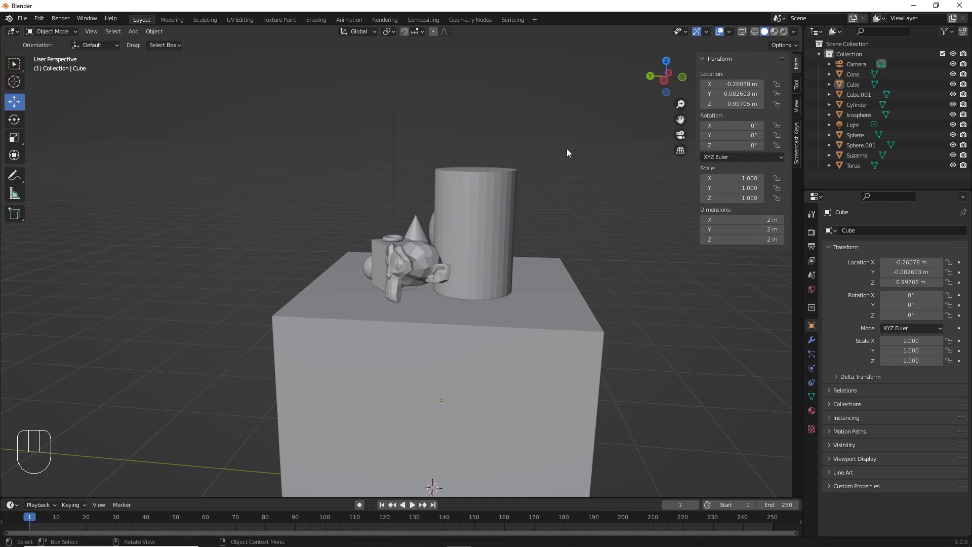
{"action": "left_click", "coordinate": [648, 78]}
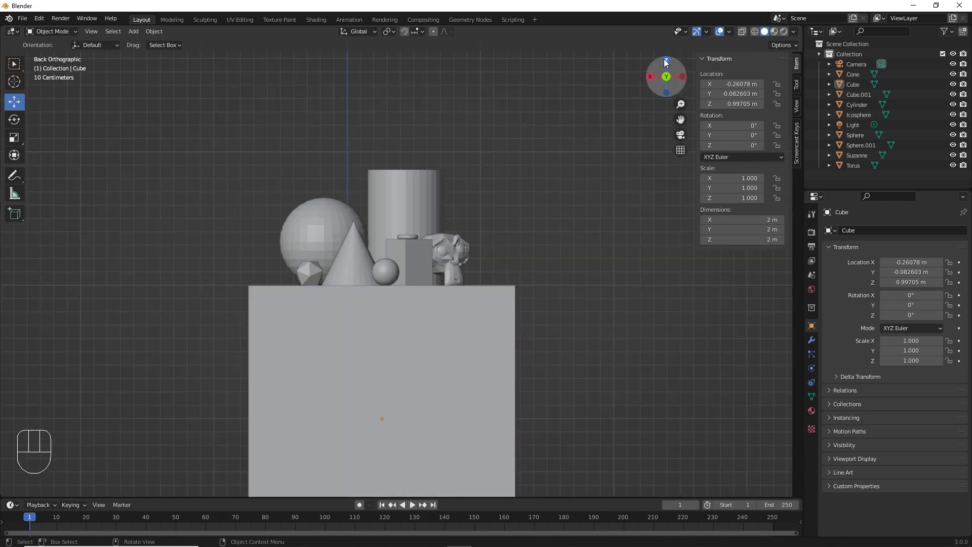
{"action": "left_click_drag", "start_coordinate": [664, 59], "coordinate": [664, 64]}
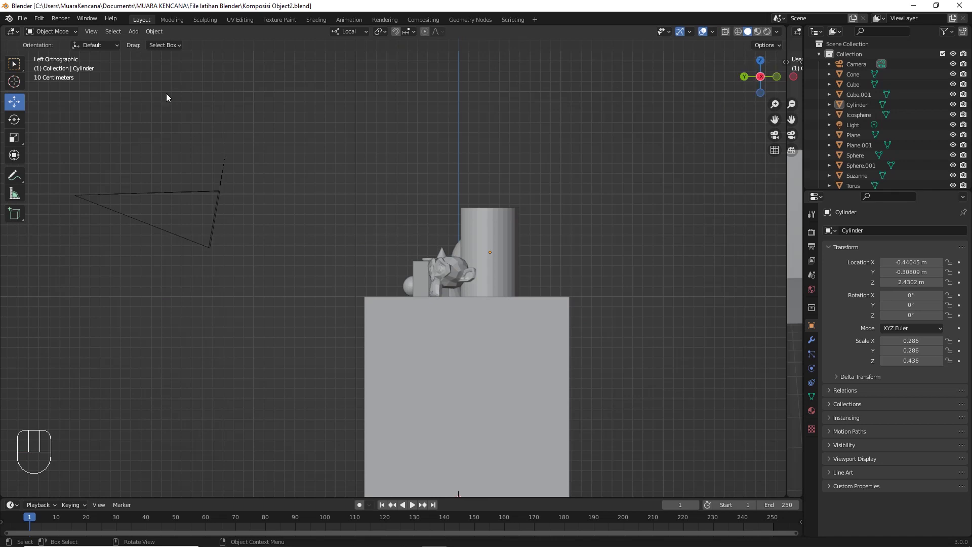
View the arrangement from the Camera viewpoint.
{"action": "left_click", "coordinate": [91, 31]}
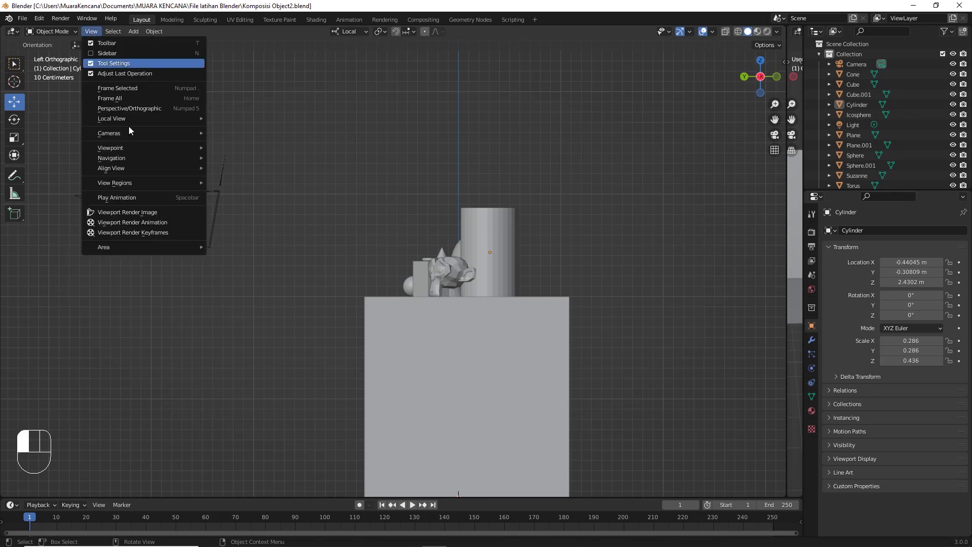
{"action": "mouse_move", "coordinate": [127, 150]}
{"action": "mouse_move", "coordinate": [126, 168]}
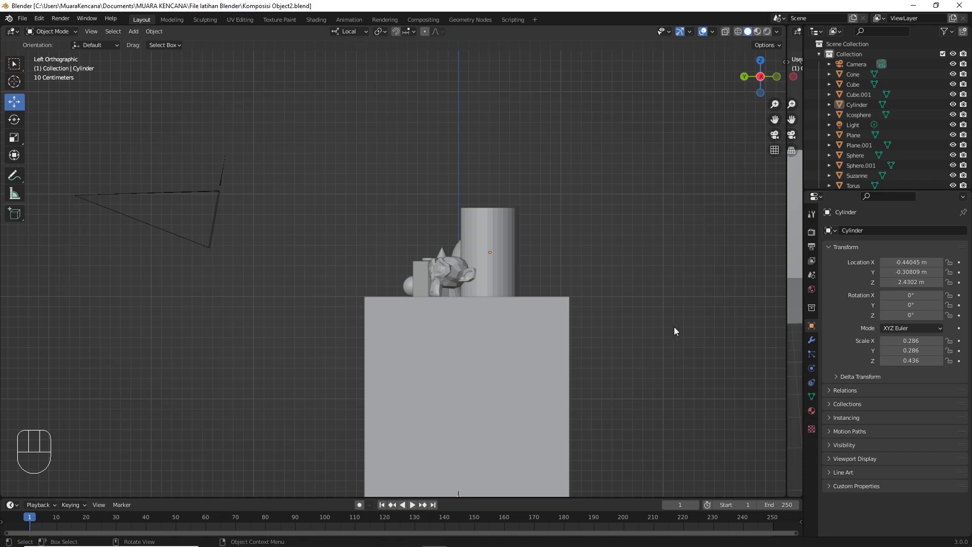
{"action": "left_click", "coordinate": [93, 32]}
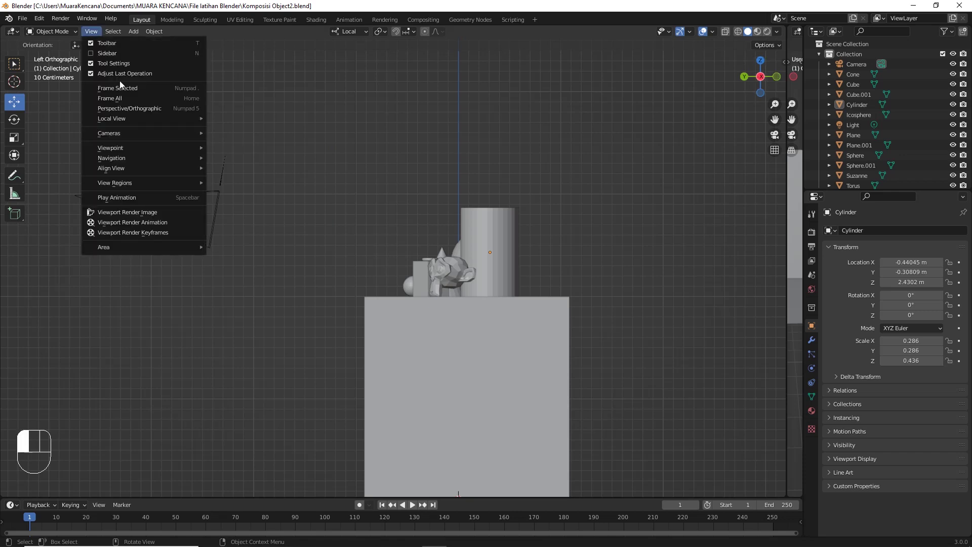
{"action": "mouse_move", "coordinate": [129, 148]}
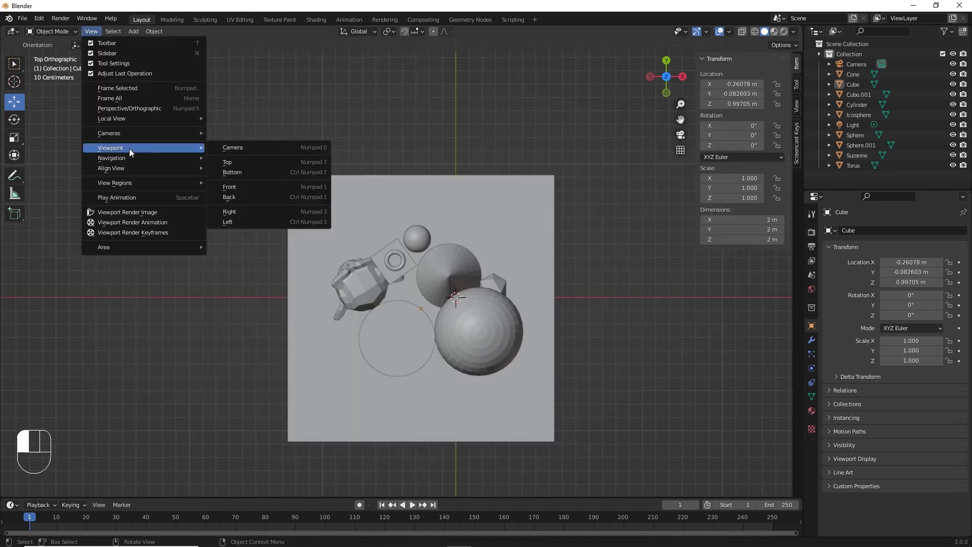
{"action": "left_click", "coordinate": [239, 148]}
Delete the existing camera and add a new camera at the world origin.
{"action": "middle_click_drag", "start_coordinate": [464, 214], "coordinate": [303, 225]}
{"action": "scroll", "coordinate": [307, 224], "scroll_direction": "down", "scroll_amount": 4}
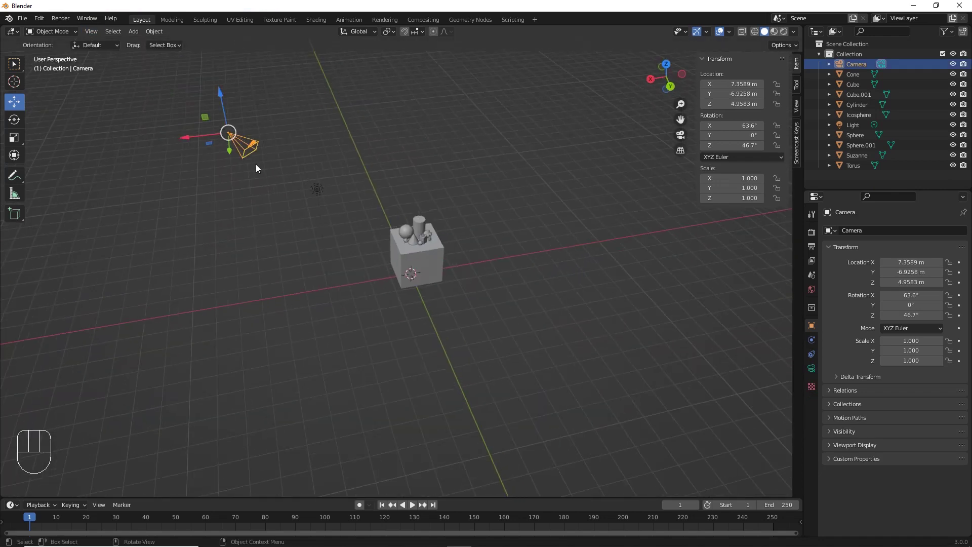
{"action": "middle_click_drag", "start_coordinate": [228, 172], "coordinate": [332, 185]}
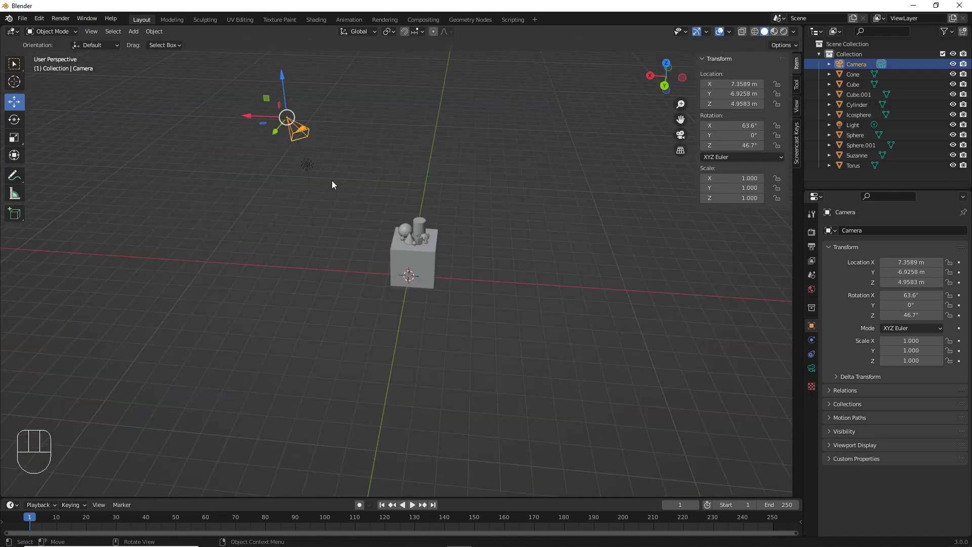
{"action": "key", "text": "Delete"}
{"action": "key", "text": "Delete"}
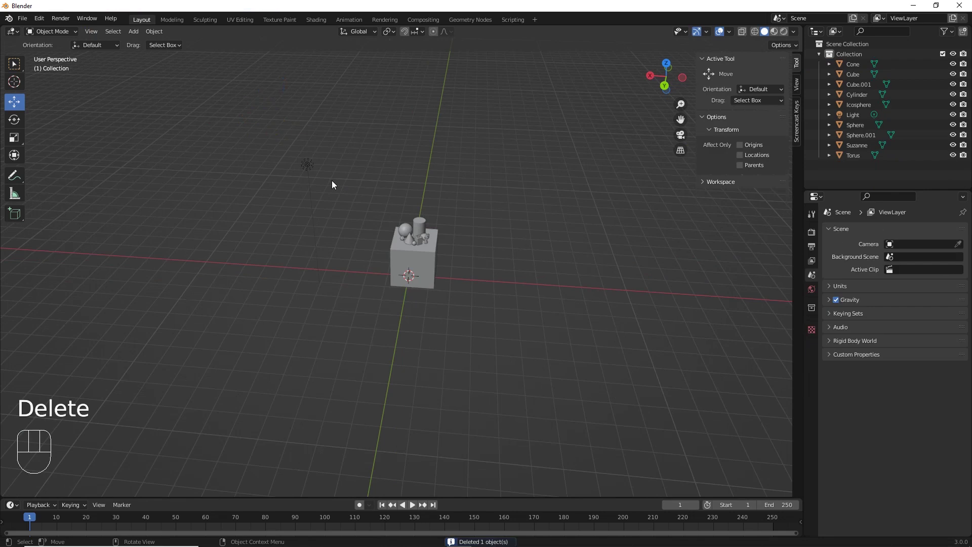
{"action": "left_click", "coordinate": [134, 32]}
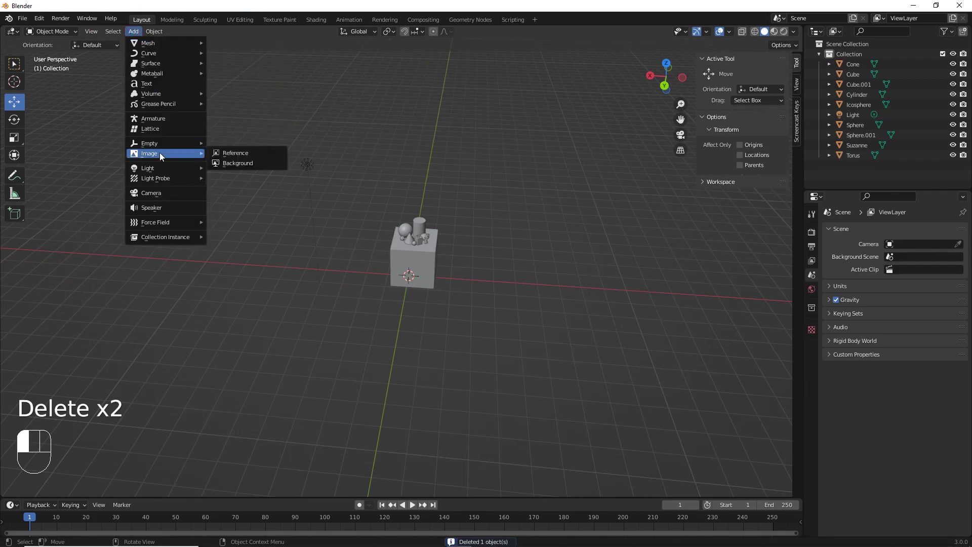
{"action": "left_click", "coordinate": [163, 192]}
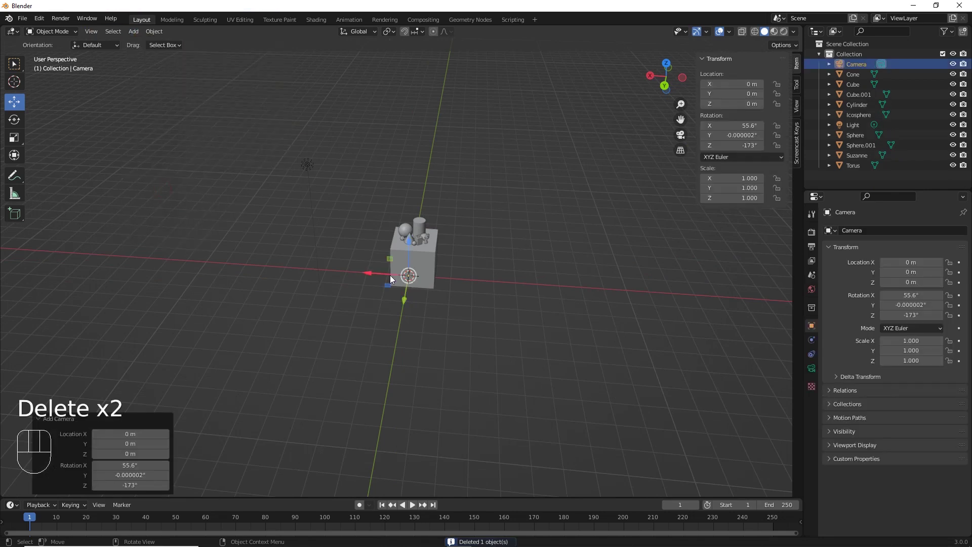
Move the new camera along Y to about 5.86 m and raise it along Z to about 3.45 m.
{"action": "middle_click_drag", "start_coordinate": [390, 275], "coordinate": [371, 283]}
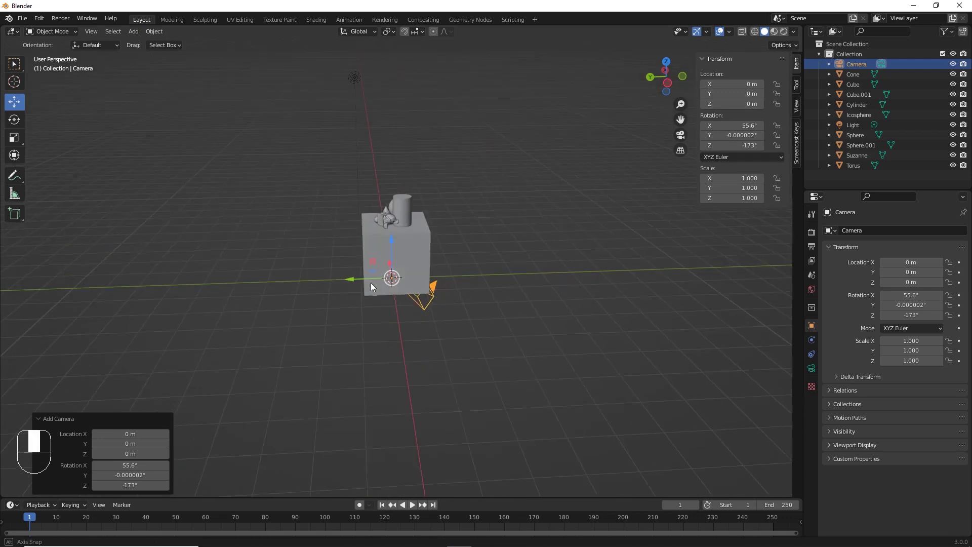
{"action": "left_click_drag", "start_coordinate": [364, 278], "coordinate": [174, 269]}
{"action": "middle_click_drag", "start_coordinate": [233, 268], "coordinate": [332, 262]}
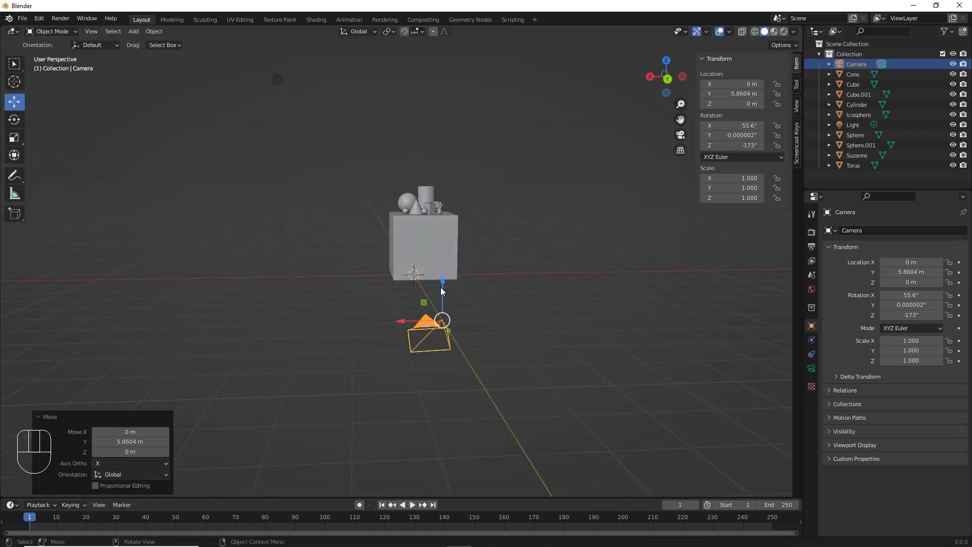
{"action": "middle_click_drag", "start_coordinate": [441, 290], "coordinate": [482, 293]}
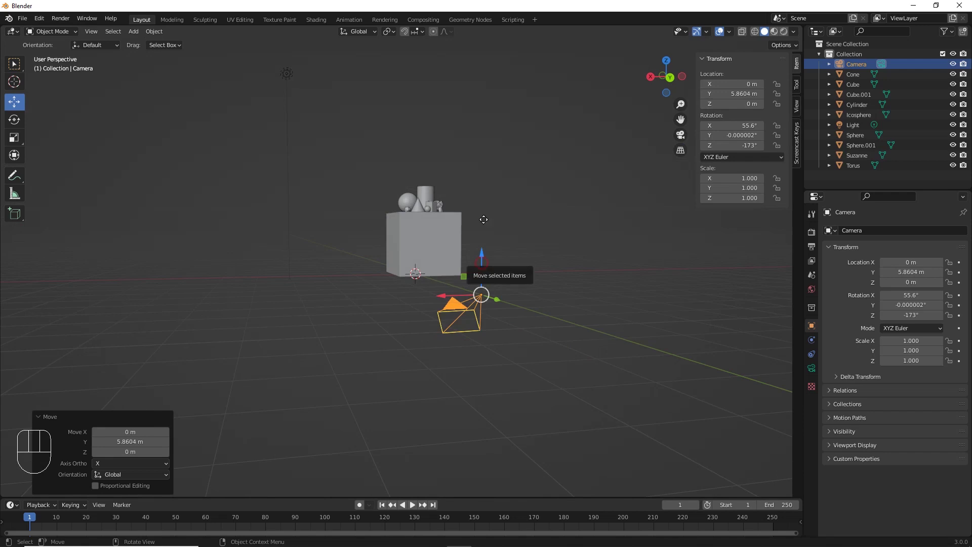
{"action": "left_click_drag", "start_coordinate": [484, 220], "coordinate": [474, 96]}
{"action": "middle_click_drag", "start_coordinate": [475, 116], "coordinate": [520, 191]}
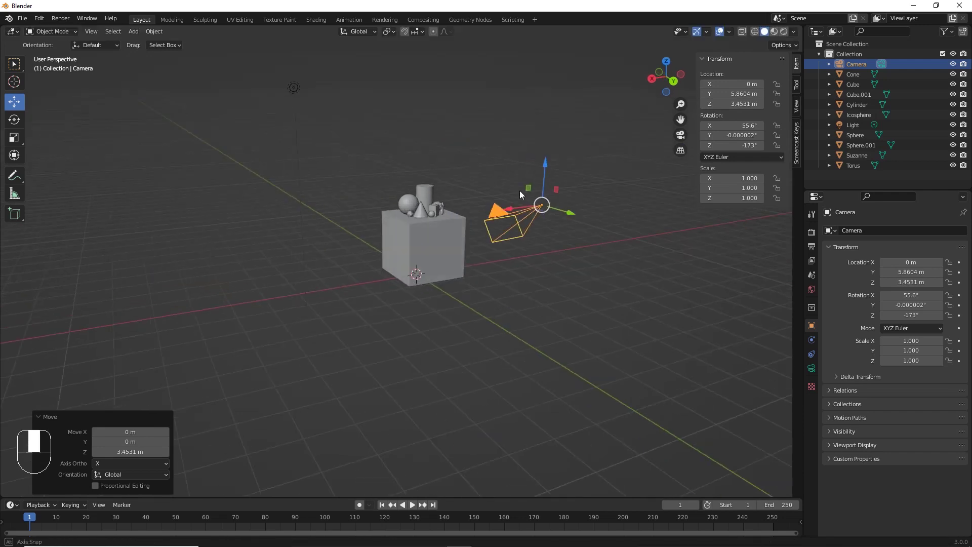
Lower the camera to about Z 3.23 m and shift it along X to about -0.28 m.
{"action": "left_click_drag", "start_coordinate": [547, 172], "coordinate": [548, 190]}
{"action": "middle_click_drag", "start_coordinate": [542, 265], "coordinate": [476, 292]}
{"action": "left_click_drag", "start_coordinate": [347, 373], "coordinate": [363, 371]}
{"action": "middle_click_drag", "start_coordinate": [363, 371], "coordinate": [470, 272]}
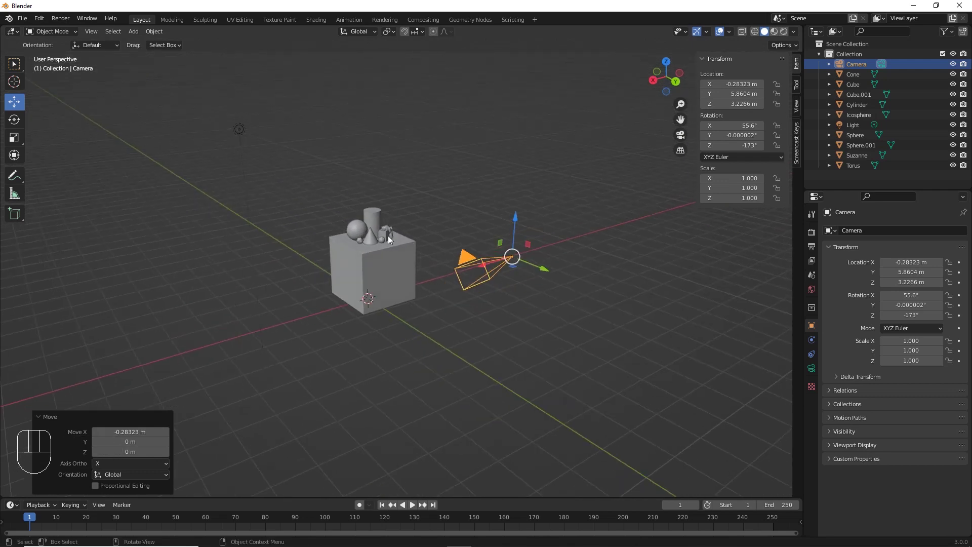
Rotate the camera about 24.4° in the right orthographic view so that it aims towards the still-life objects.
{"action": "left_click", "coordinate": [14, 120]}
{"action": "middle_click_drag", "start_coordinate": [347, 238], "coordinate": [376, 239]}
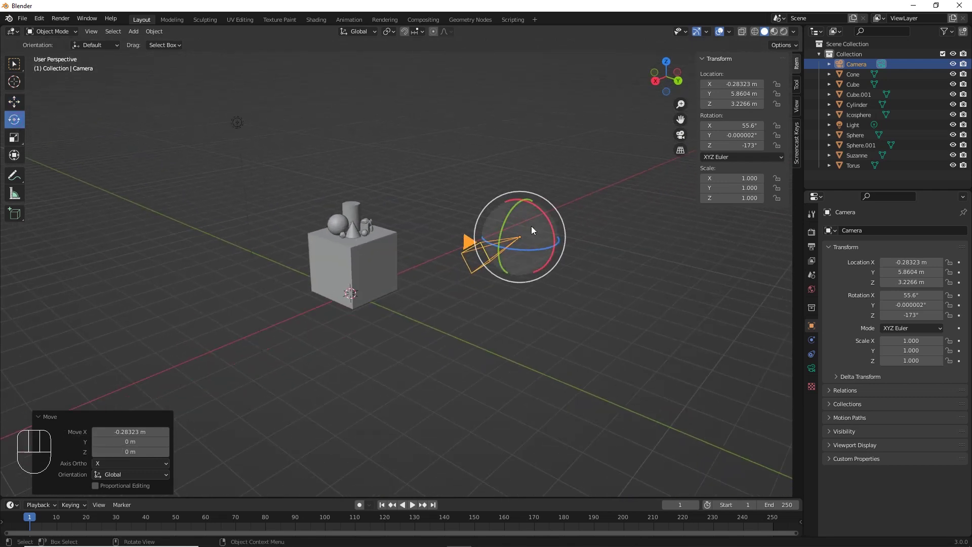
{"action": "left_click", "coordinate": [678, 80]}
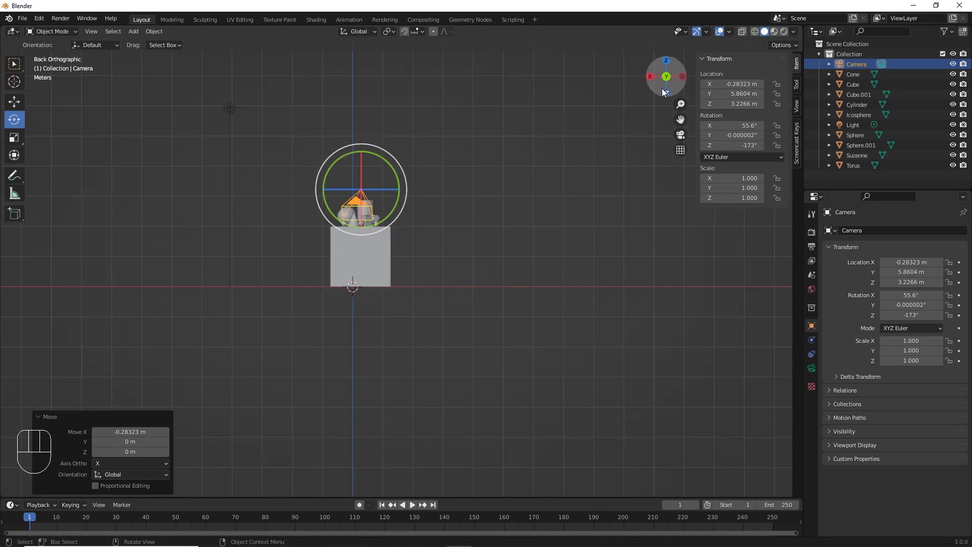
{"action": "left_click", "coordinate": [650, 76]}
{"action": "left_click_drag", "start_coordinate": [578, 153], "coordinate": [594, 159]}
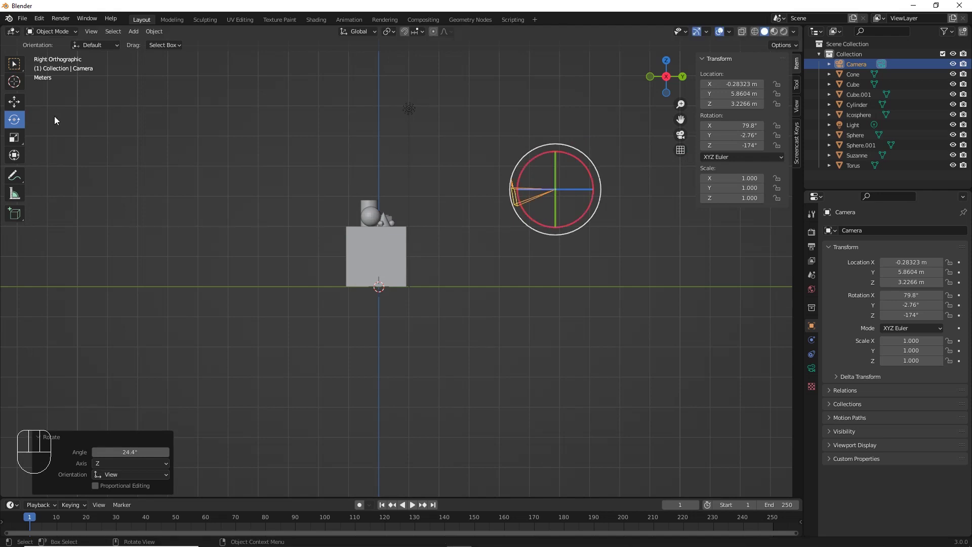
{"action": "left_click", "coordinate": [14, 102]}
Switch the 3D viewport to the active camera's view.
{"action": "mouse_move", "coordinate": [75, 126]}
{"action": "middle_mouse_down"}
{"action": "mouse_move", "coordinate": [489, 273]}
{"action": "mouse_move", "coordinate": [383, 256]}
{"action": "mouse_move", "coordinate": [89, 138]}
{"action": "middle_mouse_up"}
{"action": "left_click", "coordinate": [383, 251]}
{"action": "left_click", "coordinate": [92, 31]}
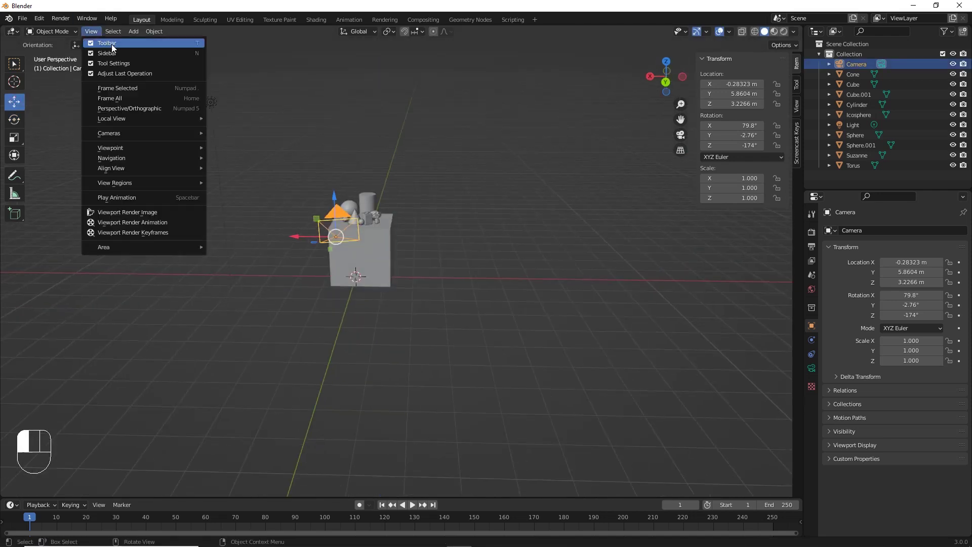
{"action": "mouse_move", "coordinate": [132, 134]}
{"action": "left_click", "coordinate": [267, 144]}
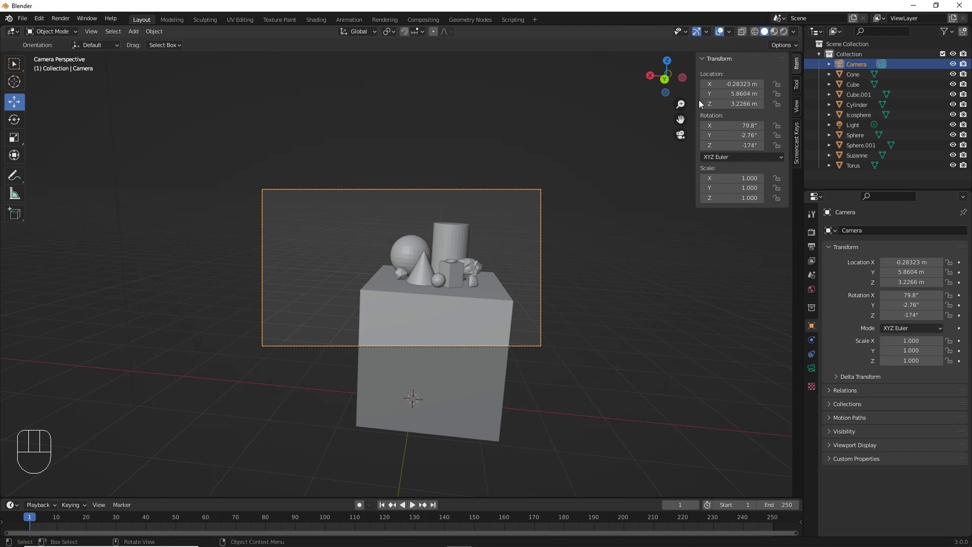
Split the 3D viewport into two side-by-side views and turn the second one to a user perspective showing the camera.
{"action": "left_click_drag", "start_coordinate": [804, 28], "coordinate": [383, 89]}
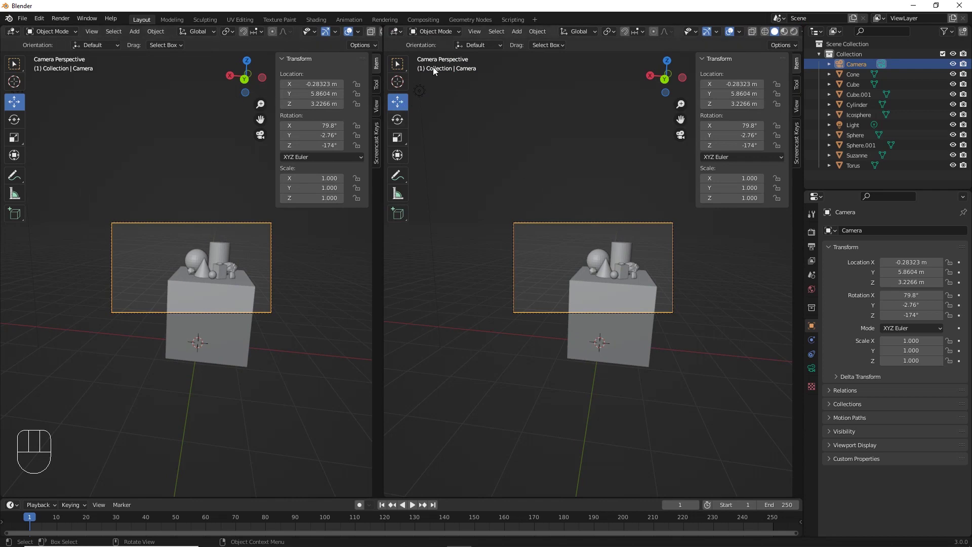
{"action": "middle_click_drag", "start_coordinate": [539, 177], "coordinate": [463, 150]}
{"action": "scroll", "coordinate": [560, 271], "scroll_direction": "down", "scroll_amount": 5}
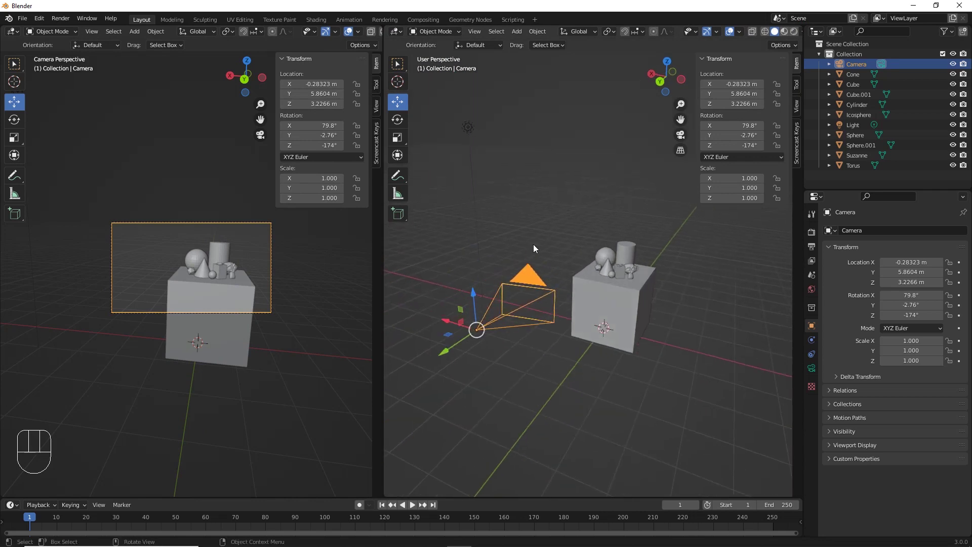
{"action": "middle_click_drag", "start_coordinate": [490, 284], "coordinate": [509, 275]}
Set the selected camera as the active camera in the first viewport and toggle its camera view off and on.
{"action": "mouse_move", "coordinate": [128, 183]}
{"action": "middle_mouse_down"}
{"action": "mouse_move", "coordinate": [178, 227]}
{"action": "mouse_move", "coordinate": [123, 195]}
{"action": "middle_mouse_up"}
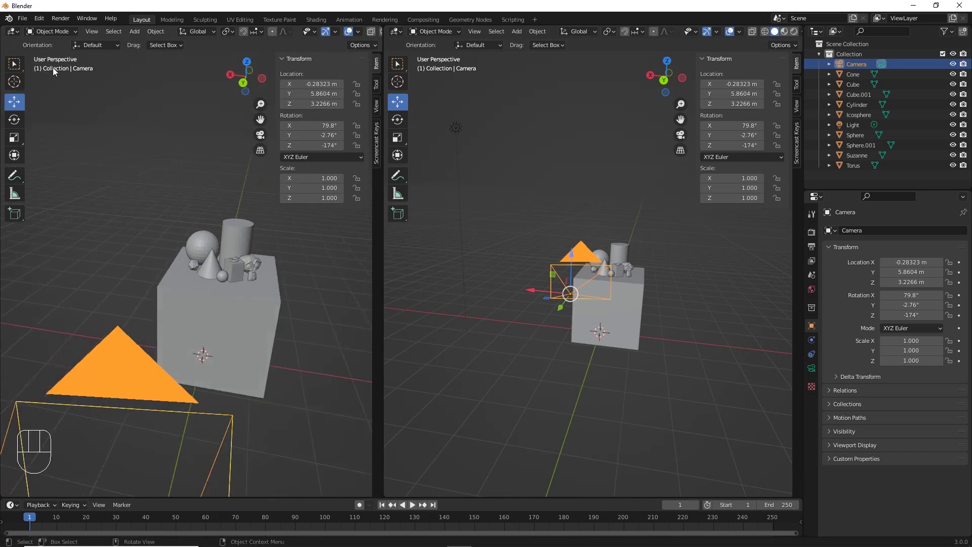
{"action": "left_click", "coordinate": [92, 32]}
{"action": "mouse_move", "coordinate": [118, 133]}
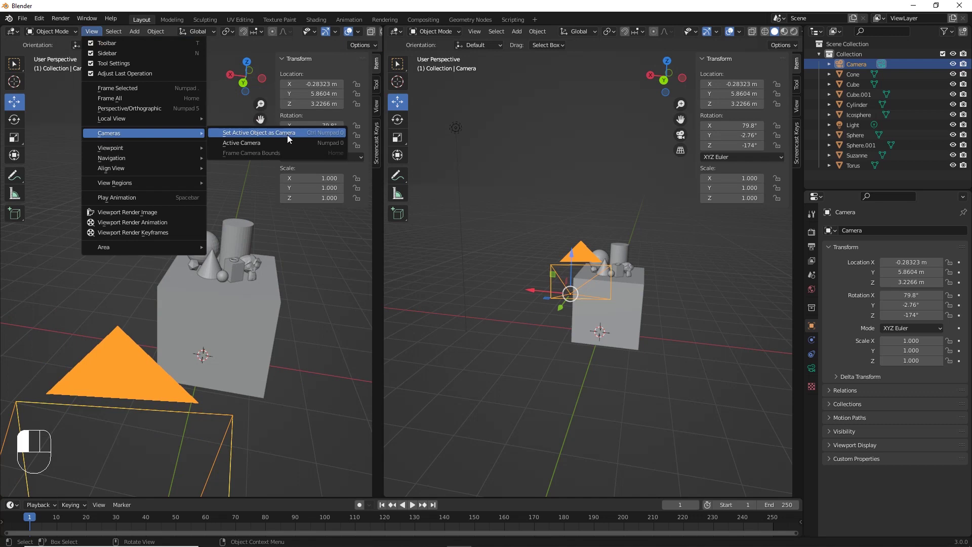
{"action": "left_click", "coordinate": [281, 135]}
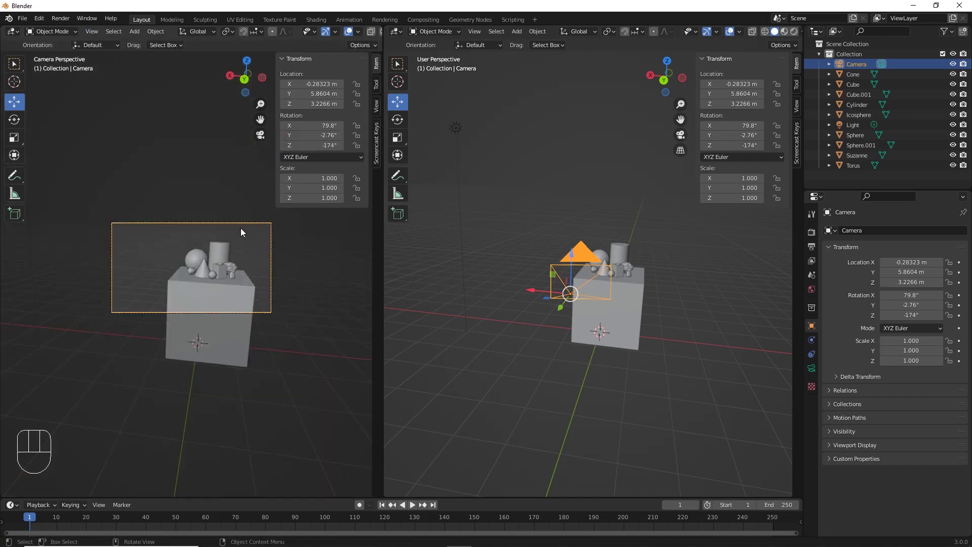
{"action": "key", "text": "KP_0"}
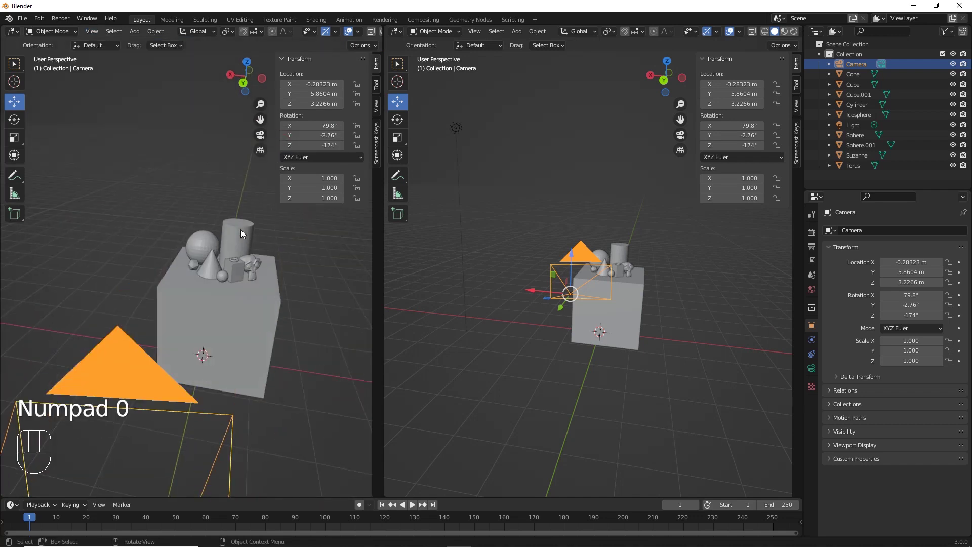
{"action": "key", "text": "KP_0"}
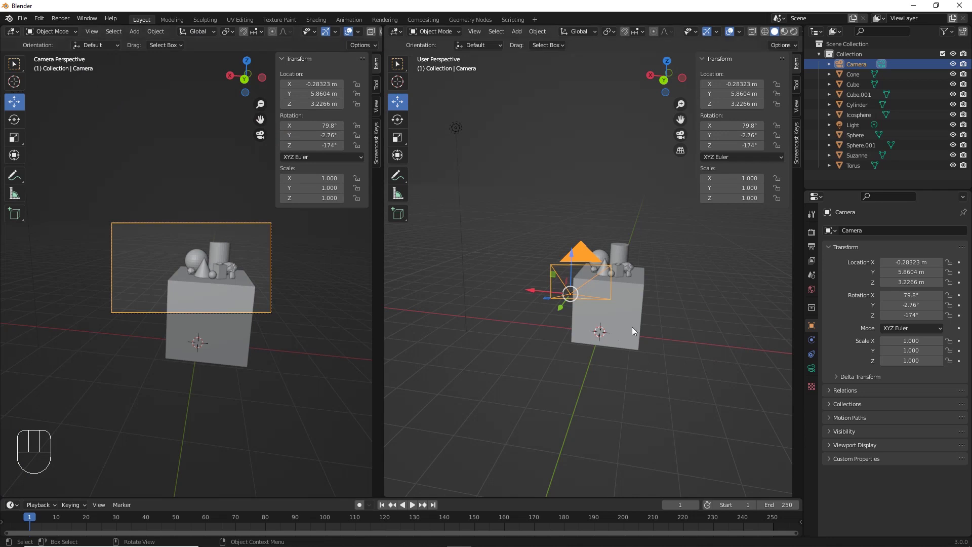
Move the camera about -0.36 m along the global X axis in the user perspective viewport.
{"action": "middle_click_drag", "start_coordinate": [632, 326], "coordinate": [600, 339]}
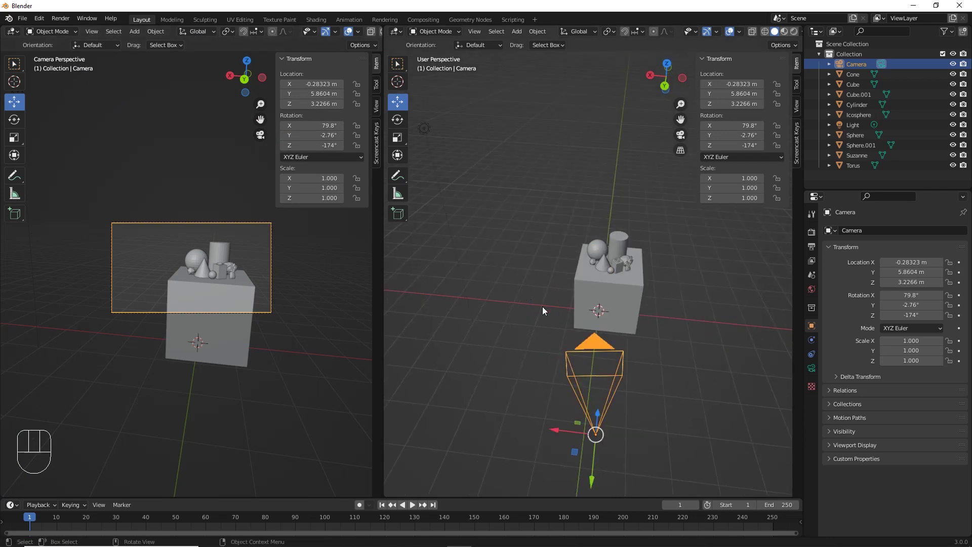
{"action": "middle_click_drag", "start_coordinate": [596, 404], "coordinate": [500, 291], "text": "shift"}
{"action": "left_click_drag", "start_coordinate": [501, 291], "coordinate": [536, 298]}
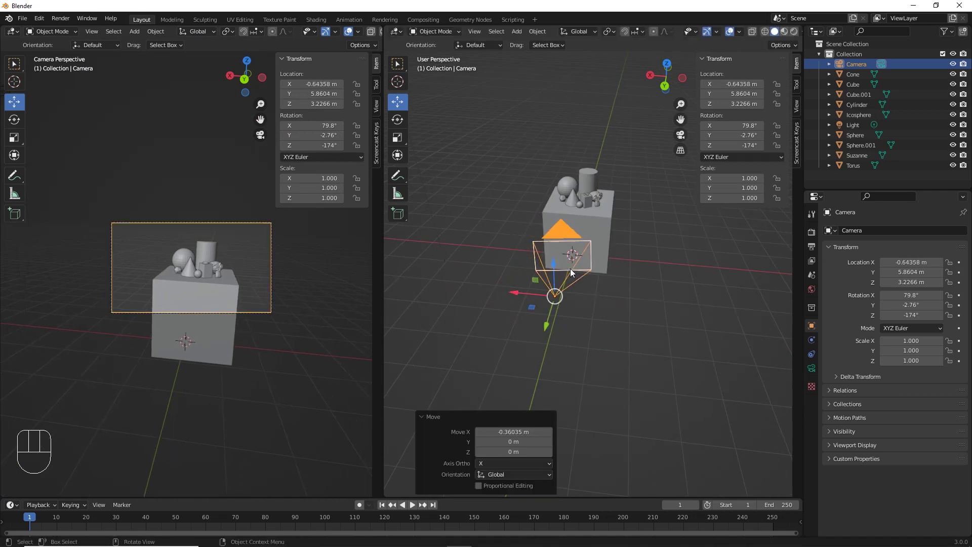
Rotate the camera about 4.11° in the back orthographic view to level its framing of the objects.
{"action": "middle_click_drag", "start_coordinate": [558, 304], "coordinate": [565, 291]}
{"action": "left_click", "coordinate": [653, 77]}
{"action": "left_click", "coordinate": [683, 77]}
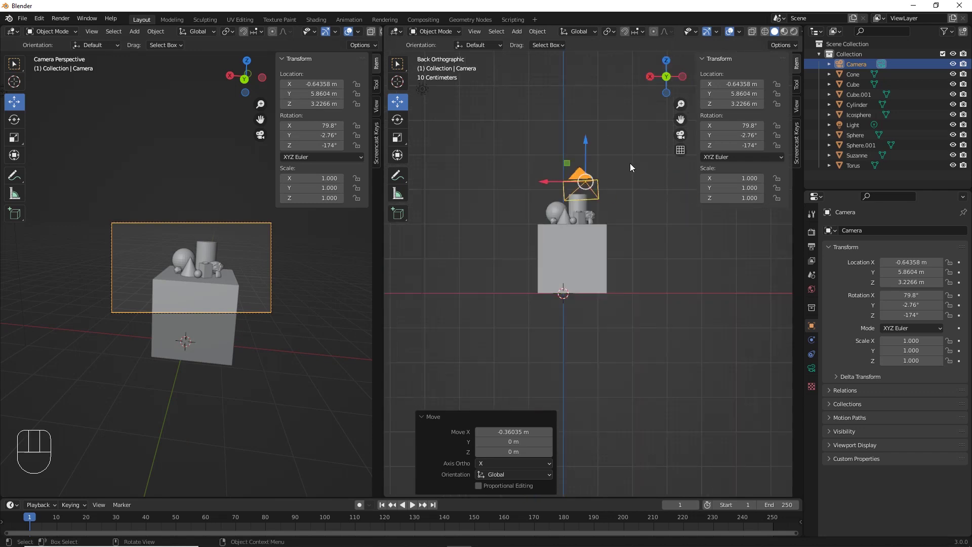
{"action": "left_click", "coordinate": [400, 119]}
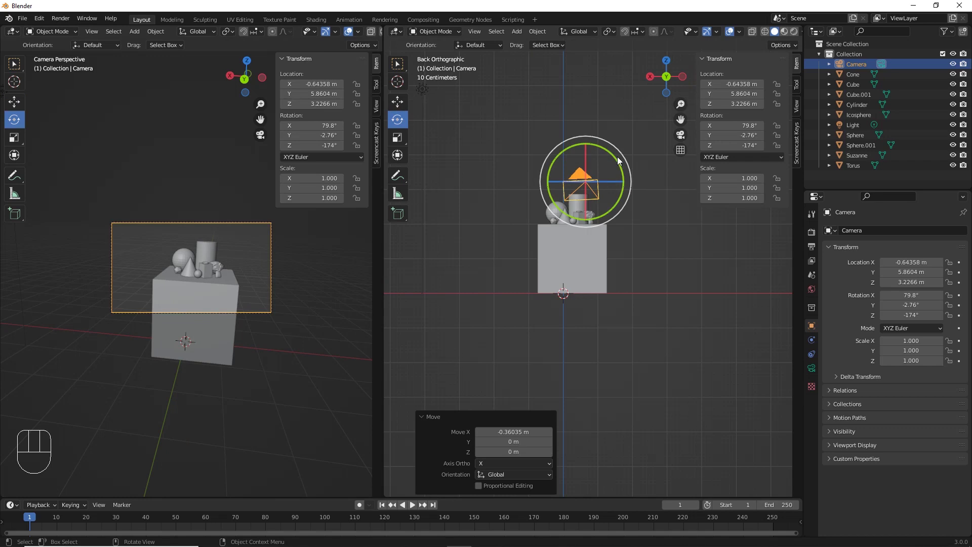
{"action": "left_click_drag", "start_coordinate": [624, 153], "coordinate": [630, 156]}
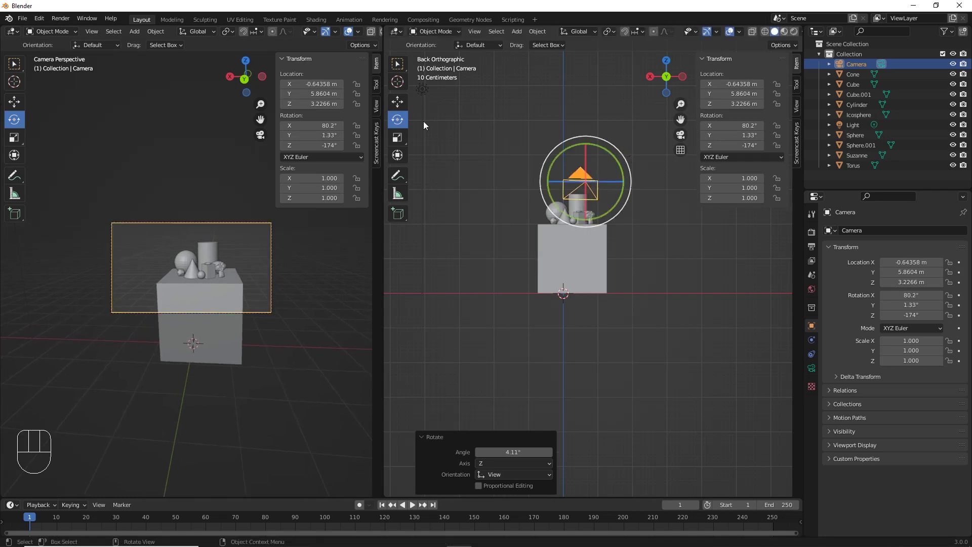
In the top orthographic view, turn the camera to about -181° around Z and shift it to about X -0.015 m.
{"action": "left_click", "coordinate": [398, 102]}
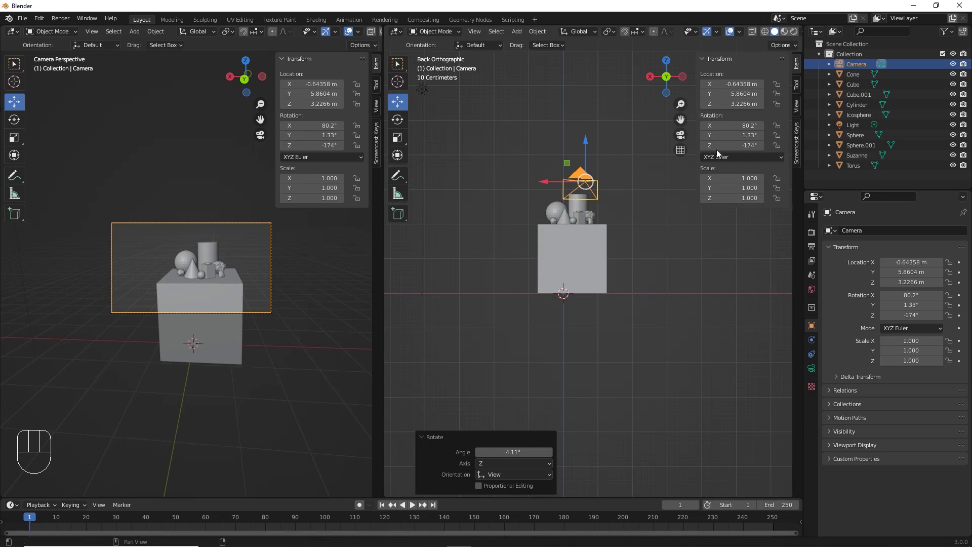
{"action": "left_click", "coordinate": [667, 61]}
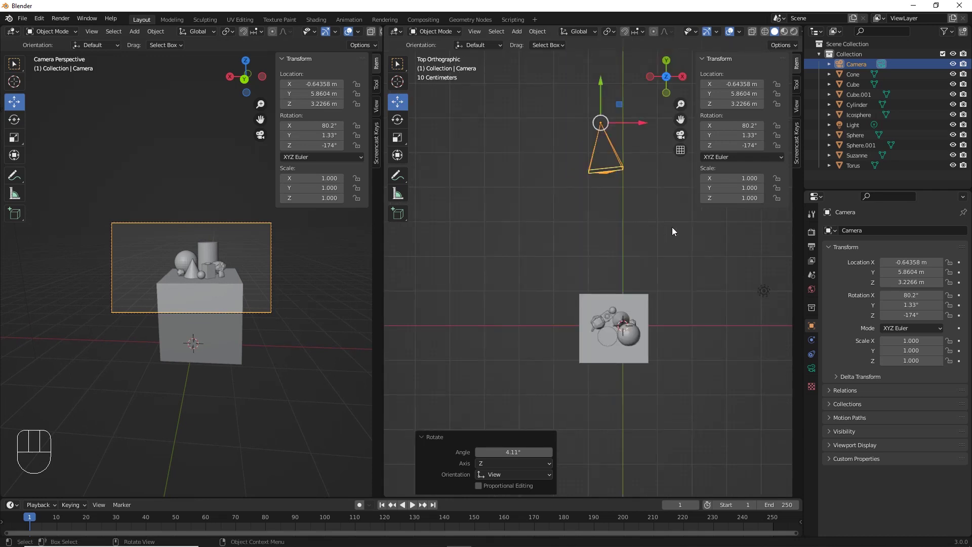
{"action": "middle_click_drag", "start_coordinate": [670, 201], "coordinate": [611, 235], "text": "shift"}
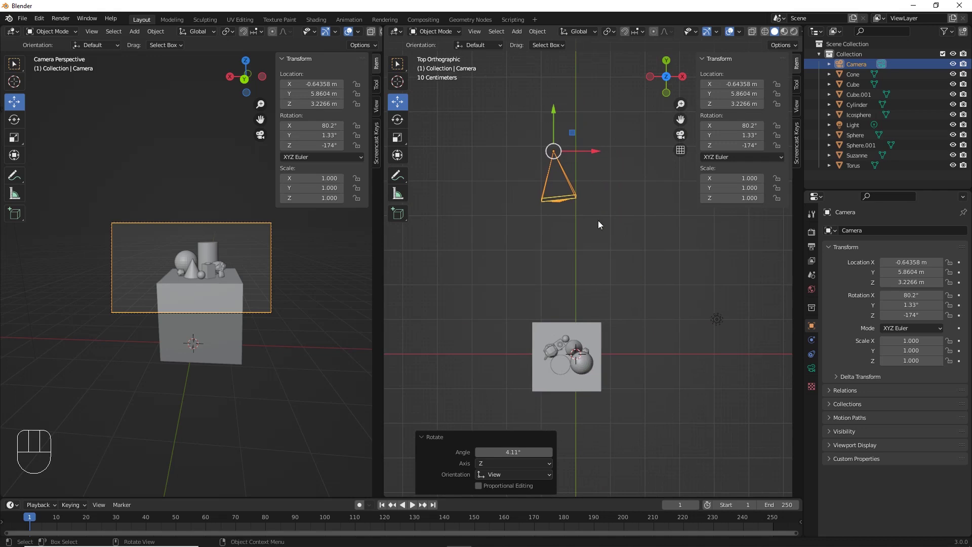
{"action": "left_click", "coordinate": [397, 119]}
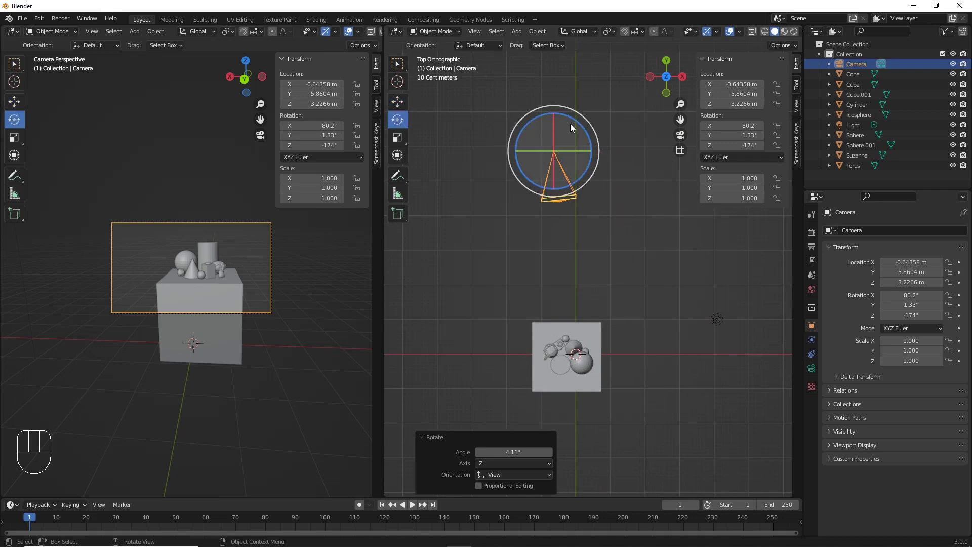
{"action": "left_click_drag", "start_coordinate": [580, 112], "coordinate": [607, 173]}
{"action": "left_click", "coordinate": [397, 101]}
{"action": "left_click", "coordinate": [397, 120]}
{"action": "left_click", "coordinate": [397, 103]}
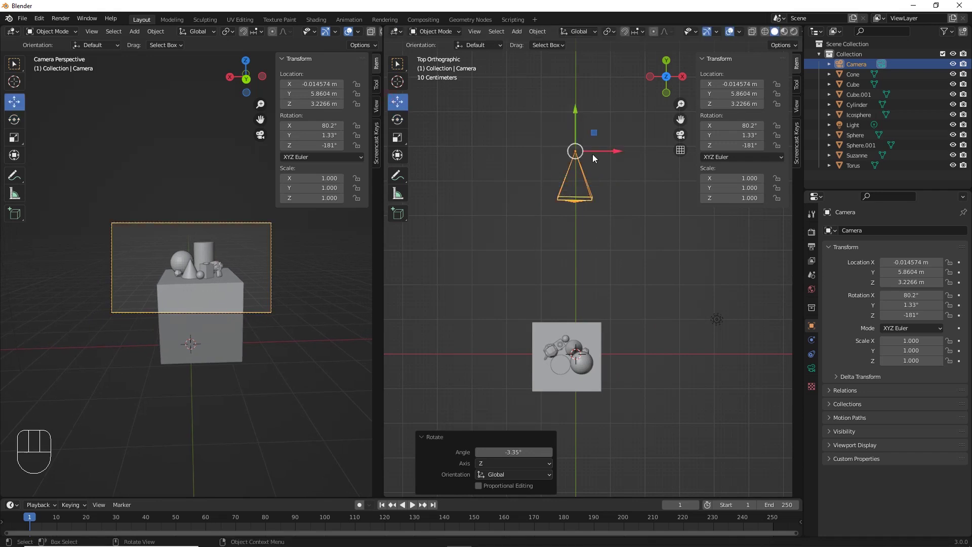
Move the camera closer to the still-life objects, to about X -0.23 m, Y 3.75 m, Z 2.99 m.
{"action": "left_click_drag", "start_coordinate": [577, 146], "coordinate": [605, 206]}
{"action": "left_click_drag", "start_coordinate": [571, 173], "coordinate": [576, 192]}
{"action": "middle_click_drag", "start_coordinate": [576, 193], "coordinate": [603, 177]}
{"action": "left_click_drag", "start_coordinate": [640, 152], "coordinate": [642, 160]}
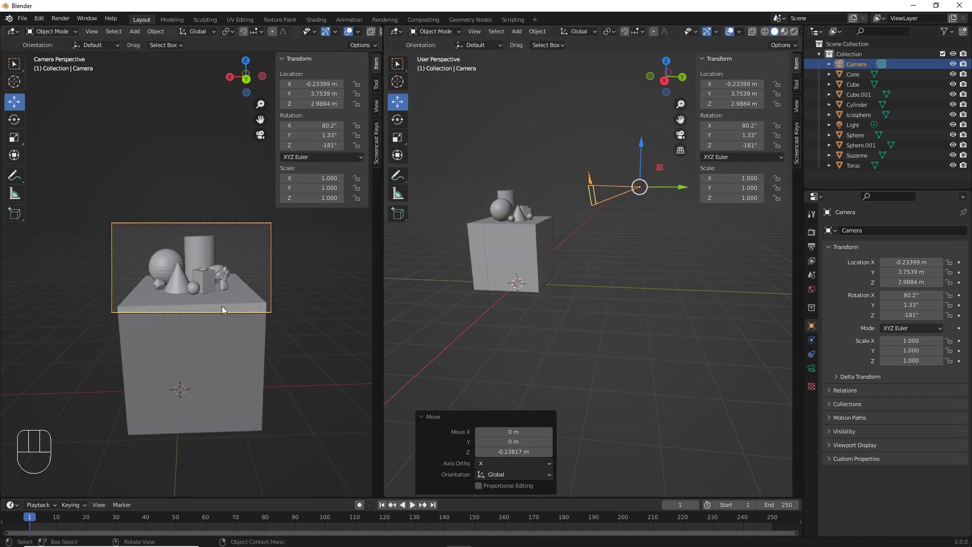
Set the transform orientation to Local for moving the camera.
{"action": "left_click", "coordinate": [397, 119]}
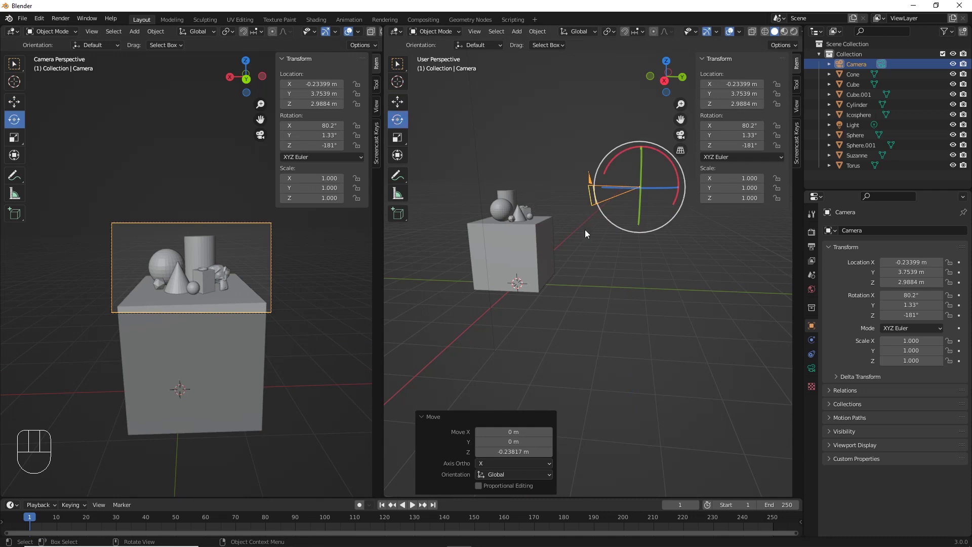
{"action": "middle_click_drag", "start_coordinate": [585, 229], "coordinate": [563, 226]}
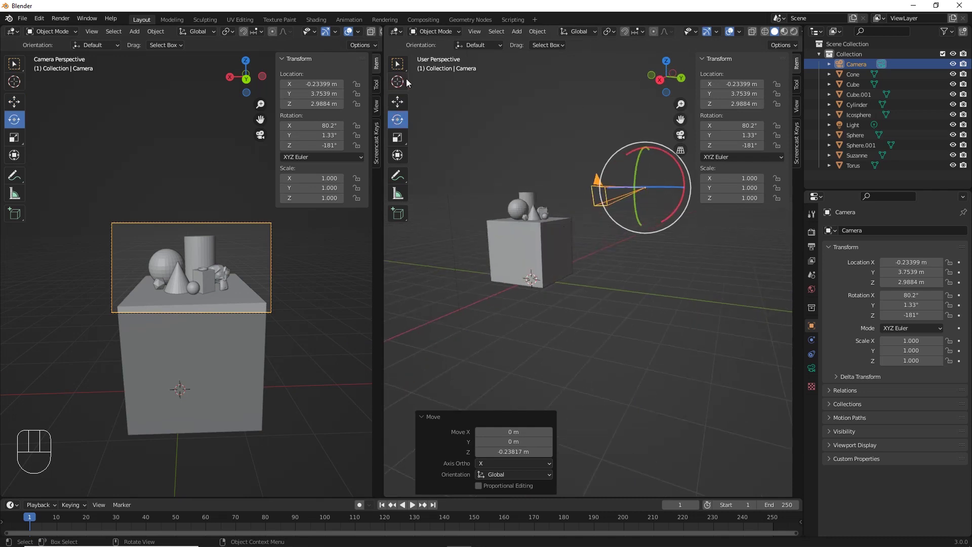
{"action": "left_click", "coordinate": [398, 101]}
{"action": "left_click", "coordinate": [593, 32]}
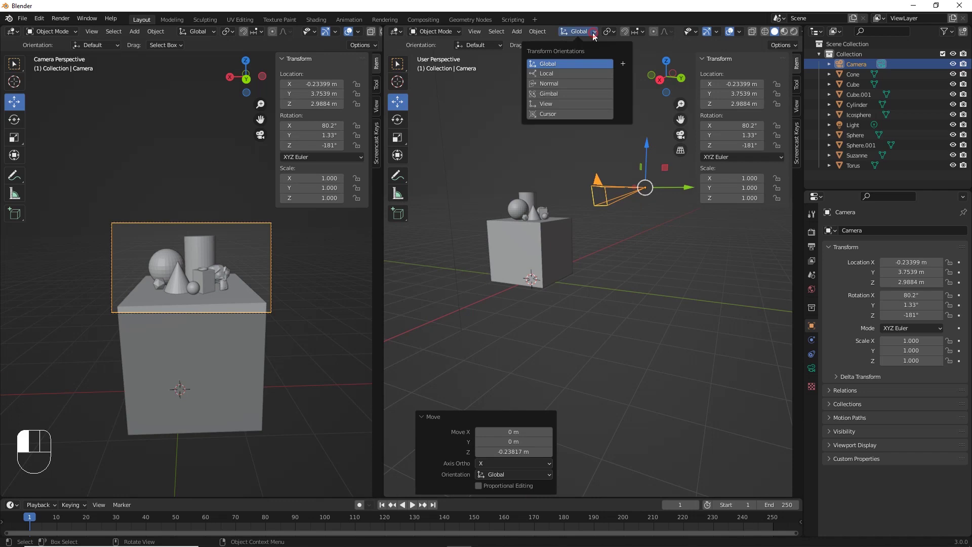
{"action": "left_click", "coordinate": [560, 73]}
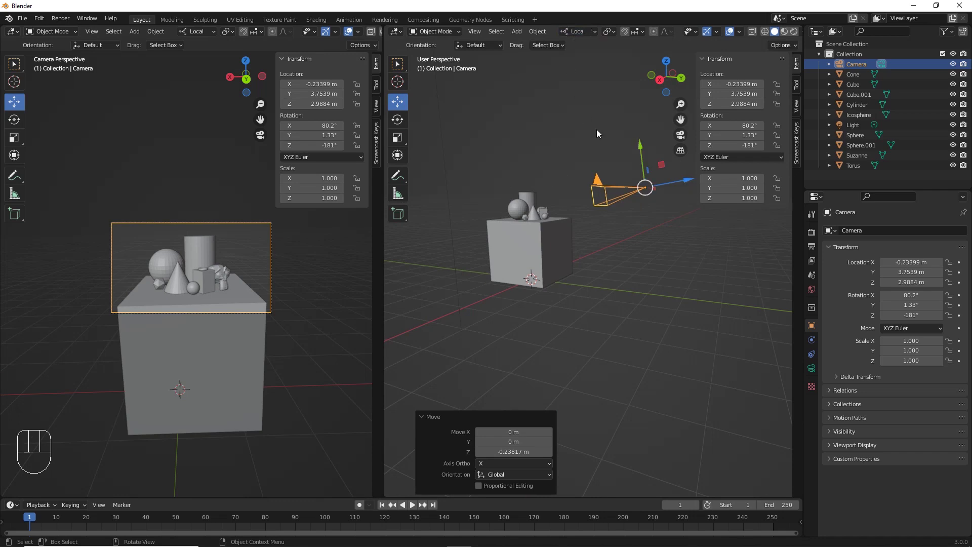
Examine the camera's Local move axes from several angles and compare them with the Global orientation, ending on Local.
{"action": "middle_click_drag", "start_coordinate": [596, 129], "coordinate": [510, 145]}
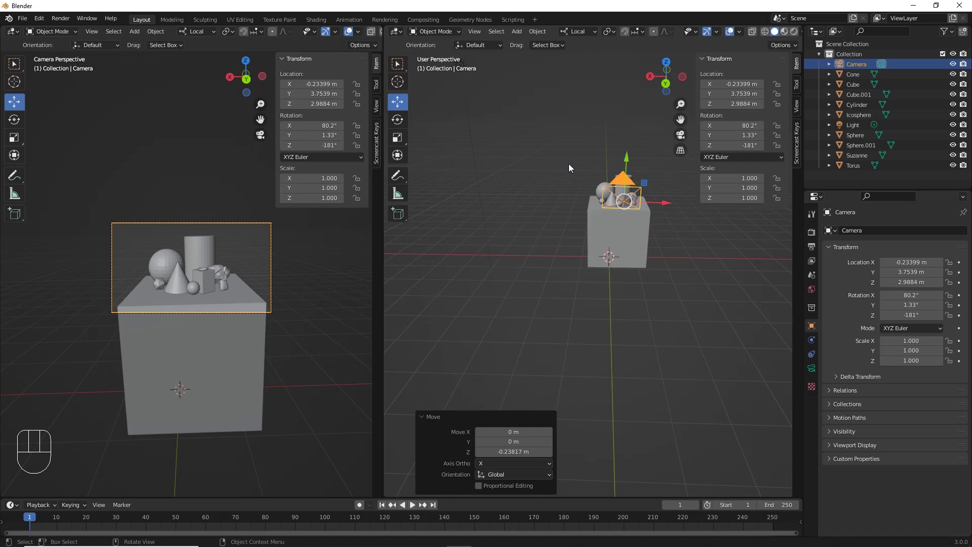
{"action": "middle_click_drag", "start_coordinate": [569, 163], "coordinate": [660, 180]}
{"action": "middle_click_drag", "start_coordinate": [598, 178], "coordinate": [650, 180]}
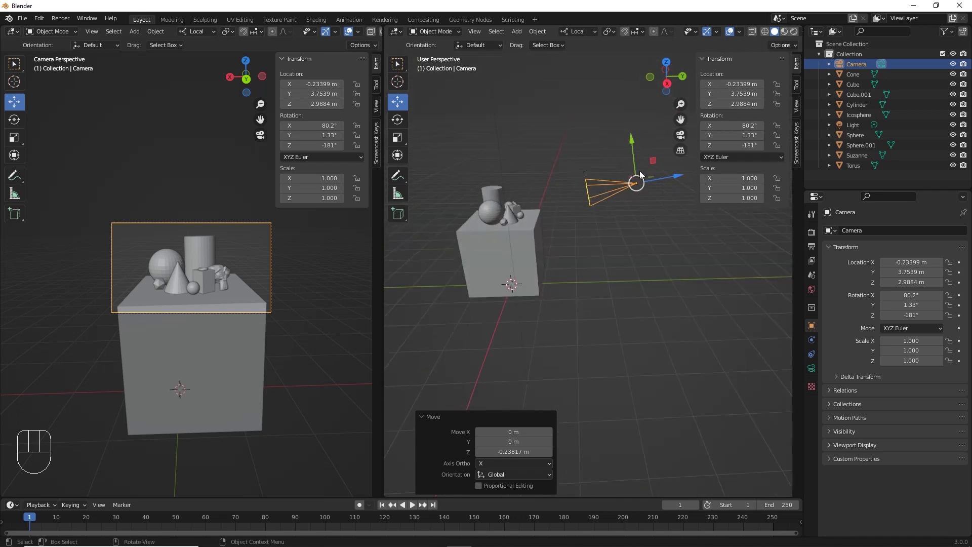
{"action": "middle_click_drag", "start_coordinate": [588, 189], "coordinate": [615, 155]}
{"action": "scroll", "coordinate": [595, 177], "scroll_direction": "up", "scroll_amount": 2}
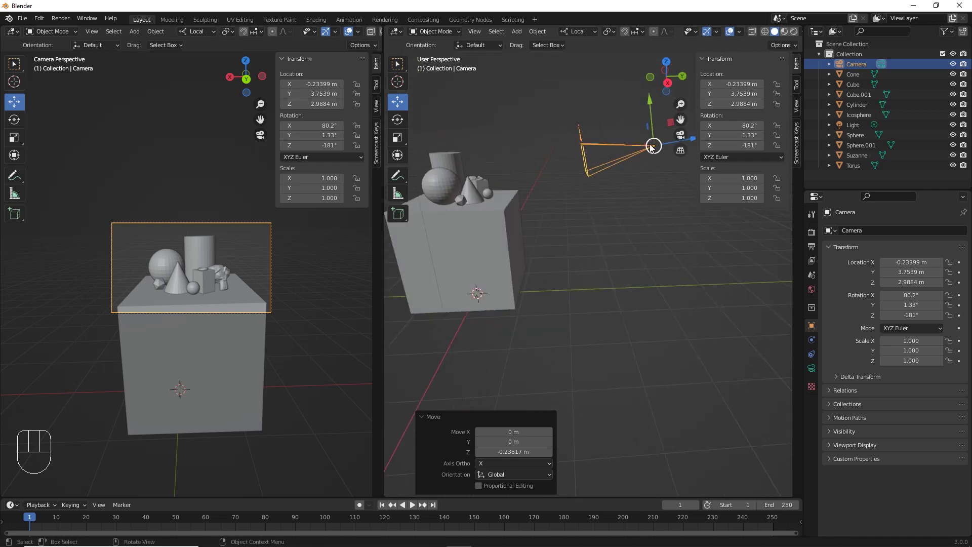
{"action": "scroll", "coordinate": [581, 164], "scroll_direction": "down", "scroll_amount": 2}
{"action": "scroll", "coordinate": [581, 163], "scroll_direction": "down", "scroll_amount": 1}
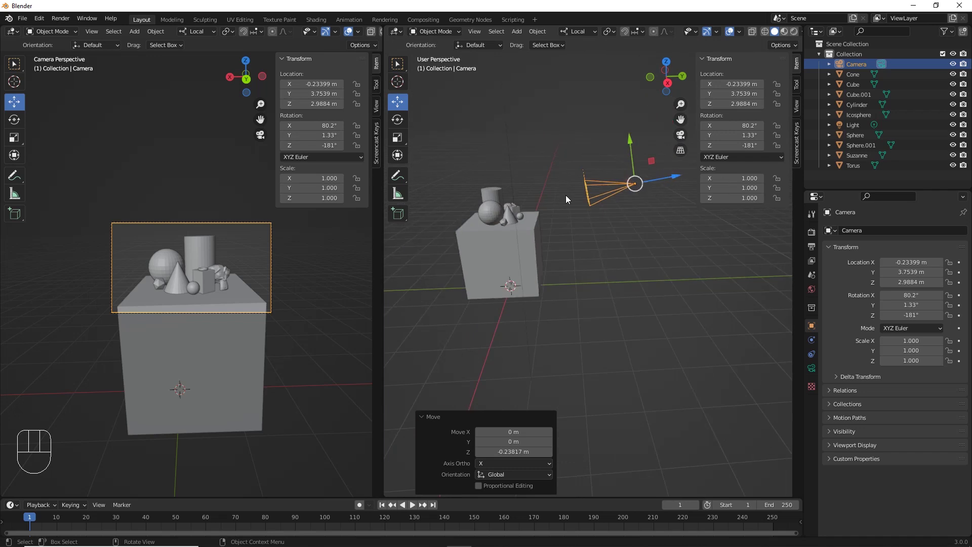
{"action": "middle_click_drag", "start_coordinate": [609, 183], "coordinate": [645, 194]}
{"action": "middle_click_drag", "start_coordinate": [598, 172], "coordinate": [630, 142]}
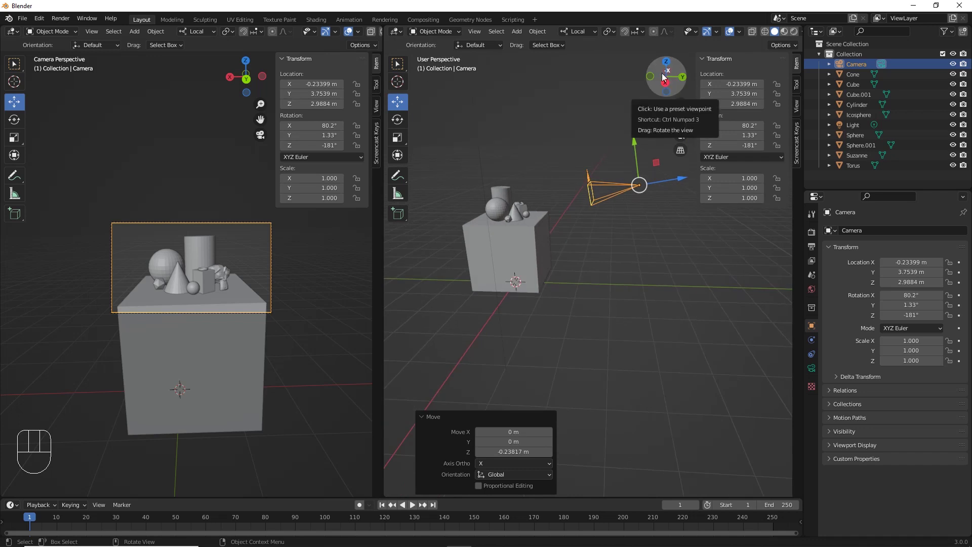
{"action": "left_click", "coordinate": [595, 34]}
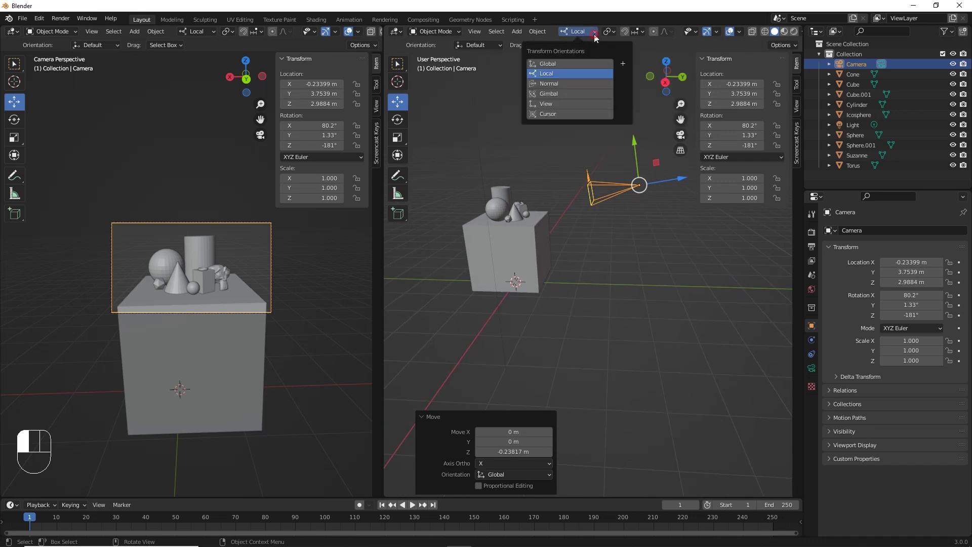
{"action": "left_click", "coordinate": [583, 64]}
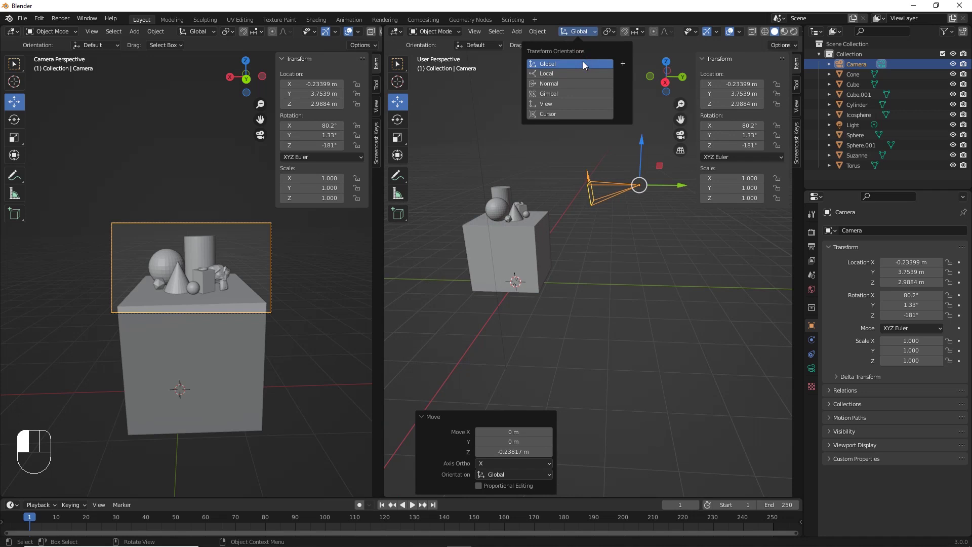
{"action": "left_click", "coordinate": [550, 74]}
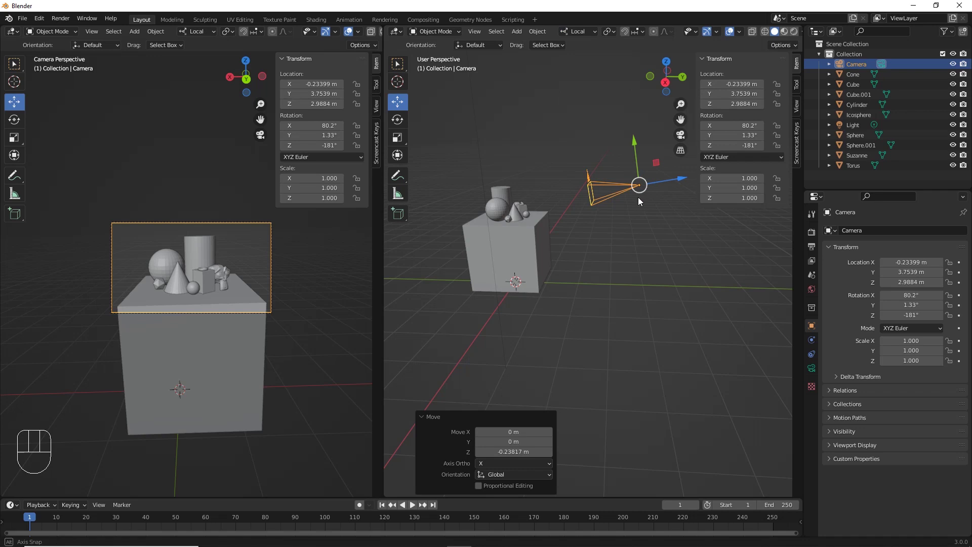
Rotate the camera about 0.9° around its local Z axis in the back orthographic view to straighten the horizon.
{"action": "key", "text": "ctrl+KP_1"}
{"action": "middle_click_drag", "start_coordinate": [658, 196], "coordinate": [546, 229], "text": "shift"}
{"action": "scroll", "coordinate": [552, 196], "scroll_direction": "up", "scroll_amount": 2}
{"action": "middle_click_drag", "start_coordinate": [553, 196], "coordinate": [632, 227], "text": "shift"}
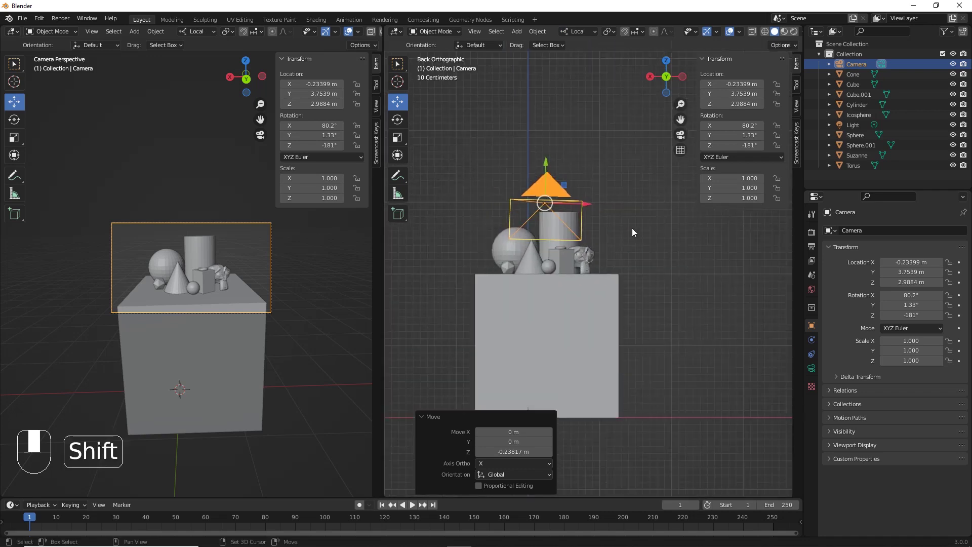
{"action": "scroll", "coordinate": [620, 223], "scroll_direction": "up", "scroll_amount": 3}
{"action": "scroll", "coordinate": [620, 224], "scroll_direction": "up", "scroll_amount": 1}
{"action": "middle_click_drag", "start_coordinate": [542, 200], "coordinate": [587, 216], "text": "shift"}
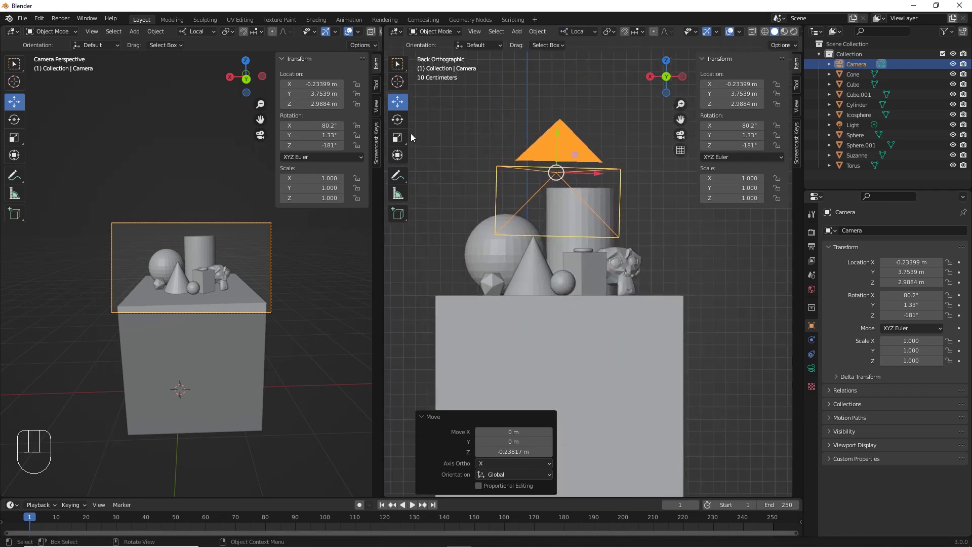
{"action": "left_click", "coordinate": [396, 120]}
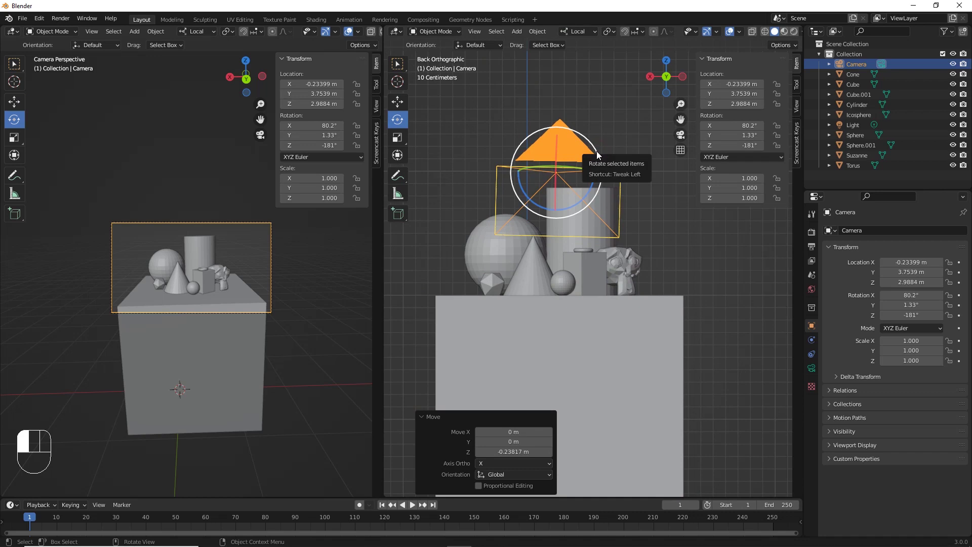
{"action": "left_click_drag", "start_coordinate": [592, 176], "coordinate": [588, 181]}
{"action": "scroll", "coordinate": [582, 171], "scroll_direction": "up", "scroll_amount": 1}
{"action": "left_click", "coordinate": [397, 102]}
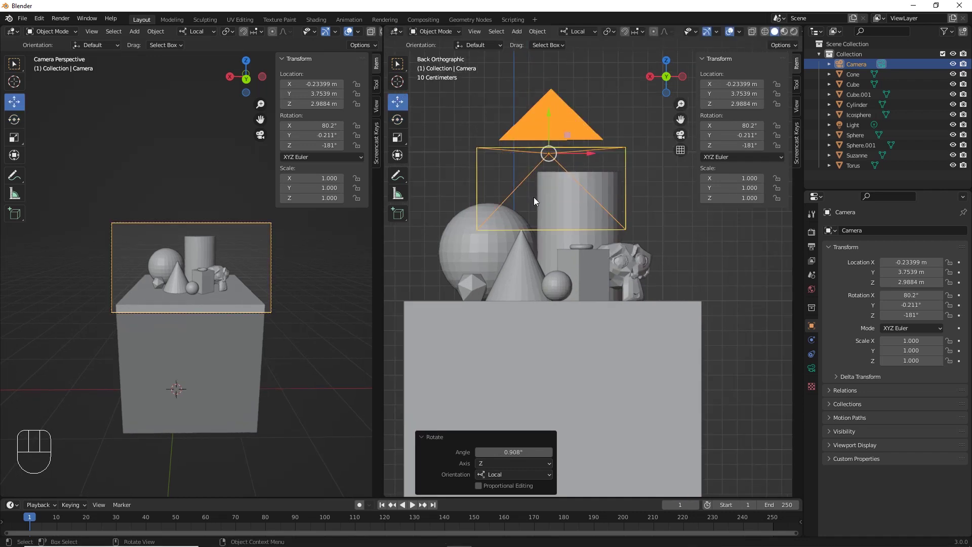
Return to a user perspective of the scene and add a plane mesh.
{"action": "middle_click_drag", "start_coordinate": [618, 257], "coordinate": [571, 234]}
{"action": "scroll", "coordinate": [565, 270], "scroll_direction": "down", "scroll_amount": 3}
{"action": "left_click", "coordinate": [517, 31]}
{"action": "mouse_move", "coordinate": [525, 45]}
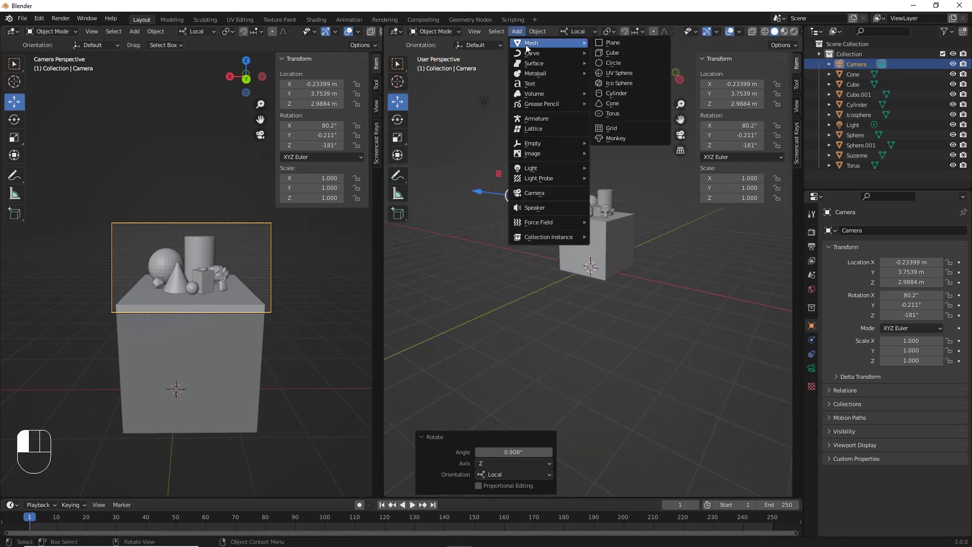
{"action": "left_click", "coordinate": [621, 44]}
Move the plane to about Y 0.72 m and scale it uniformly to about -7.09 as a large floor.
{"action": "middle_click_drag", "start_coordinate": [618, 256], "coordinate": [582, 271]}
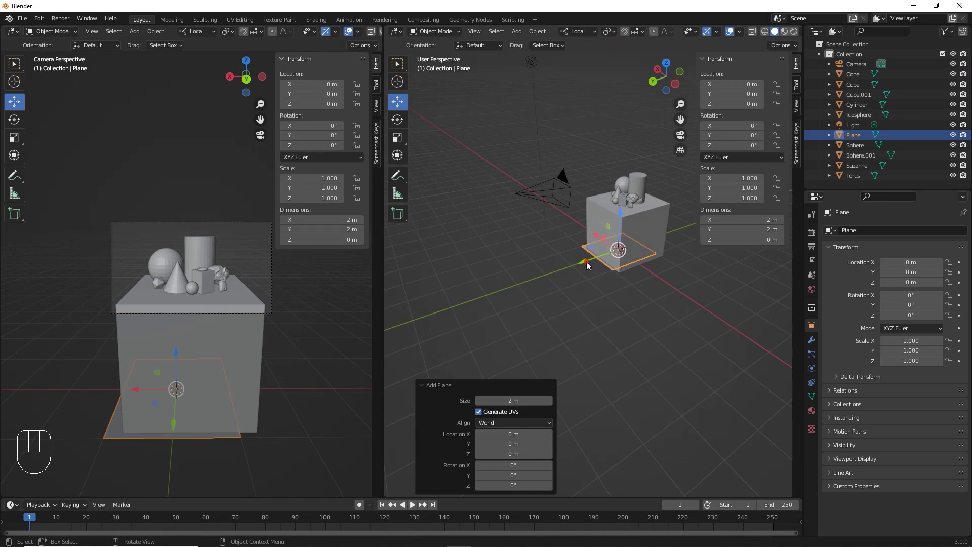
{"action": "left_click_drag", "start_coordinate": [586, 264], "coordinate": [563, 274]}
{"action": "middle_click_drag", "start_coordinate": [582, 266], "coordinate": [542, 264], "text": "shift"}
{"action": "left_click_drag", "start_coordinate": [542, 265], "coordinate": [551, 270]}
{"action": "key", "text": "s"}
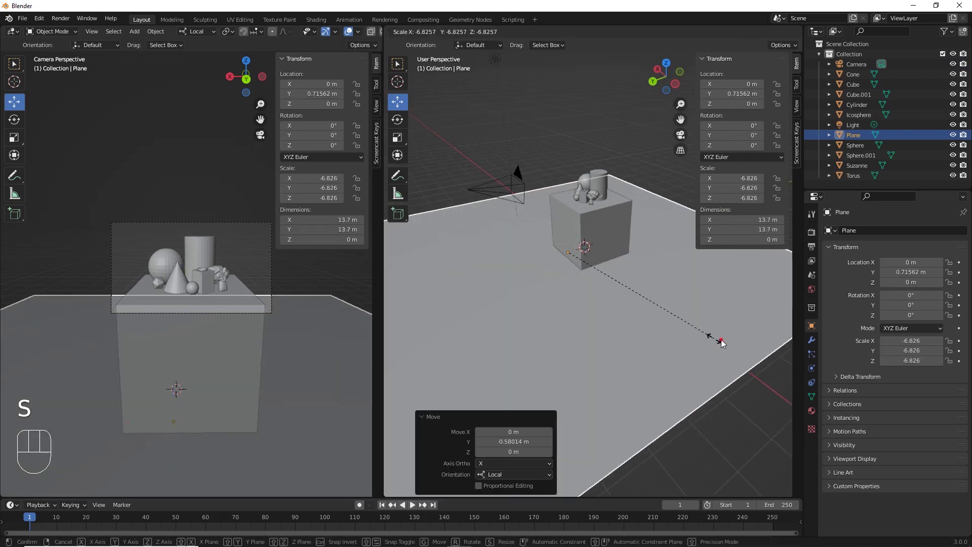
{"action": "left_click", "coordinate": [723, 346]}
Shift the floor plane along its Y axis to about -1.31 m so that it extends behind the large cube.
{"action": "scroll", "coordinate": [590, 286], "scroll_direction": "down", "scroll_amount": 3}
{"action": "middle_click_drag", "start_coordinate": [600, 276], "coordinate": [624, 243]}
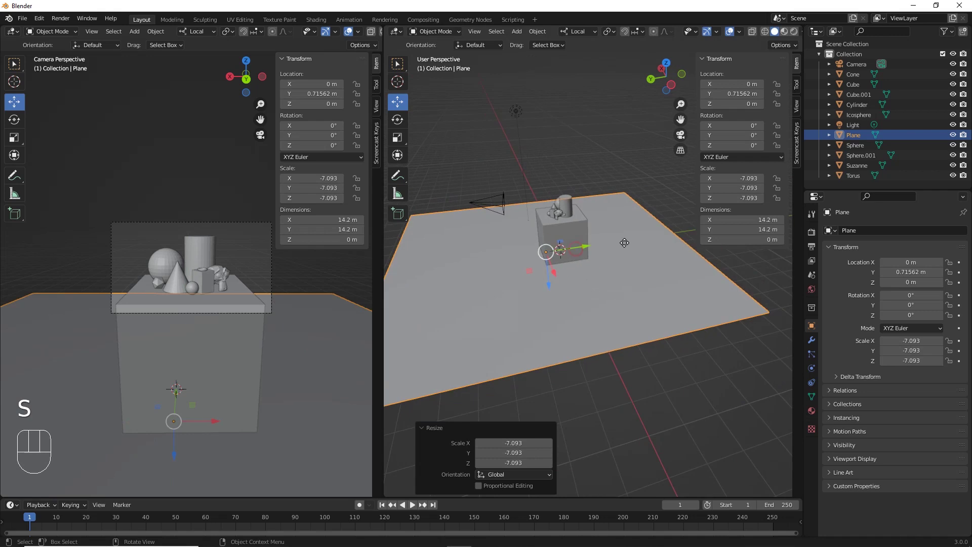
{"action": "left_click_drag", "start_coordinate": [567, 249], "coordinate": [627, 242]}
{"action": "middle_click_drag", "start_coordinate": [627, 242], "coordinate": [612, 236]}
{"action": "left_click_drag", "start_coordinate": [610, 250], "coordinate": [573, 256]}
Copy the large floor plane and paste a duplicate of it in the same place.
{"action": "middle_click_drag", "start_coordinate": [573, 259], "coordinate": [540, 289]}
{"action": "scroll", "coordinate": [543, 281], "scroll_direction": "down", "scroll_amount": 2}
{"action": "left_click", "coordinate": [517, 32]}
{"action": "left_click", "coordinate": [572, 285]}
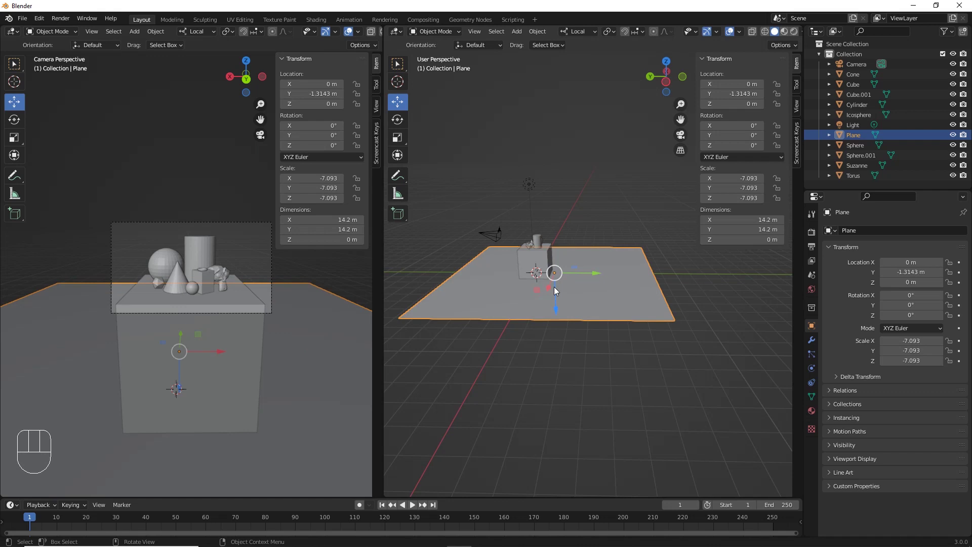
{"action": "right_click", "coordinate": [554, 299]}
{"action": "left_click", "coordinate": [522, 277]}
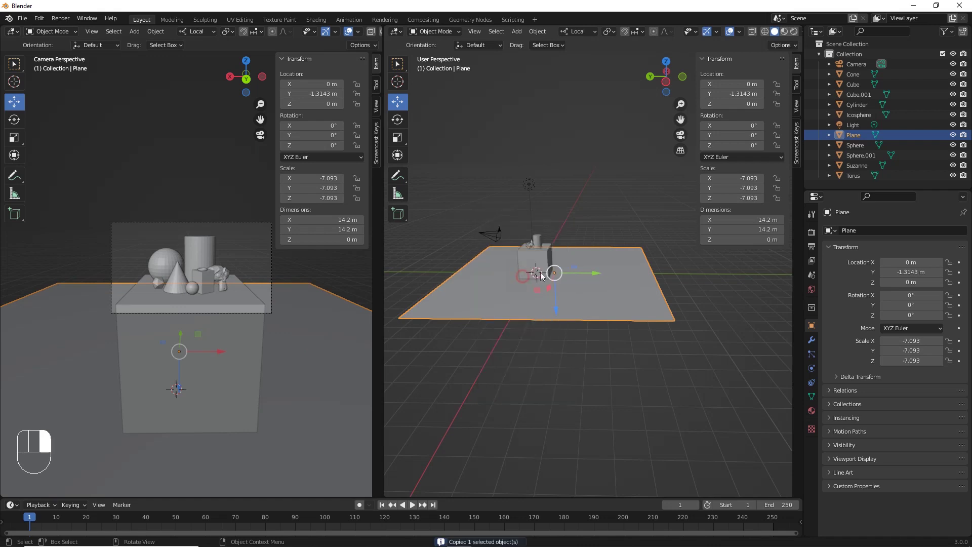
{"action": "right_click", "coordinate": [532, 270]}
{"action": "left_click", "coordinate": [532, 280]}
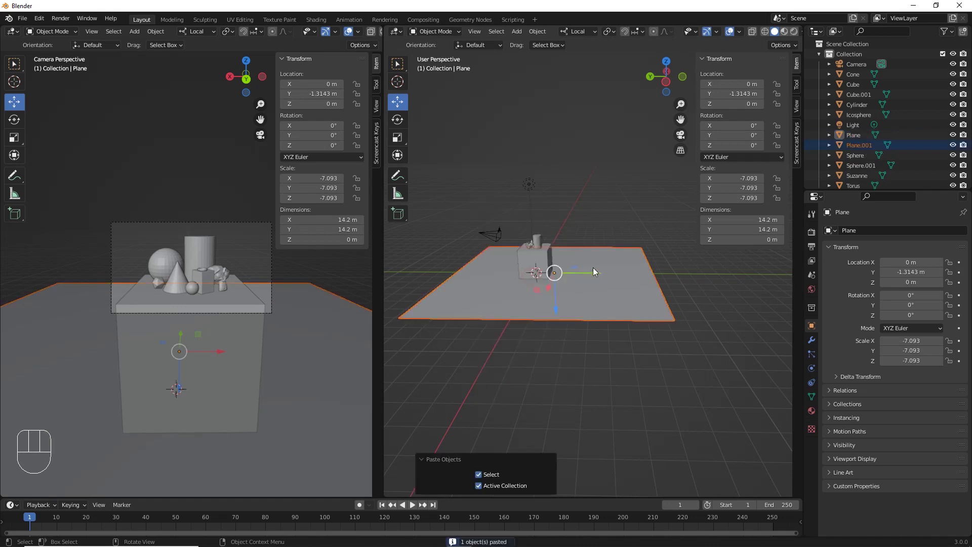
Move the duplicate plane behind the cube to about Y -8.90 m and Z 3.84 m, and set its X rotation to -90°.
{"action": "key", "text": "g"}
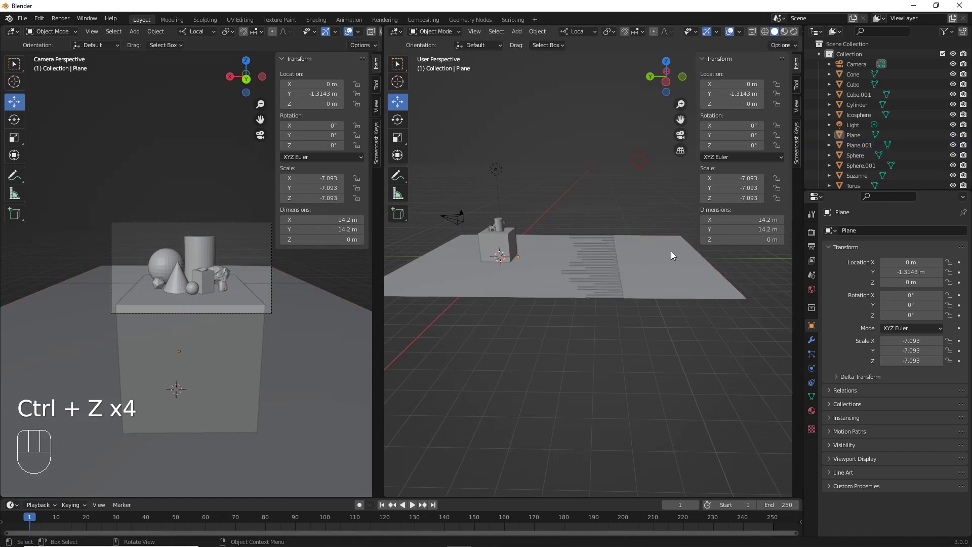
{"action": "left_click_drag", "start_coordinate": [570, 177], "coordinate": [618, 179]}
{"action": "left_click", "coordinate": [752, 126]}
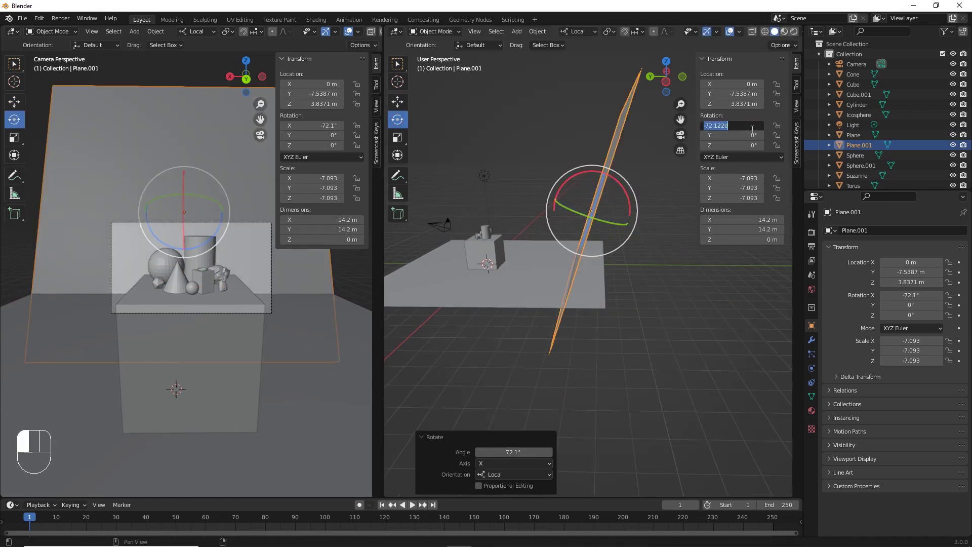
{"action": "type", "text": "-90"}
{"action": "key", "text": "Return"}
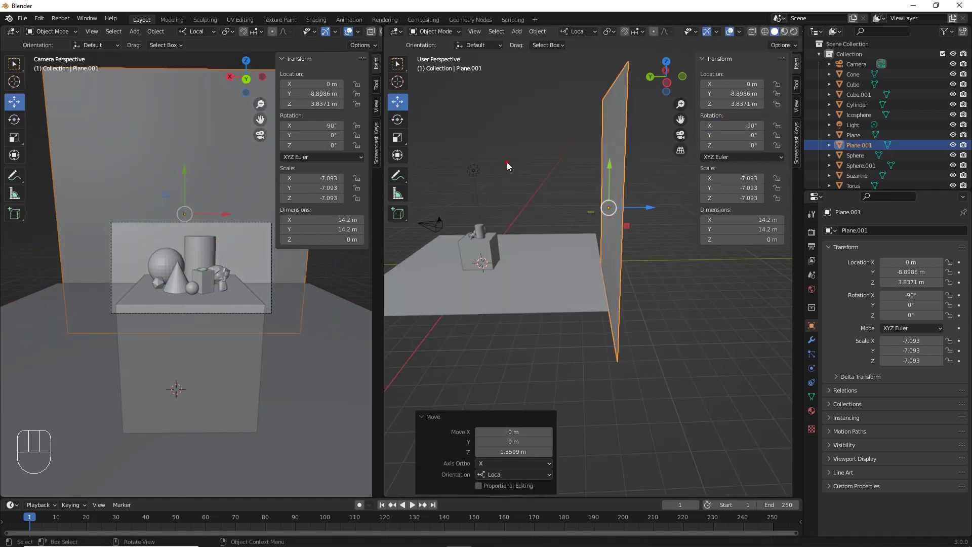
Deselect everything and hide the transform sidebars in both 3D viewports.
{"action": "key", "text": "alt+a"}
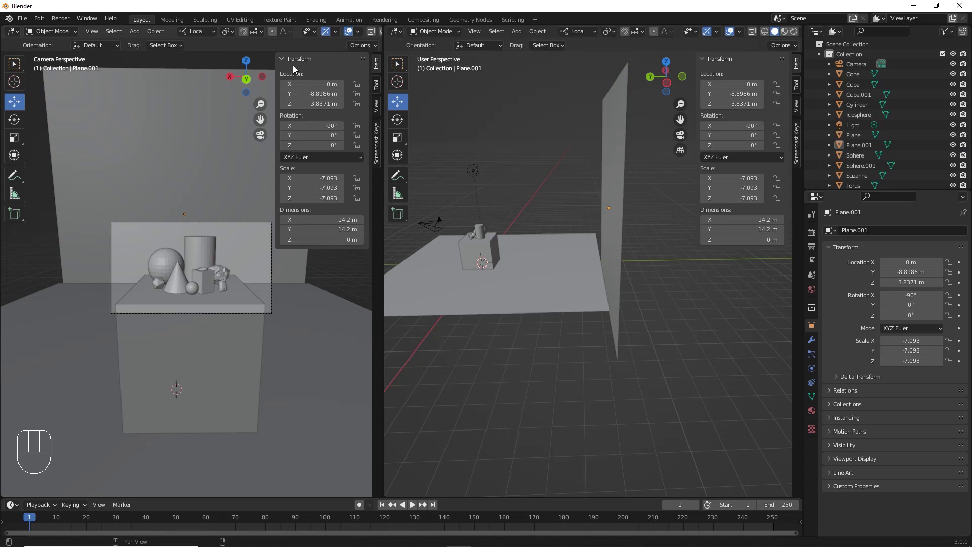
{"action": "key", "text": "n"}
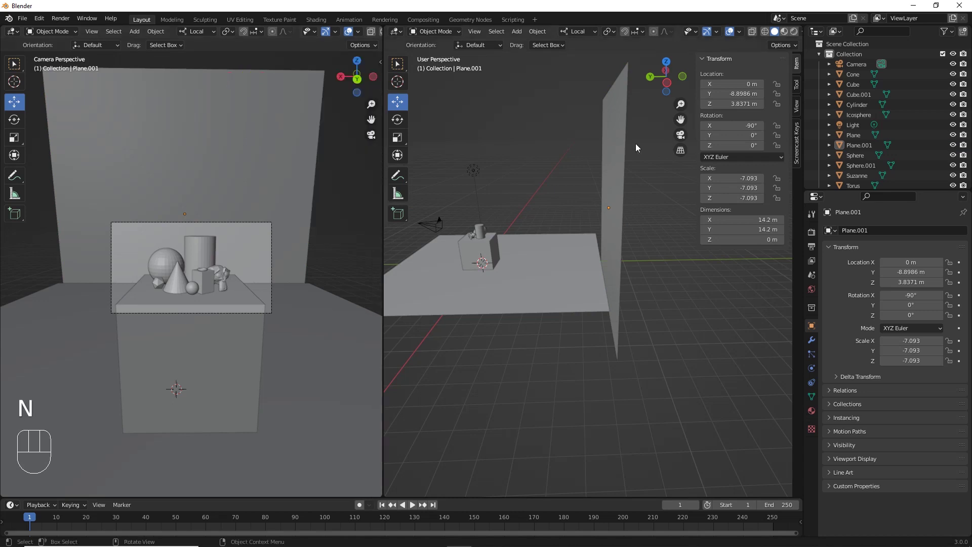
{"action": "key", "text": "n"}
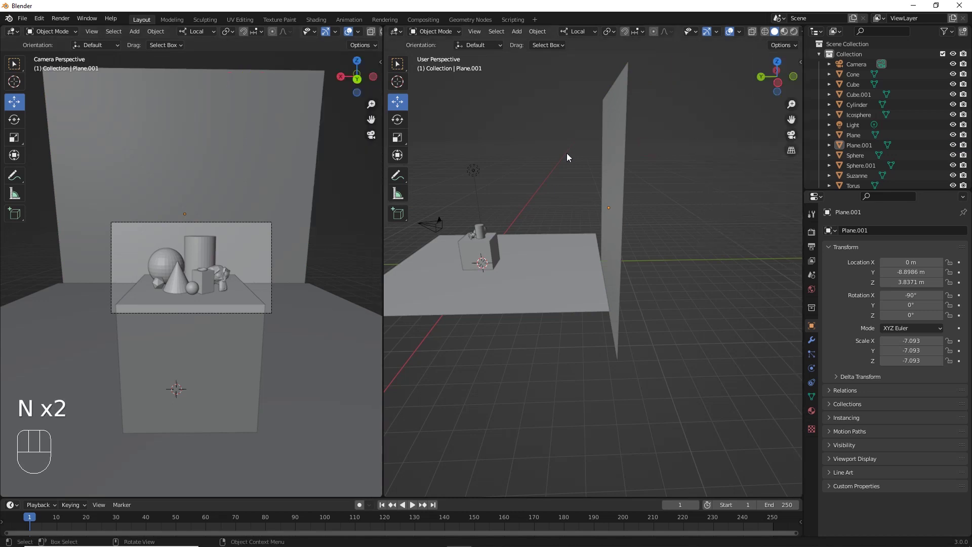
Shift the upright backdrop plane along the Y axis to about -8.16 m to meet the floor's rear edge, and deselect it.
{"action": "left_click", "coordinate": [607, 201]}
{"action": "middle_click_drag", "start_coordinate": [608, 202], "coordinate": [623, 221]}
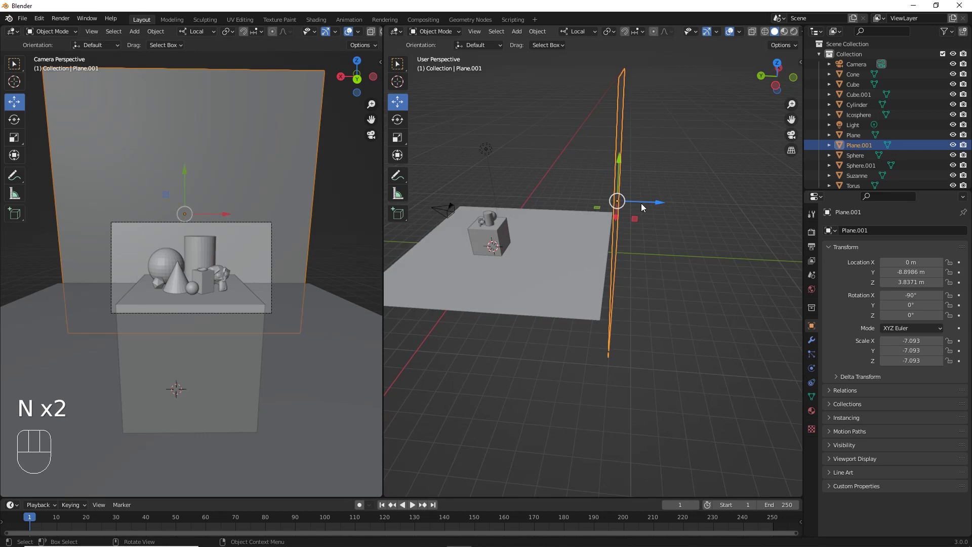
{"action": "mouse_move", "coordinate": [619, 201]}
{"action": "left_mouse_down"}
{"action": "mouse_move", "coordinate": [631, 204]}
{"action": "mouse_move", "coordinate": [615, 204]}
{"action": "left_mouse_up"}
{"action": "middle_click_drag", "start_coordinate": [615, 204], "coordinate": [551, 192]}
{"action": "left_click", "coordinate": [473, 193]}
{"action": "middle_click_drag", "start_coordinate": [472, 193], "coordinate": [548, 183]}
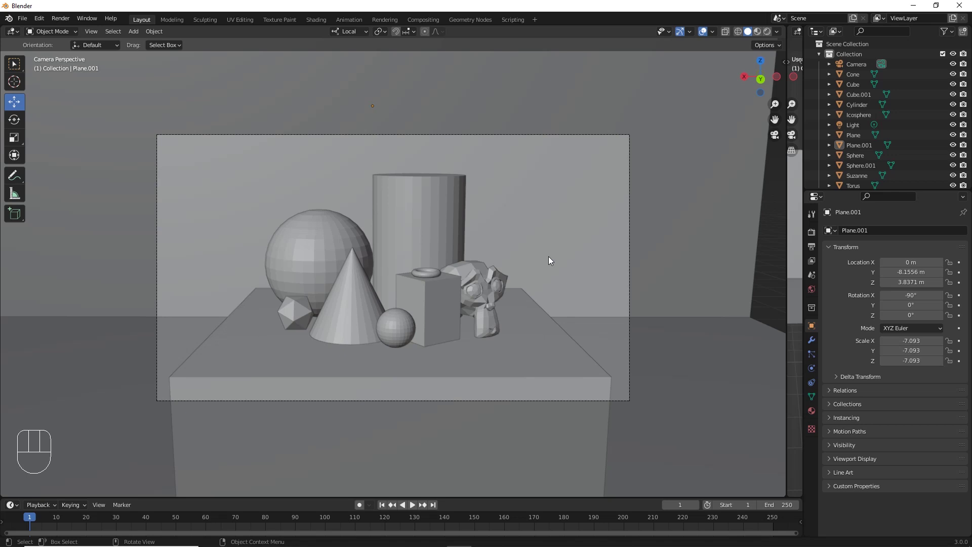
{"action": "left_click", "coordinate": [14, 120]}
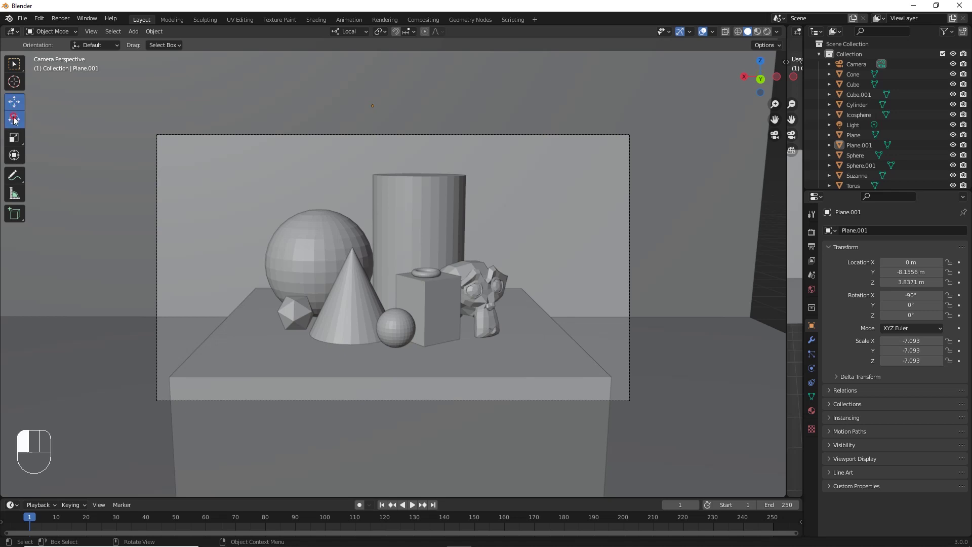
{"action": "left_click", "coordinate": [15, 137]}
{"action": "left_click", "coordinate": [14, 102]}
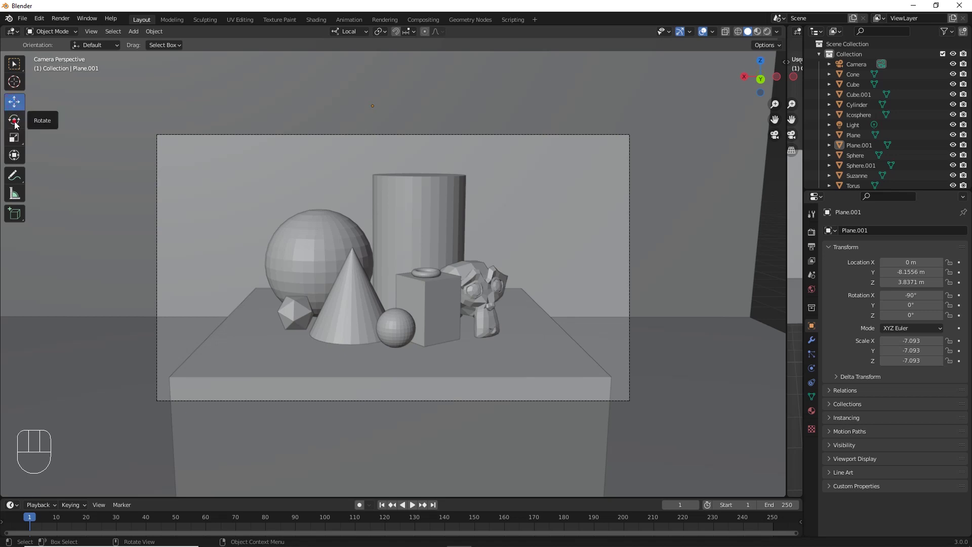
{"action": "left_click", "coordinate": [15, 120]}
{"action": "left_click", "coordinate": [15, 138]}
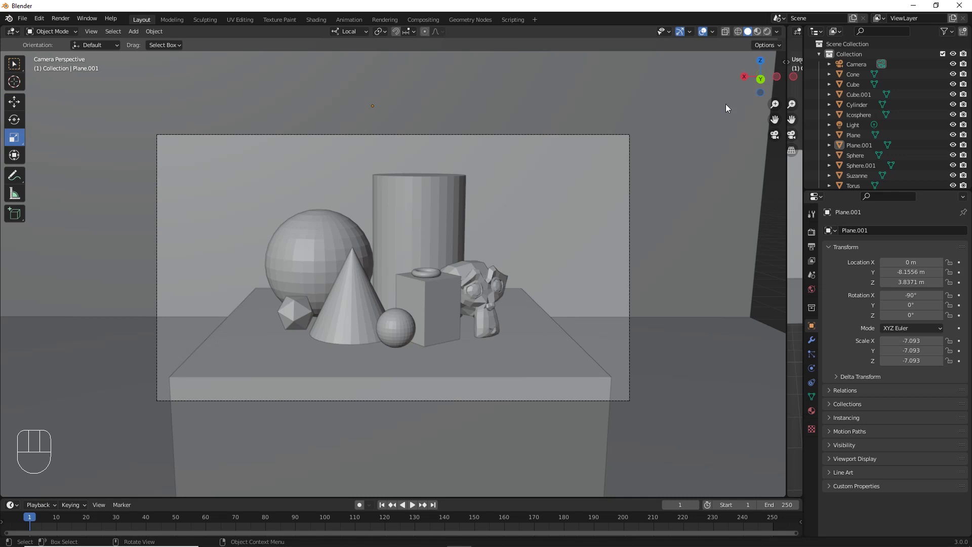
Select the camera in the top orthographic view and activate the Move tool for it.
{"action": "left_click", "coordinate": [743, 77]}
{"action": "left_click", "coordinate": [760, 62]}
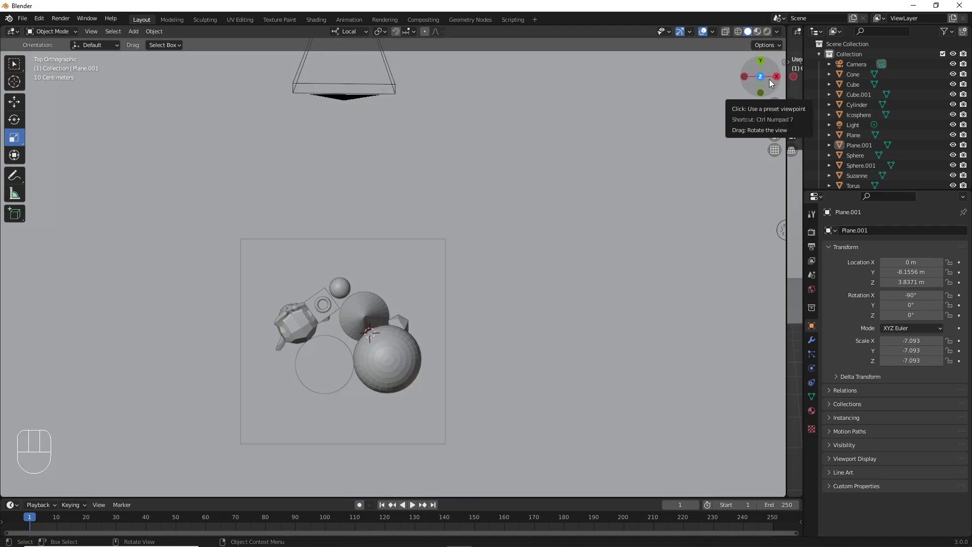
{"action": "left_click", "coordinate": [336, 101]}
{"action": "scroll", "coordinate": [411, 153], "scroll_direction": "down", "scroll_amount": 6}
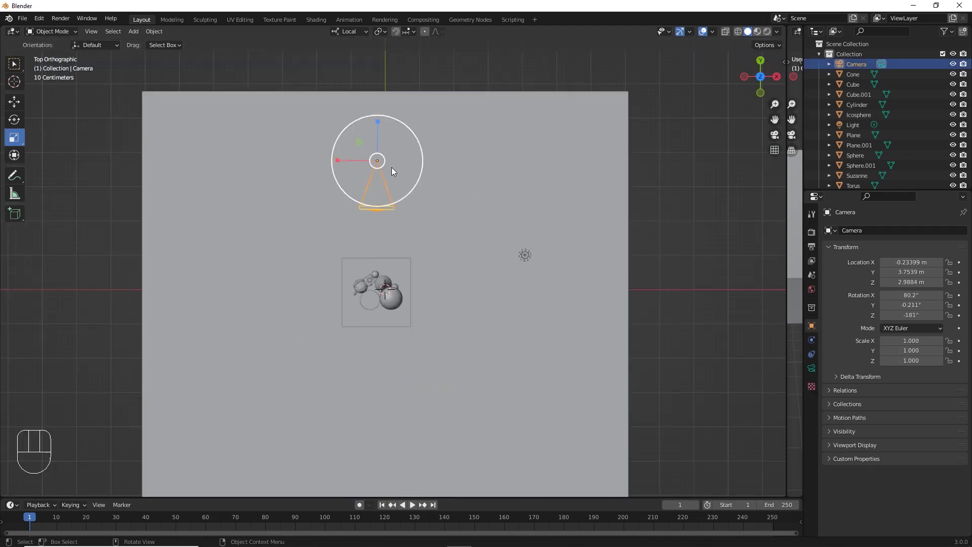
{"action": "left_click", "coordinate": [17, 104]}
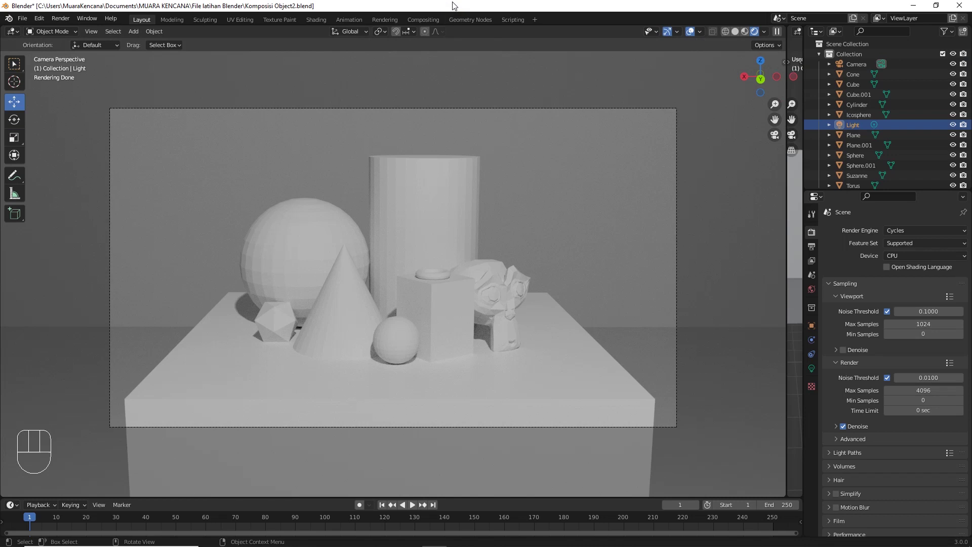